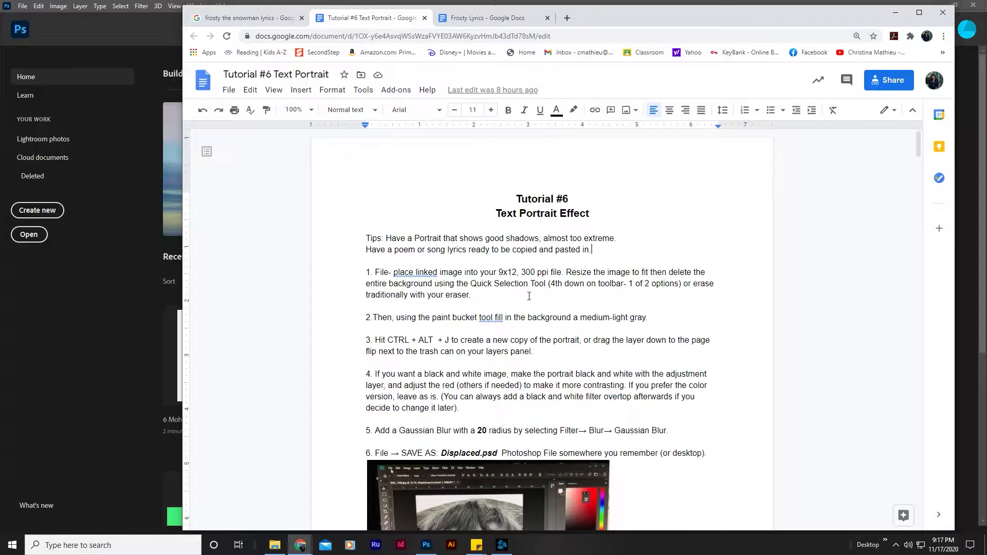
Review the tips and opening instructions in the Tutorial #6 Text Portrait document.
{"action": "scroll", "coordinate": [464, 207], "scroll_direction": "up", "scroll_amount": 3}
{"action": "scroll", "coordinate": [515, 308], "scroll_direction": "down", "scroll_amount": 7}
{"action": "scroll", "coordinate": [483, 281], "scroll_direction": "down", "scroll_amount": 12}
{"action": "scroll", "coordinate": [482, 282], "scroll_direction": "up", "scroll_amount": 12}
{"action": "scroll", "coordinate": [483, 282], "scroll_direction": "up", "scroll_amount": 7}
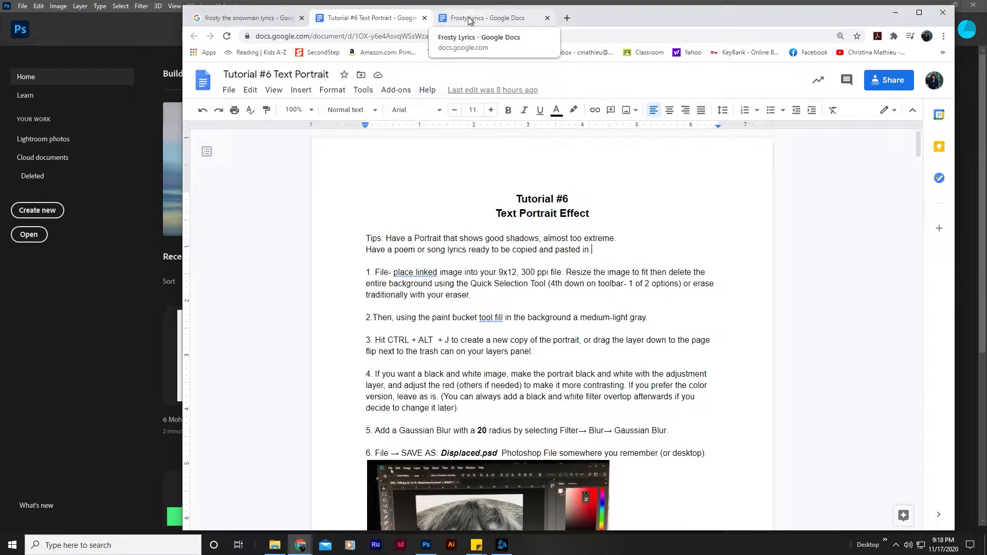
Switch to the Google results for the Frosty the Snowman lyrics and expand the song text to its full length.
{"action": "left_click", "coordinate": [252, 17]}
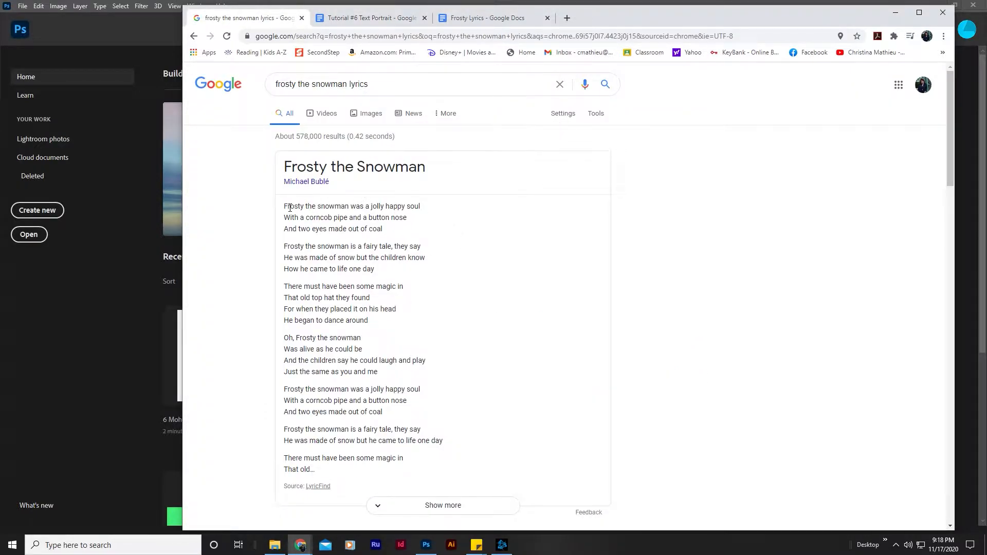
{"action": "left_click_drag", "start_coordinate": [284, 206], "coordinate": [374, 475]}
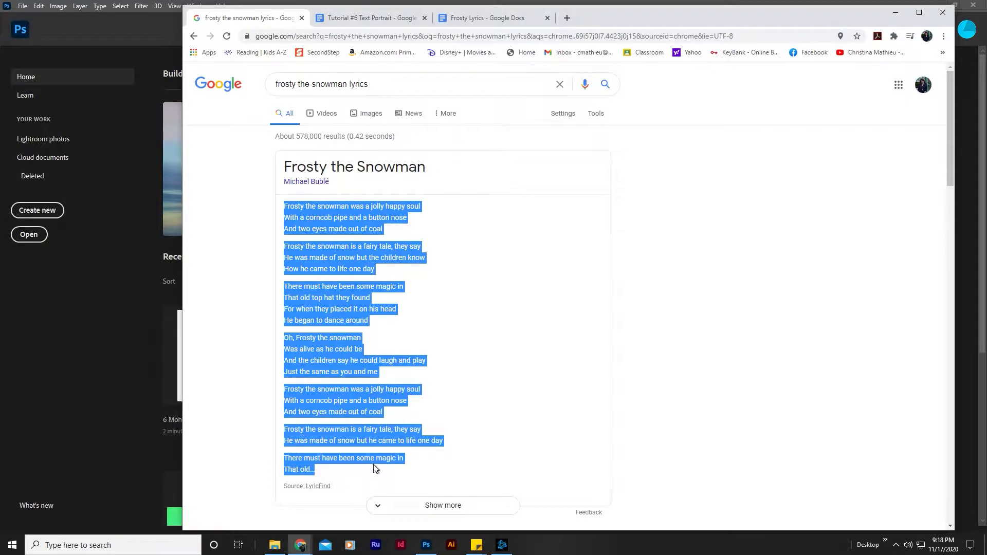
{"action": "scroll", "coordinate": [380, 411], "scroll_direction": "down", "scroll_amount": 3}
{"action": "left_click", "coordinate": [421, 353]}
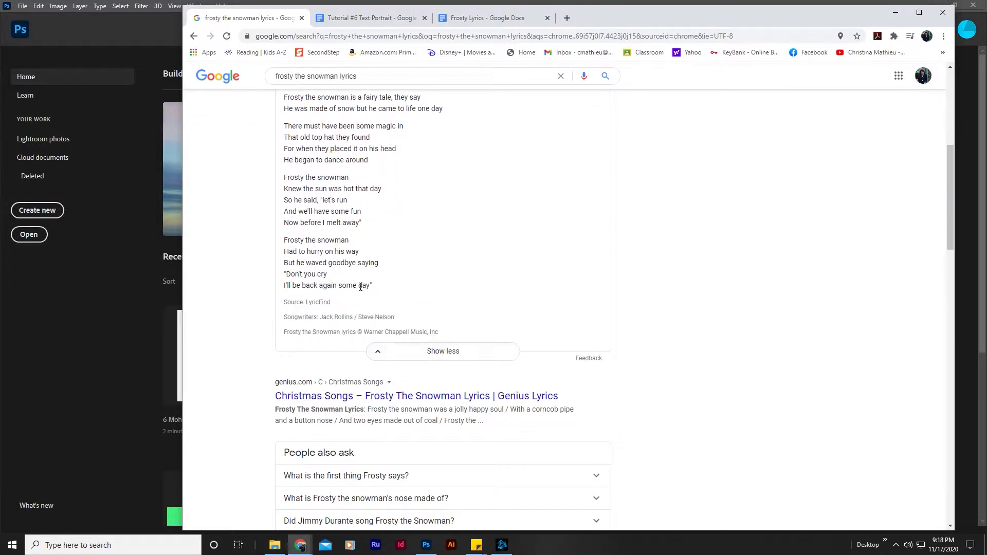
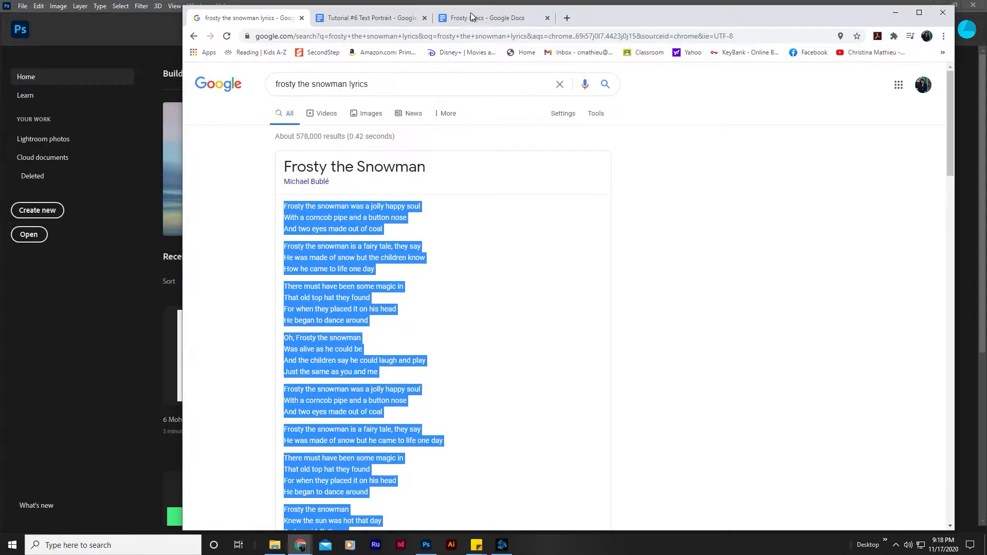
Paste the copied Frosty the Snowman lyrics into the empty Frosty Lyrics document.
{"action": "left_click", "coordinate": [473, 21]}
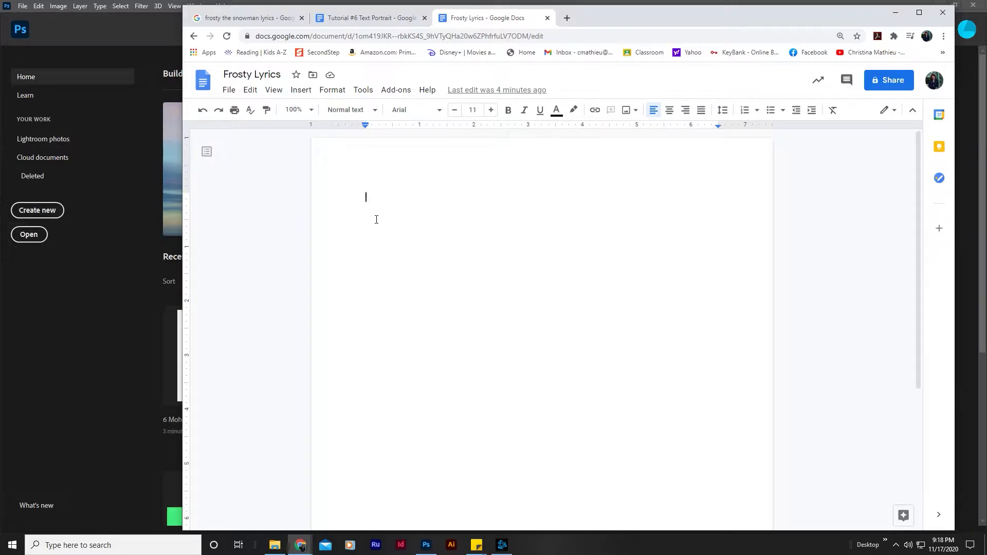
{"action": "key", "text": "ctrl+v"}
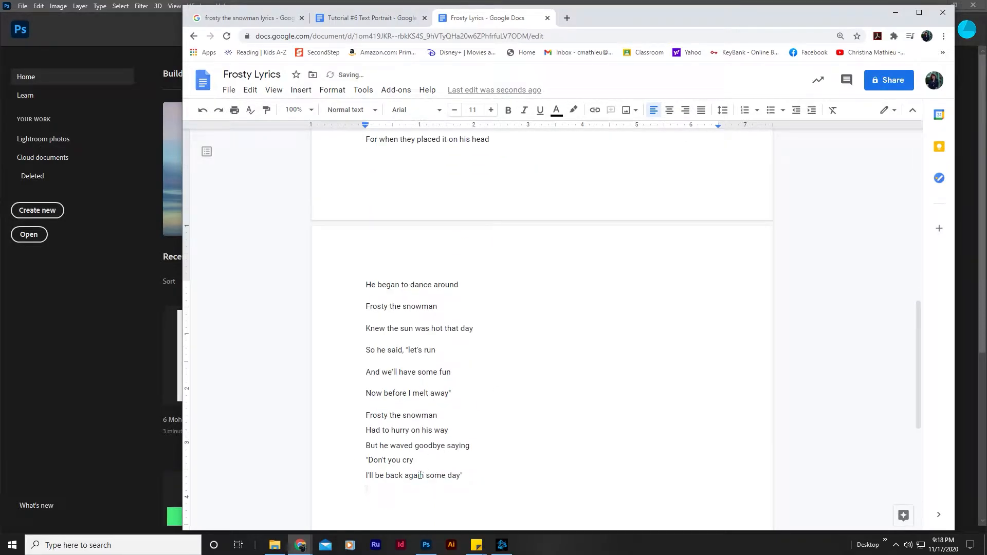
{"action": "scroll", "coordinate": [438, 427], "scroll_direction": "up", "scroll_amount": 10}
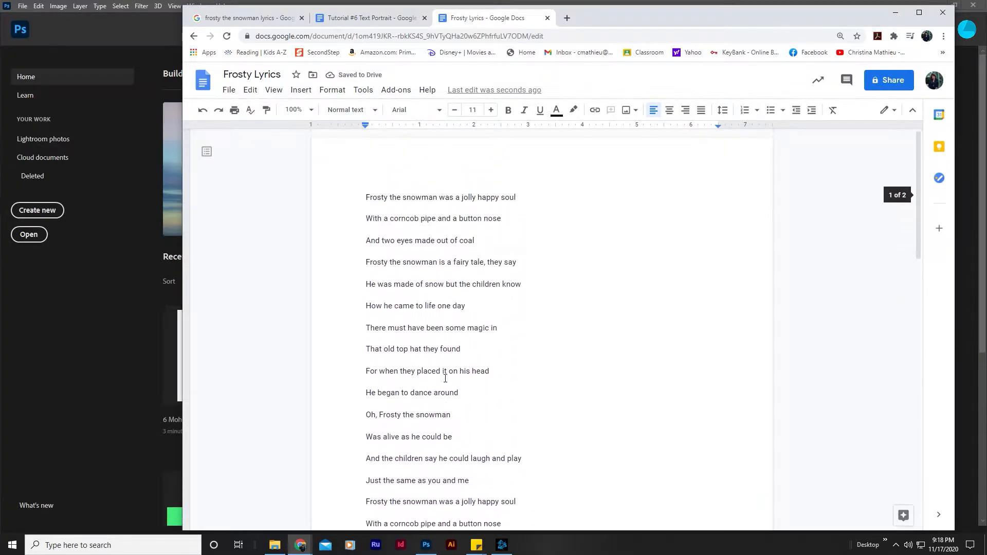
Remove every line break between the lyric lines so the song forms one continuous paragraph, with a space between joined lines.
{"action": "left_click", "coordinate": [528, 198]}
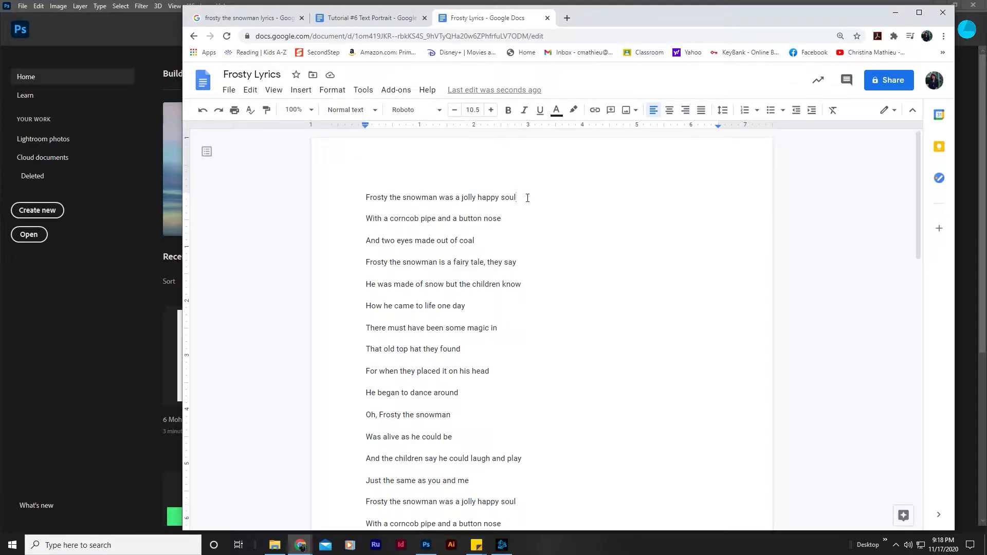
{"action": "key", "text": "Delete"}
{"action": "left_click", "coordinate": [686, 200]}
{"action": "key", "text": "Delete"}
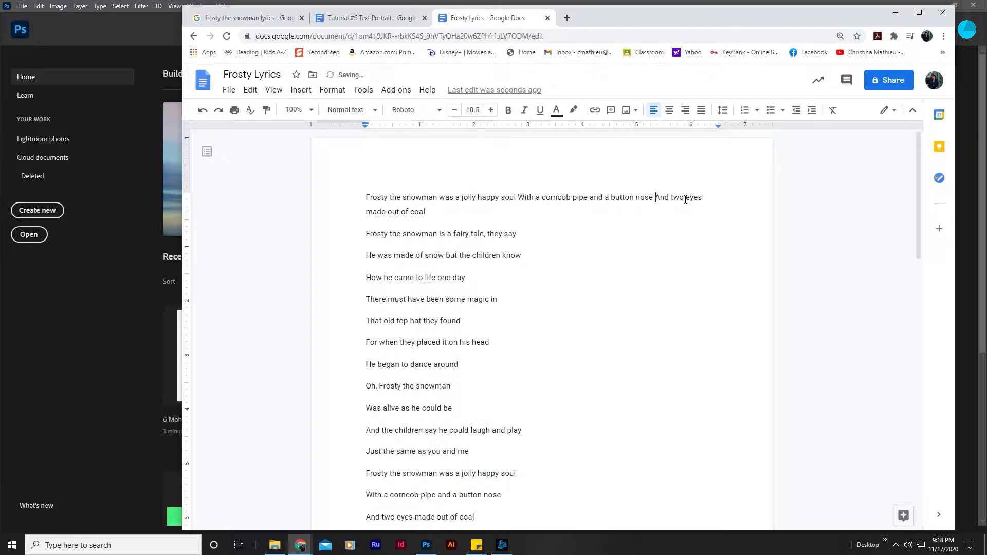
{"action": "left_click", "coordinate": [426, 212]}
{"action": "key", "text": "Delete"}
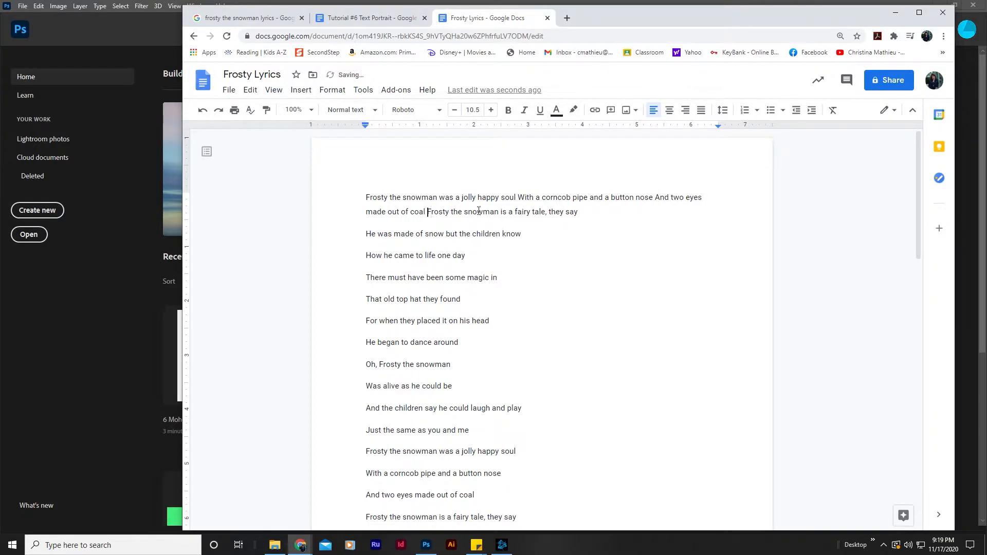
{"action": "left_click", "coordinate": [618, 217]}
{"action": "key", "text": "Delete"}
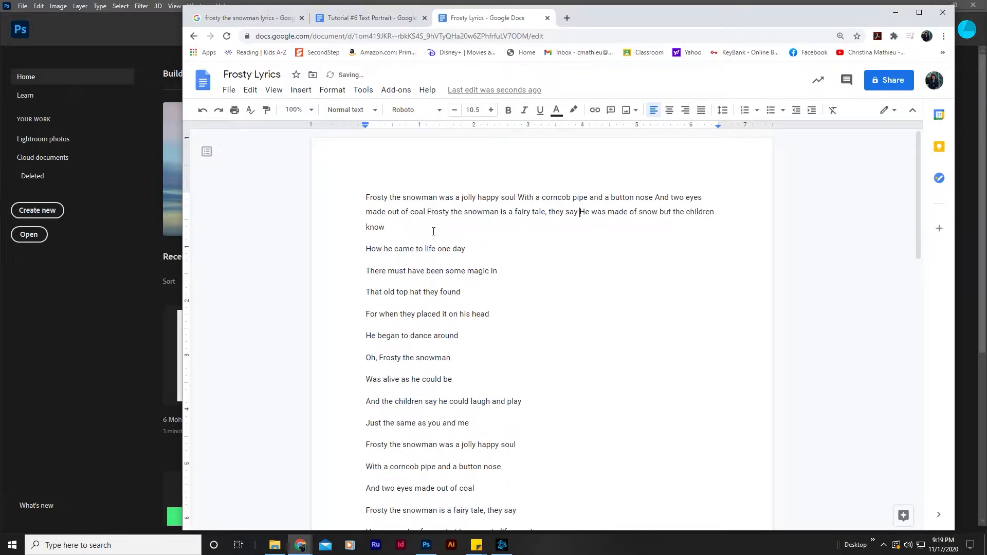
{"action": "key", "text": "Delete"}
{"action": "left_click", "coordinate": [506, 224]}
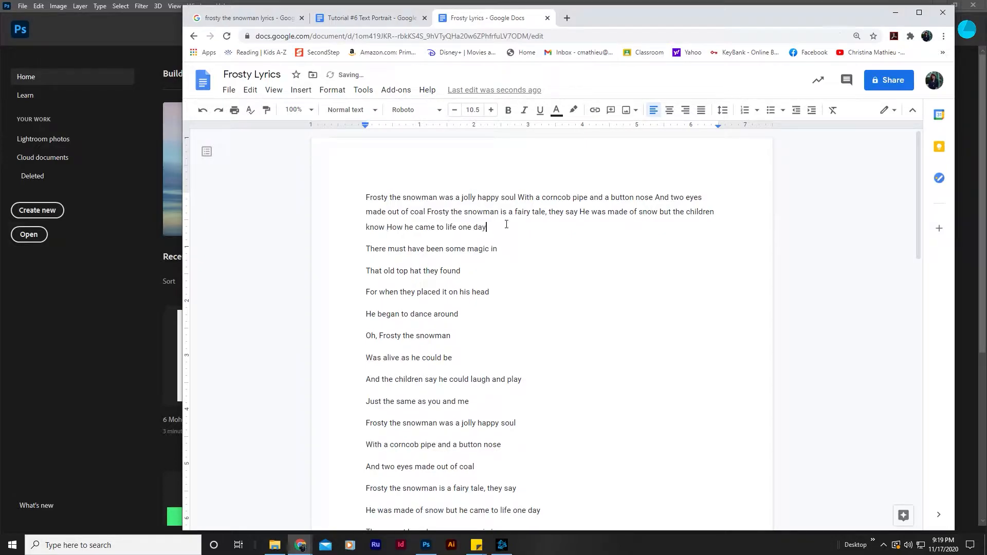
{"action": "key", "text": "Delete"}
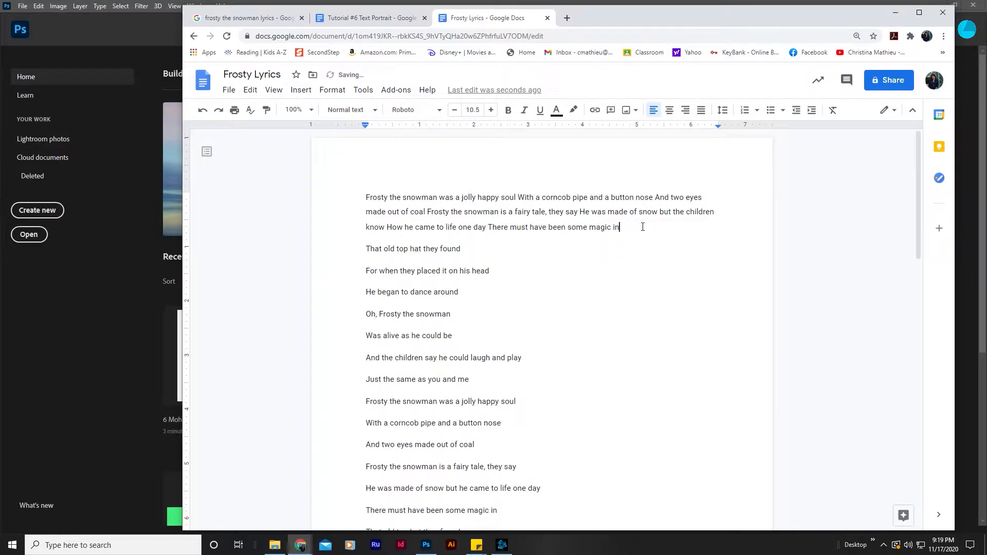
{"action": "left_click", "coordinate": [642, 226]}
{"action": "key", "text": "Delete"}
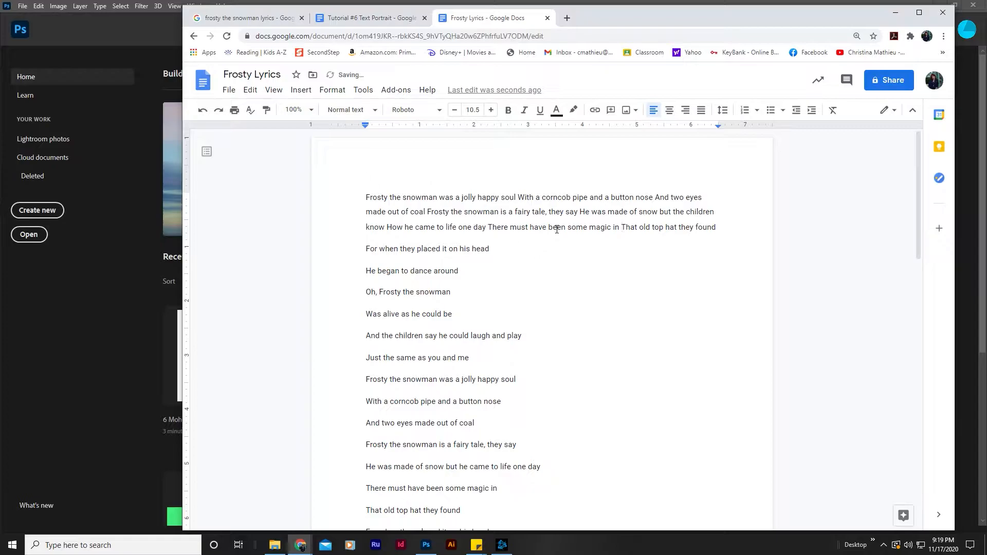
{"action": "left_click", "coordinate": [717, 227]}
{"action": "key", "text": "Delete"}
{"action": "key", "text": "shift+Return"}
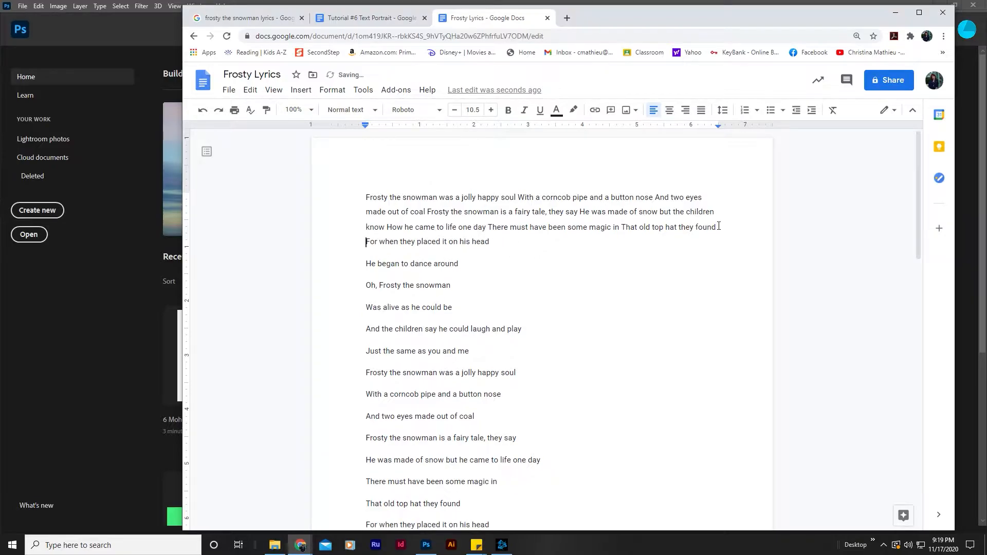
{"action": "left_click", "coordinate": [534, 241]}
{"action": "key", "text": "Delete"}
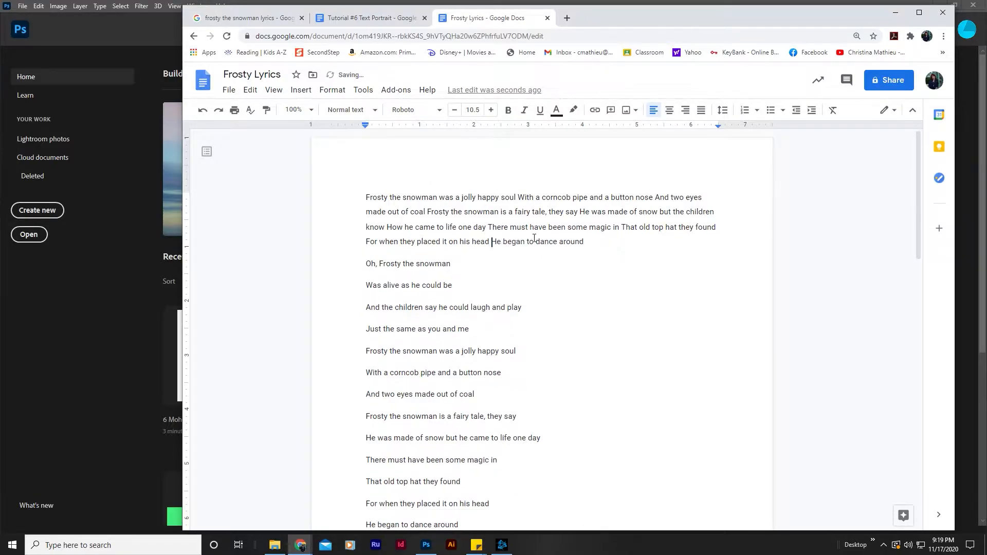
{"action": "left_click", "coordinate": [610, 243]}
{"action": "key", "text": "Delete"}
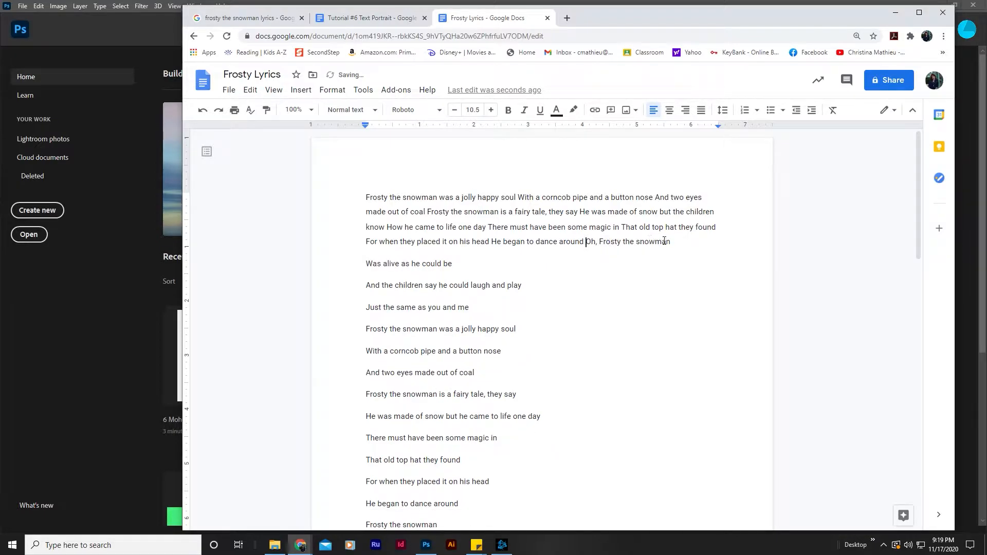
{"action": "left_click", "coordinate": [680, 243]}
{"action": "key", "text": "Delete"}
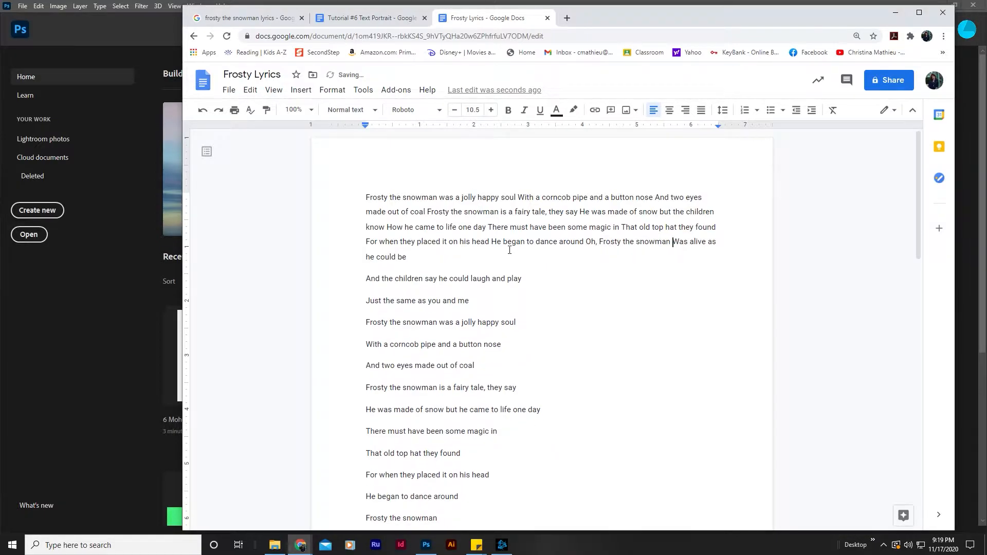
{"action": "key", "text": "Delete"}
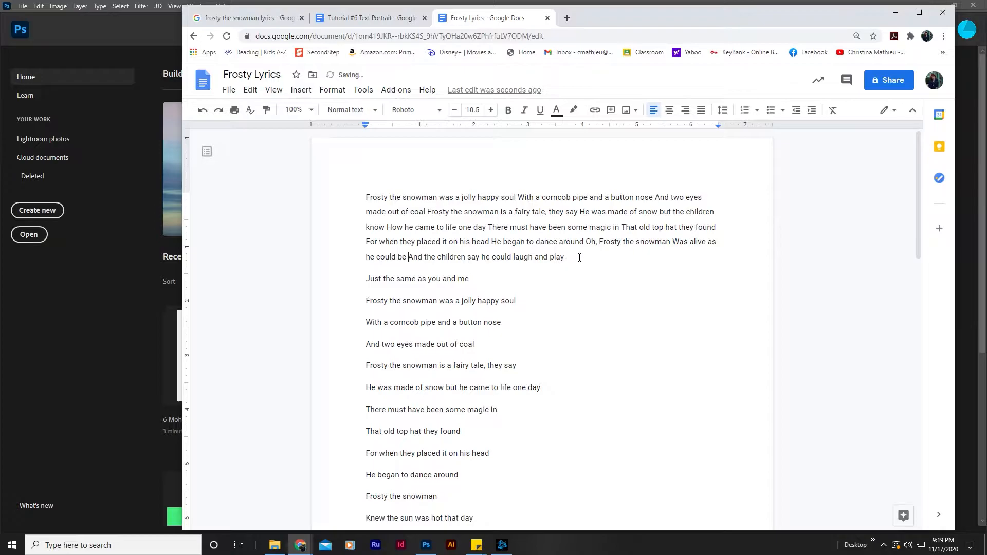
{"action": "key", "text": "Delete"}
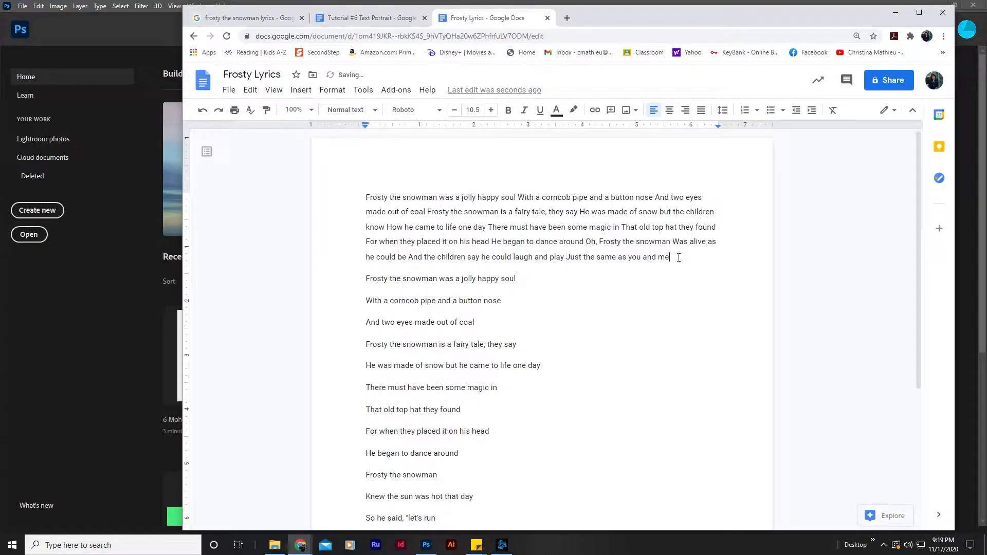
{"action": "key", "text": "Delete"}
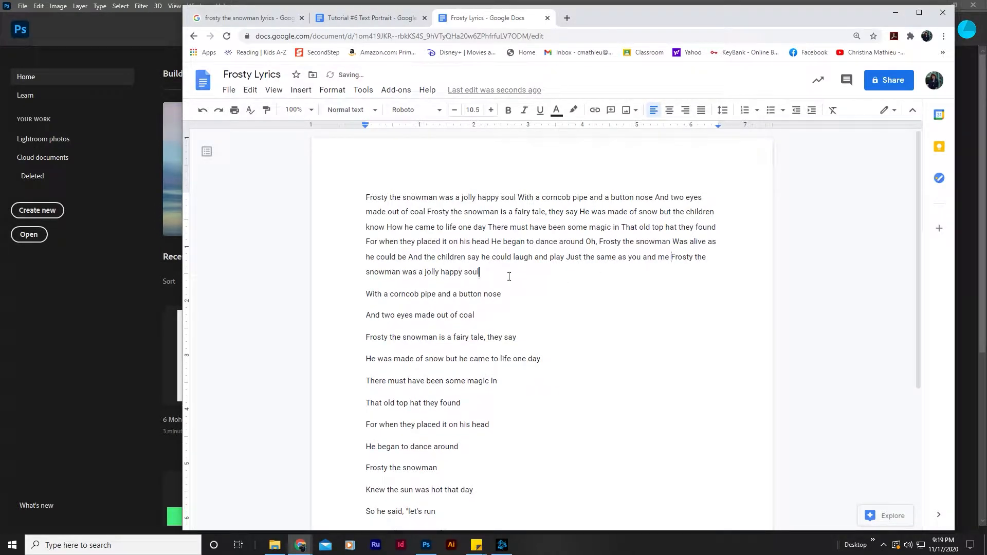
{"action": "key", "text": "Delete"}
{"action": "left_click", "coordinate": [646, 276]}
{"action": "key", "text": "Delete"}
{"action": "left_click", "coordinate": [381, 287]}
{"action": "key", "text": "Delete"}
{"action": "left_click", "coordinate": [577, 286]}
{"action": "key", "text": "Delete"}
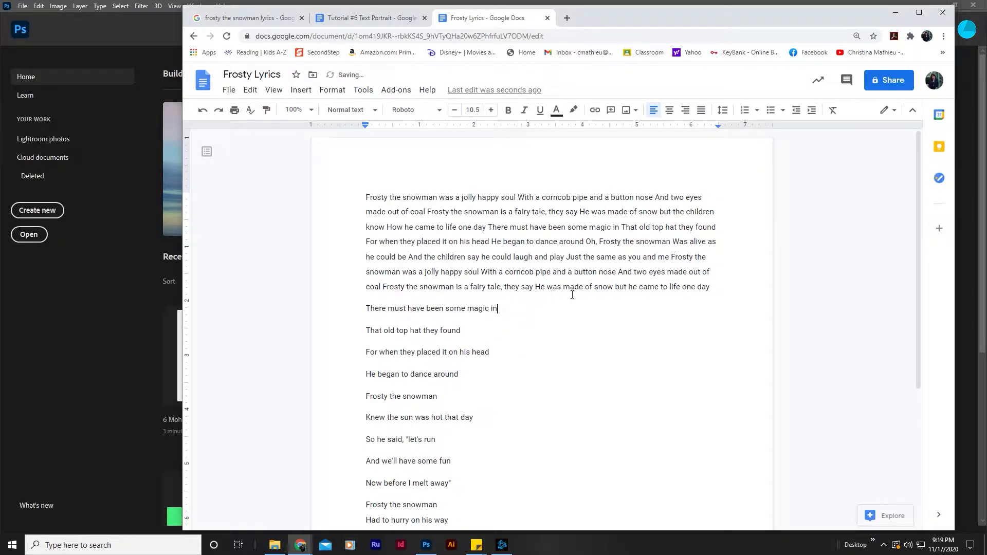
{"action": "left_click", "coordinate": [712, 287]}
{"action": "key", "text": "Delete"}
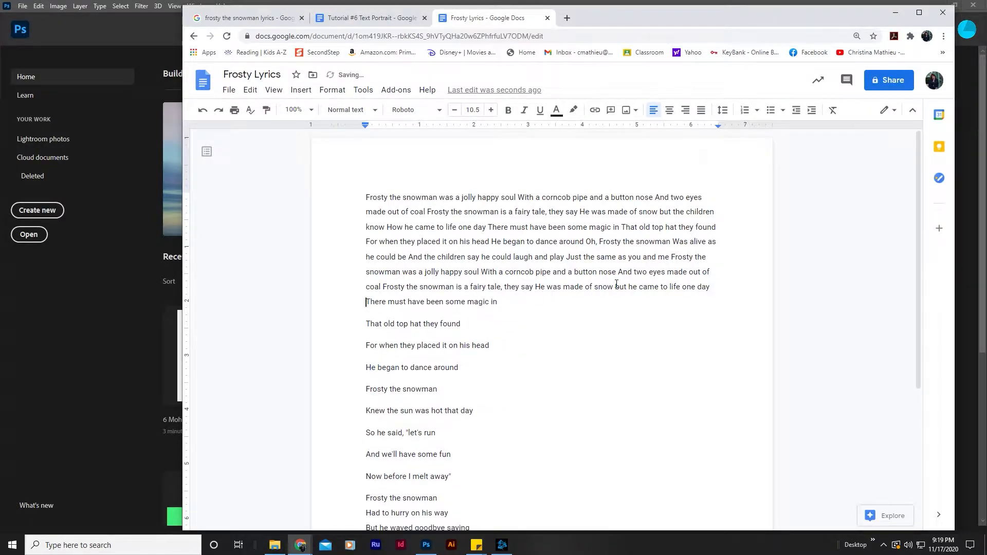
{"action": "left_click", "coordinate": [557, 298]}
{"action": "key", "text": "Delete"}
{"action": "left_click", "coordinate": [590, 300]}
{"action": "key", "text": "Delete"}
{"action": "left_click", "coordinate": [417, 315]}
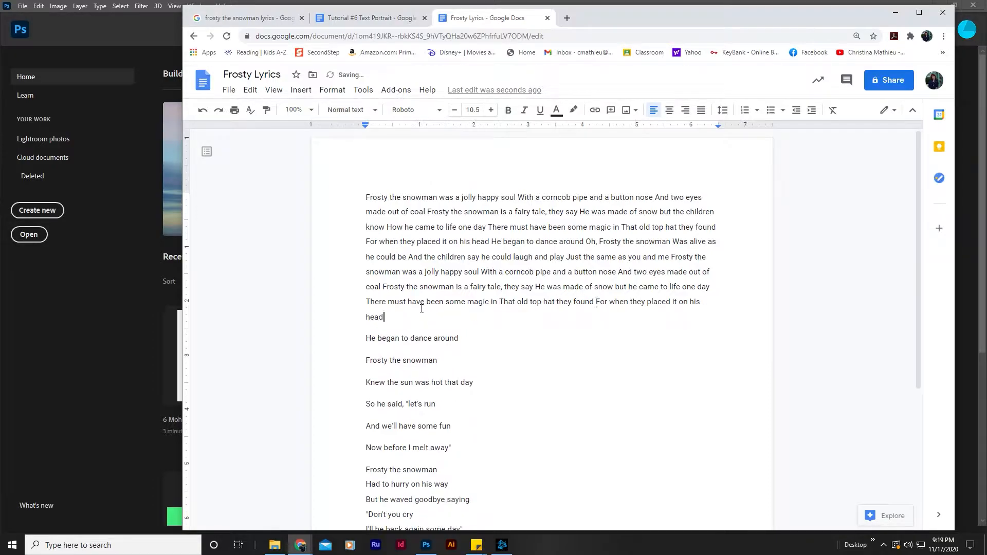
{"action": "key", "text": "Delete"}
{"action": "left_click", "coordinate": [492, 320]}
{"action": "key", "text": "Delete"}
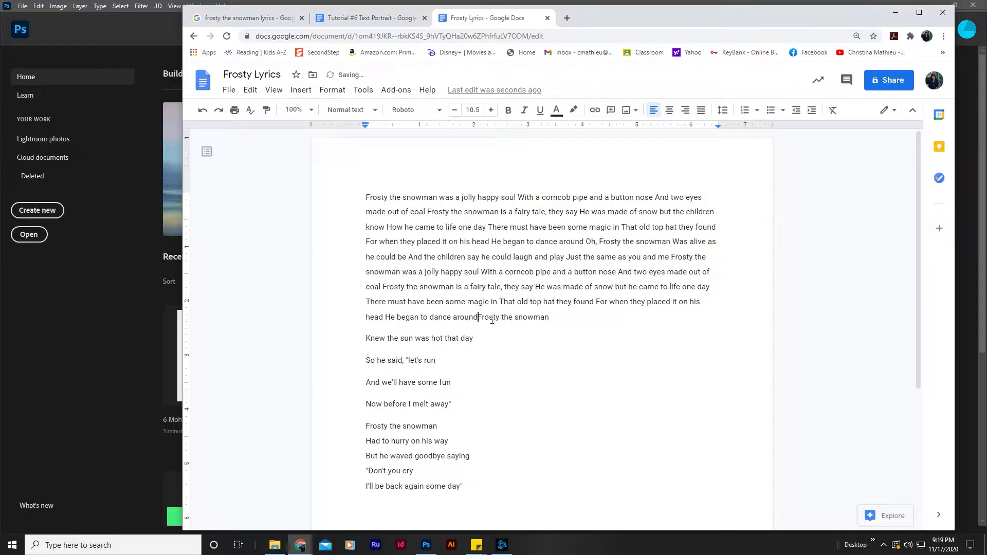
{"action": "double_click", "coordinate": [560, 317]}
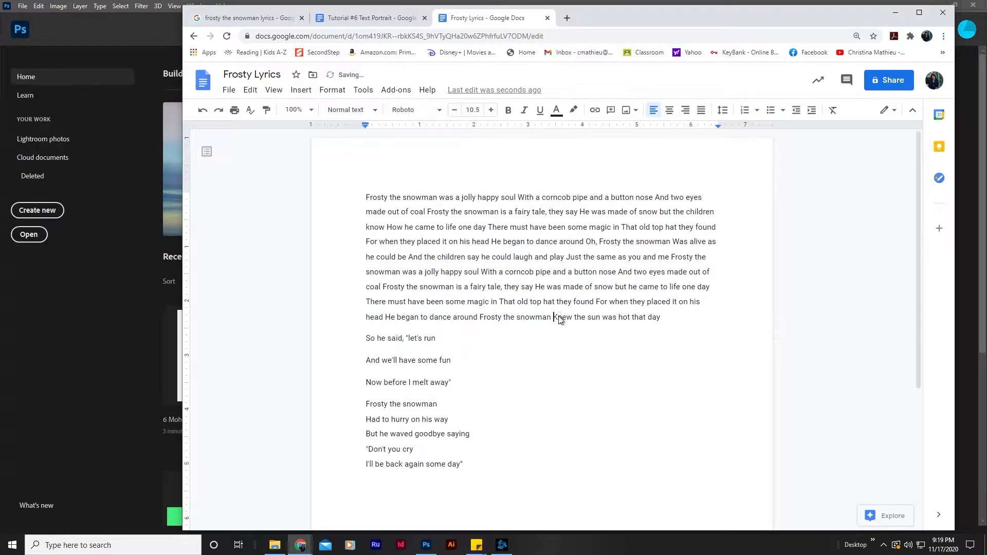
{"action": "left_click", "coordinate": [660, 317]}
{"action": "key", "text": "Delete"}
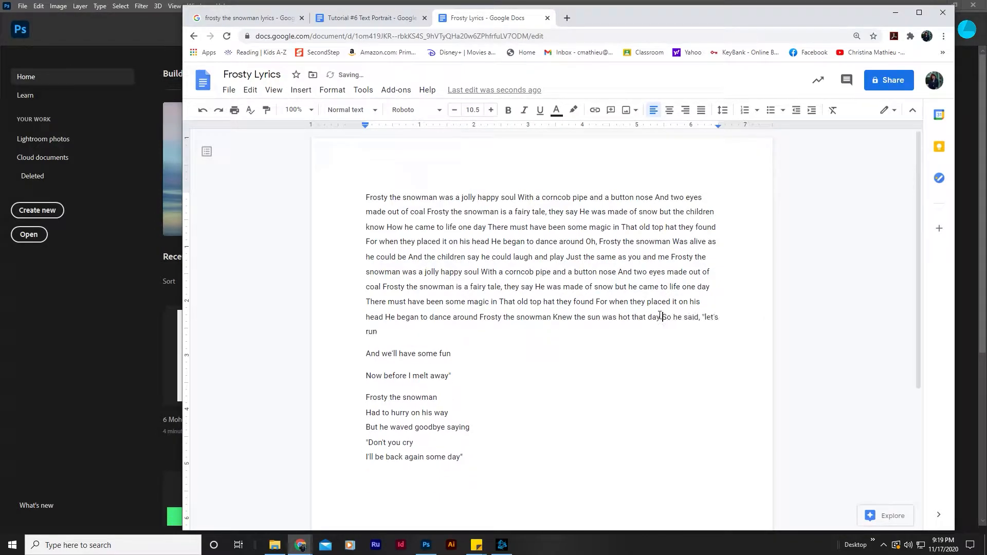
{"action": "key", "text": "Delete"}
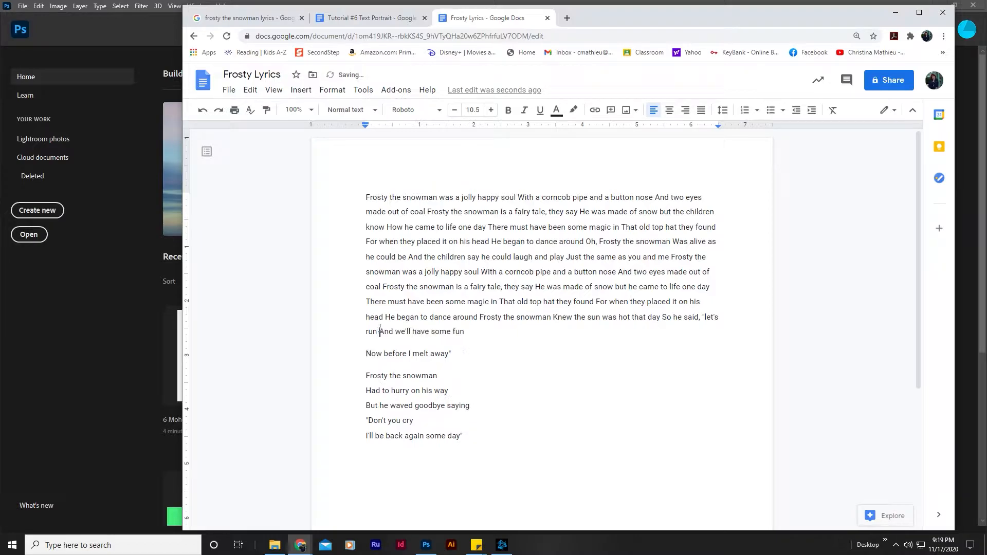
{"action": "key", "text": "Delete"}
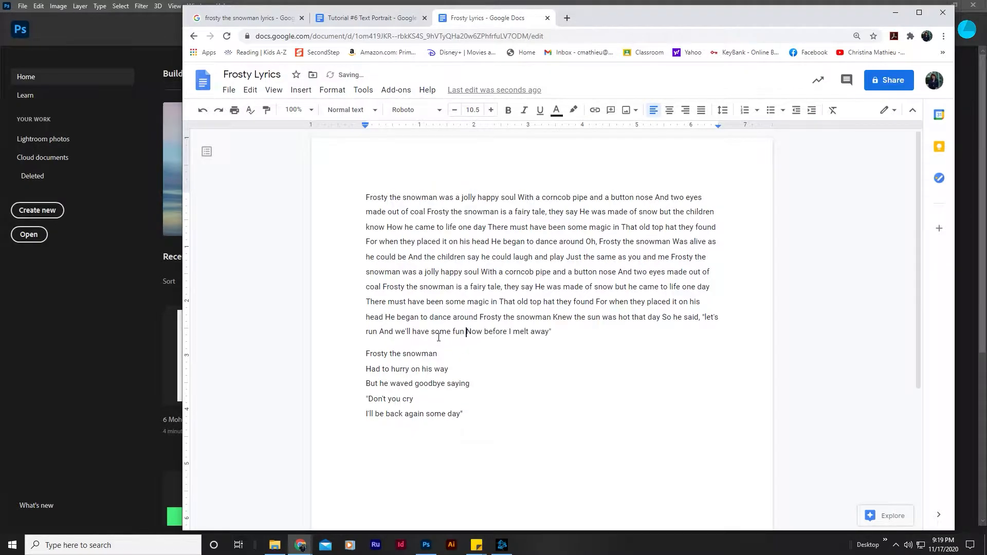
{"action": "key", "text": "Delete"}
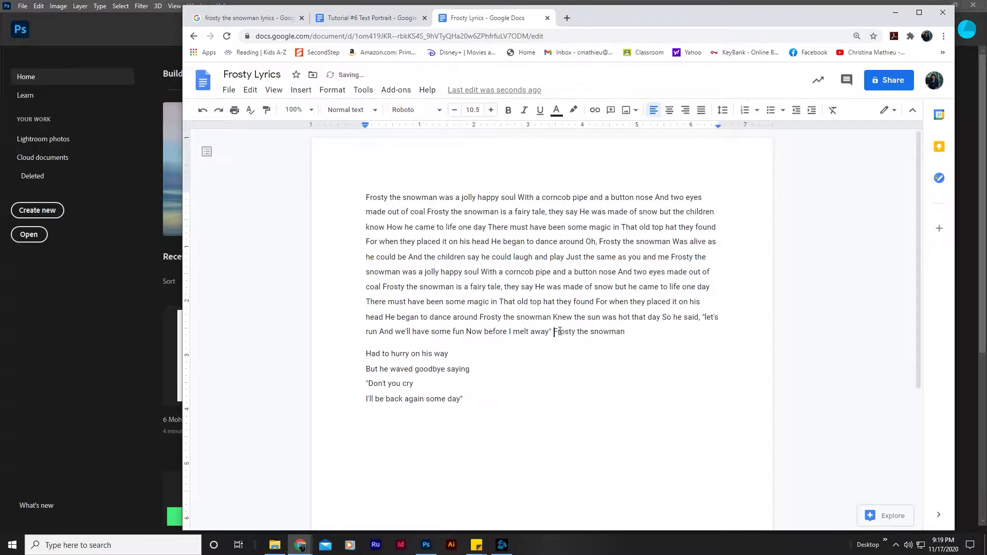
{"action": "key", "text": "Delete"}
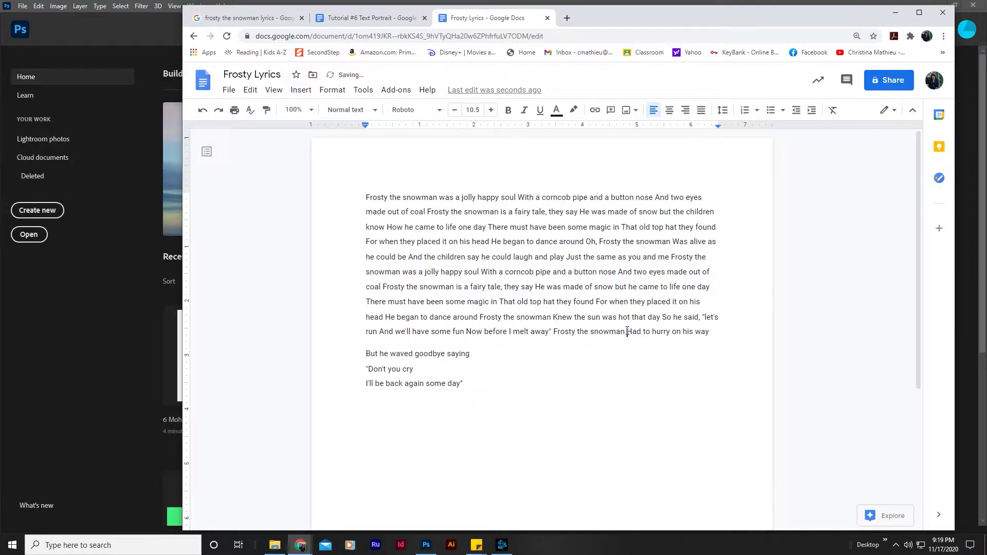
{"action": "key", "text": "Delete"}
{"action": "key", "text": "Return"}
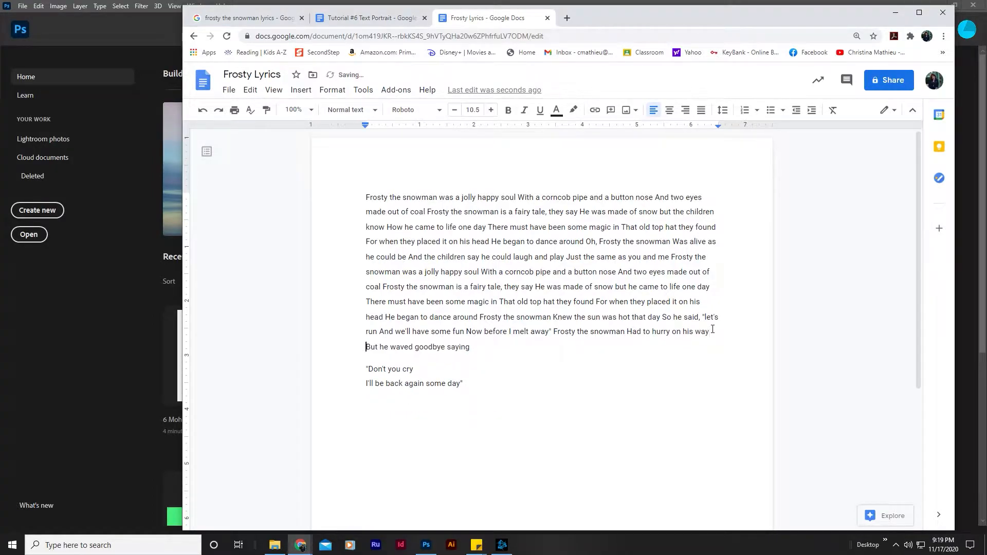
{"action": "left_click", "coordinate": [492, 348]}
{"action": "key", "text": "Delete"}
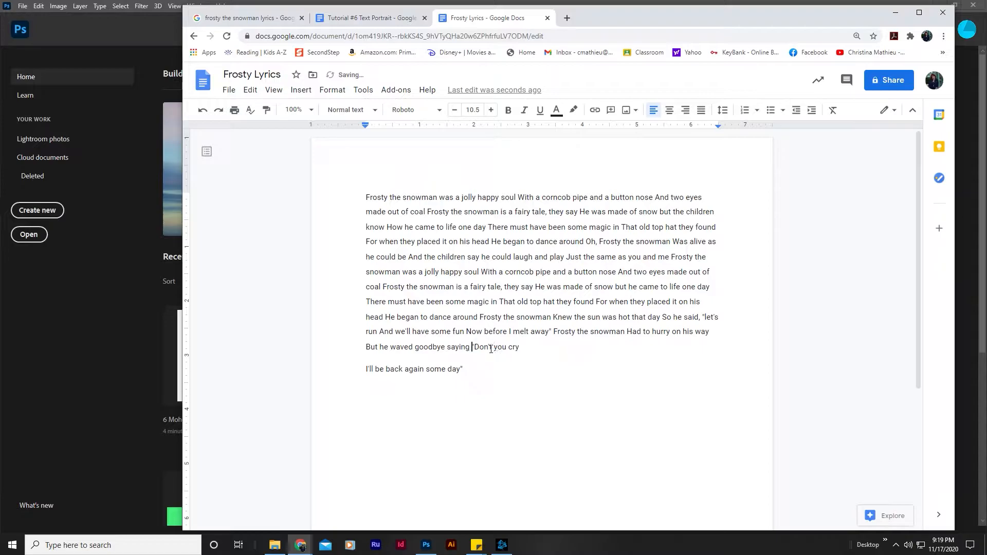
{"action": "left_click", "coordinate": [524, 345]}
{"action": "key", "text": "Delete"}
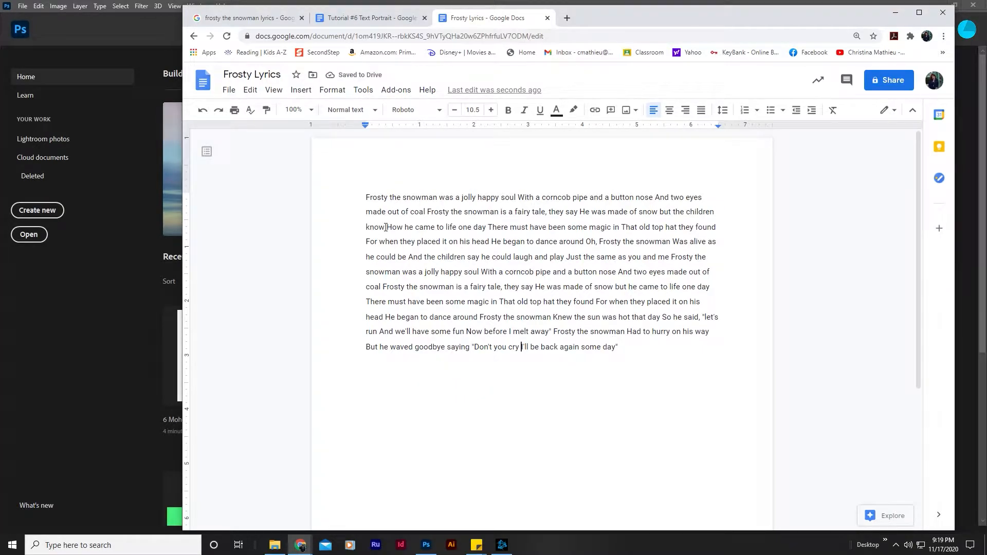
Copy the whole lyrics paragraph and paste it repeatedly after the original text until it runs onto a second page.
{"action": "left_click_drag", "start_coordinate": [621, 348], "coordinate": [351, 200]}
{"action": "key", "text": "ctrl+c"}
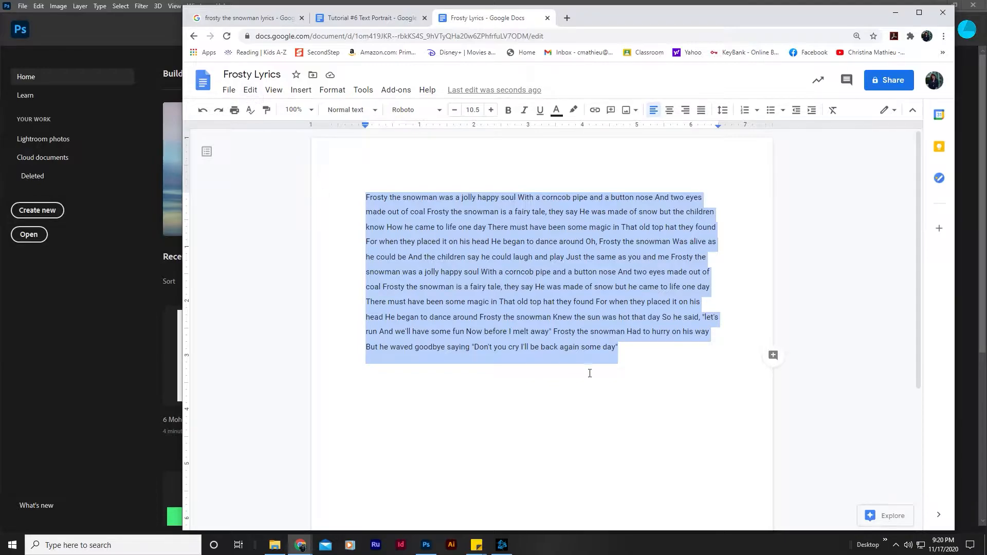
{"action": "left_click", "coordinate": [639, 351]}
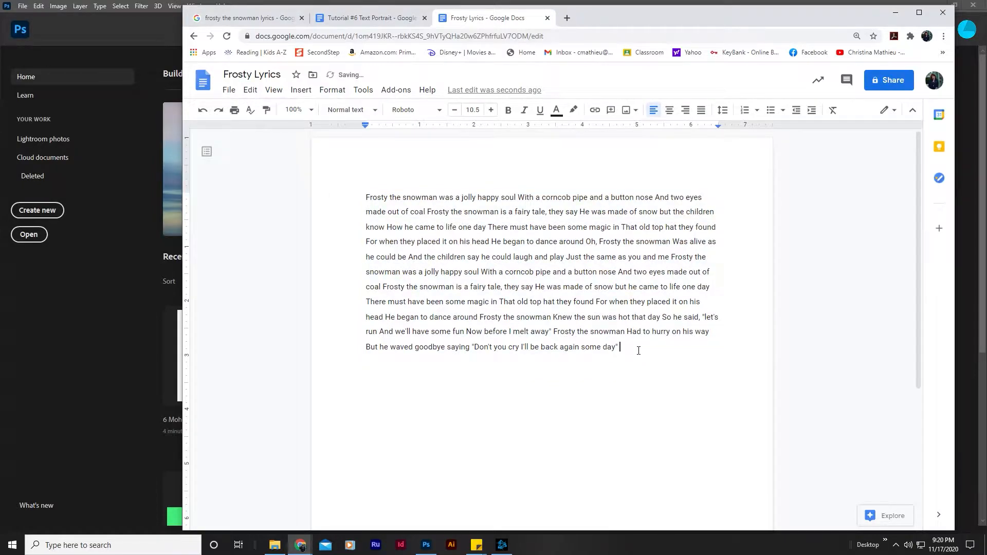
{"action": "key", "text": "ctrl+v"}
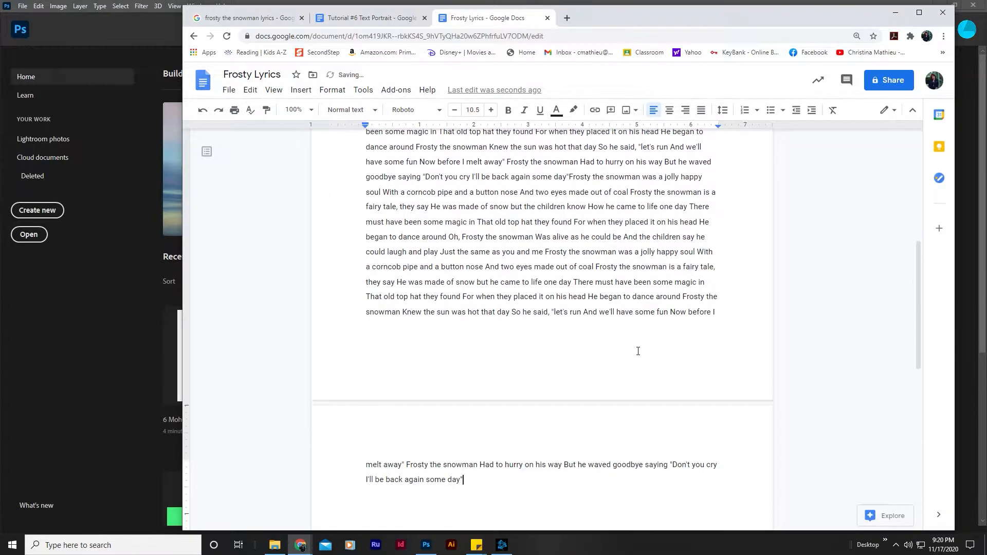
{"action": "scroll", "coordinate": [522, 347], "scroll_direction": "up", "scroll_amount": 6}
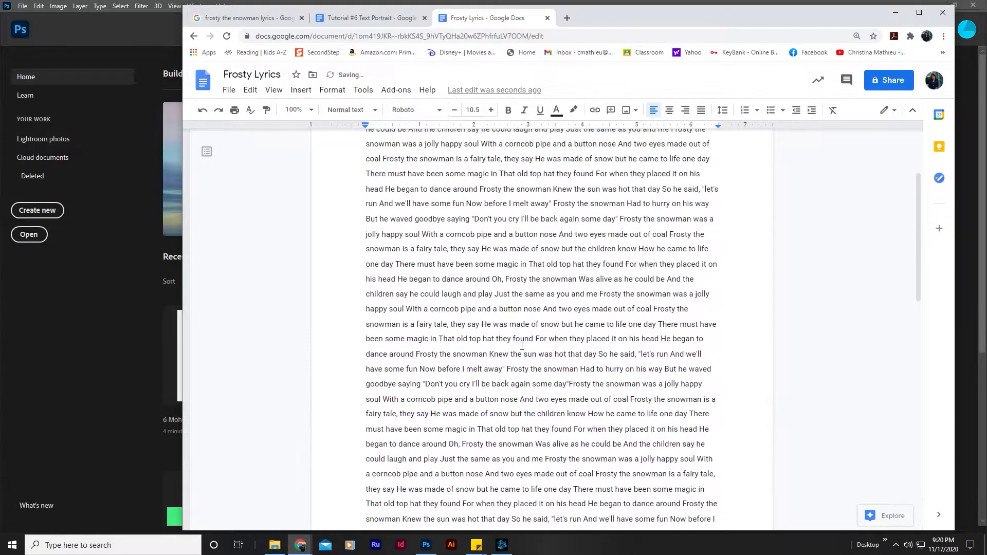
Return to the Tutorial #6 Text Portrait document to review its first numbered instructions.
{"action": "left_click", "coordinate": [340, 21]}
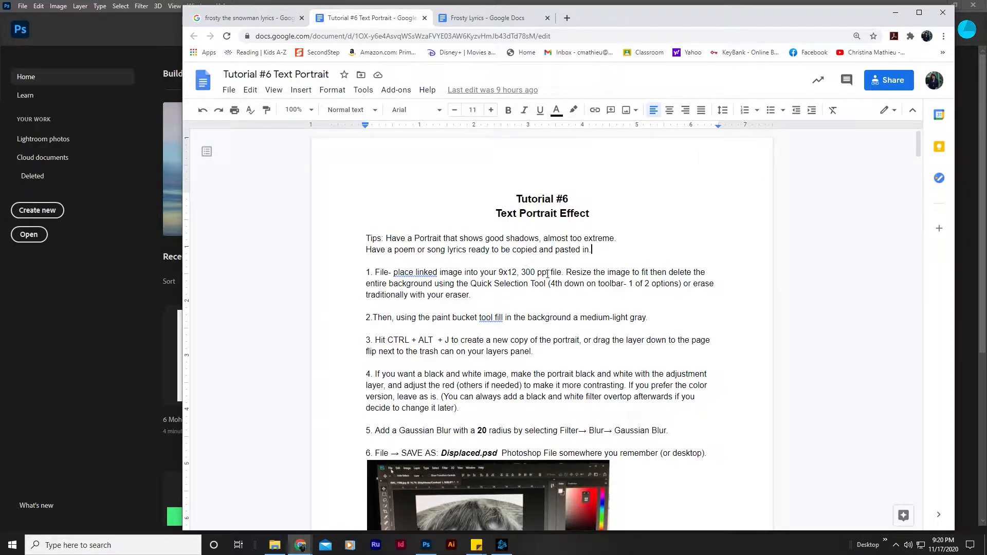
Switch to Photoshop and create a new document 9 inches wide and 12 inches high at 300 pixels/inch.
{"action": "left_click", "coordinate": [144, 244]}
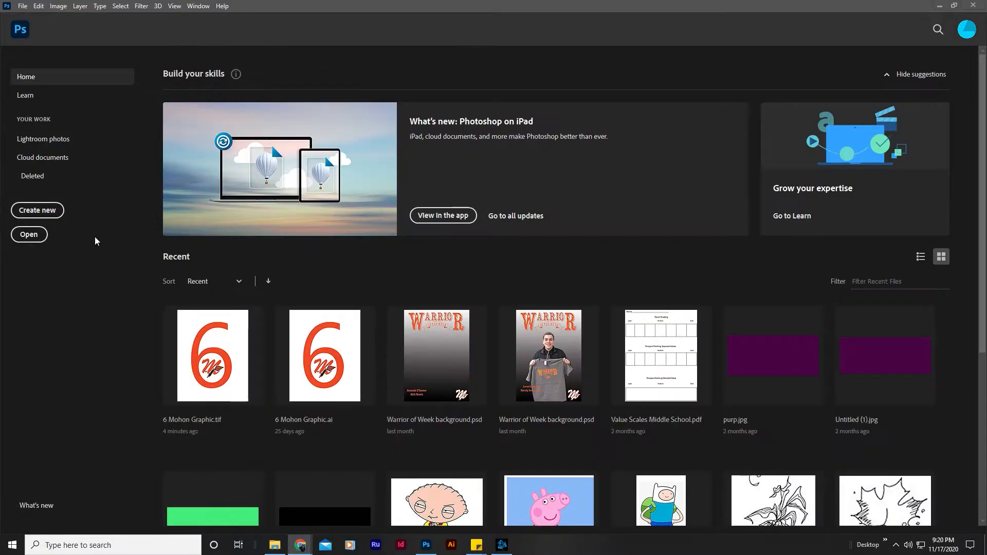
{"action": "left_click", "coordinate": [26, 215]}
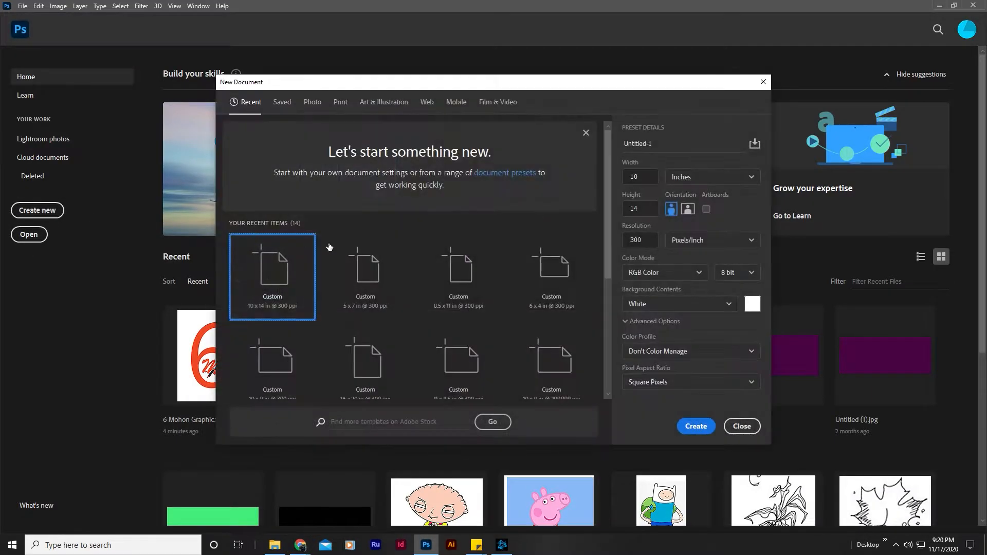
{"action": "left_click", "coordinate": [647, 176]}
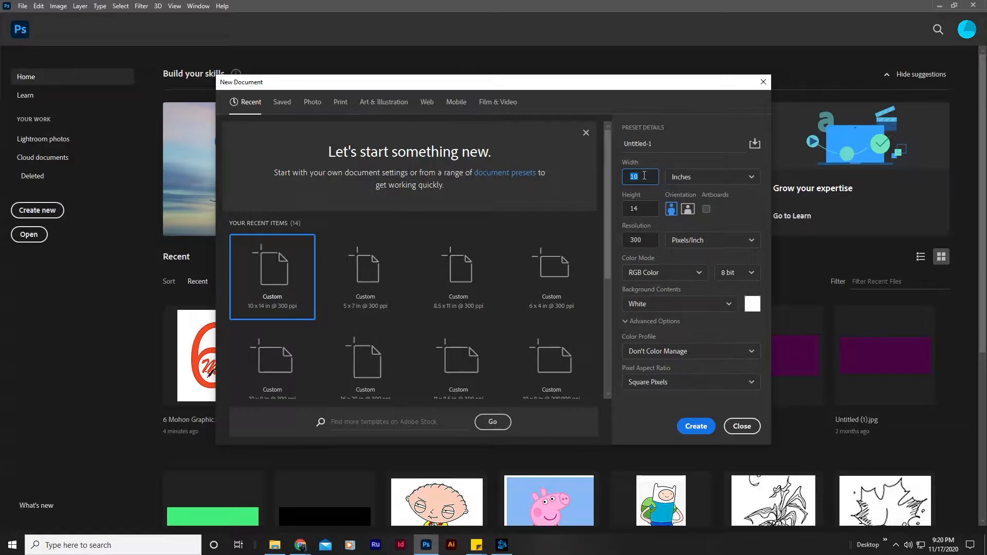
{"action": "type", "text": "9"}
{"action": "left_click", "coordinate": [642, 209]}
{"action": "type", "text": "12"}
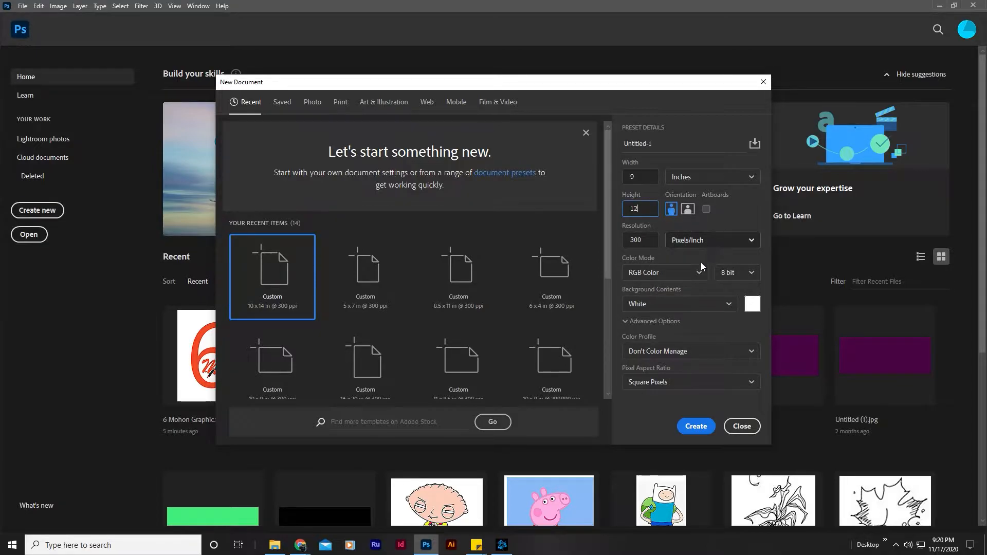
{"action": "left_click", "coordinate": [697, 427]}
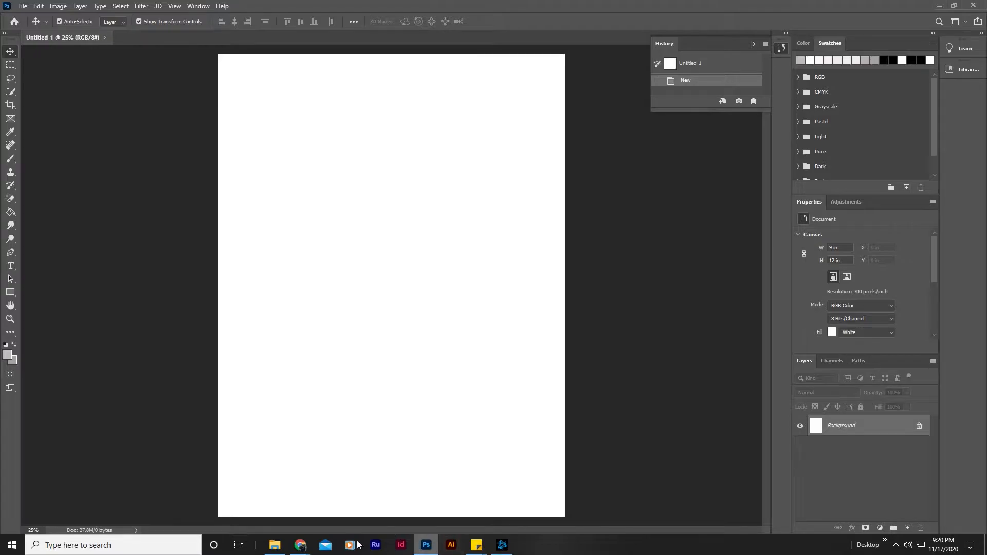
Check the tutorial's first instruction, then place the IMG_1170 portrait from Downloads as a linked image in the new Photoshop document.
{"action": "mouse_move", "coordinate": [300, 545]}
{"action": "left_click", "coordinate": [329, 500]}
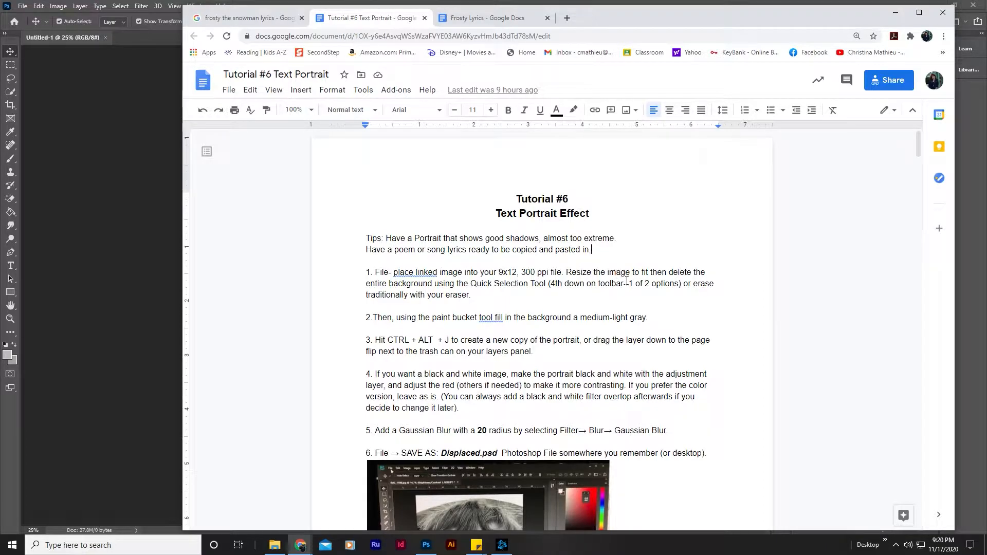
{"action": "left_click", "coordinate": [91, 164]}
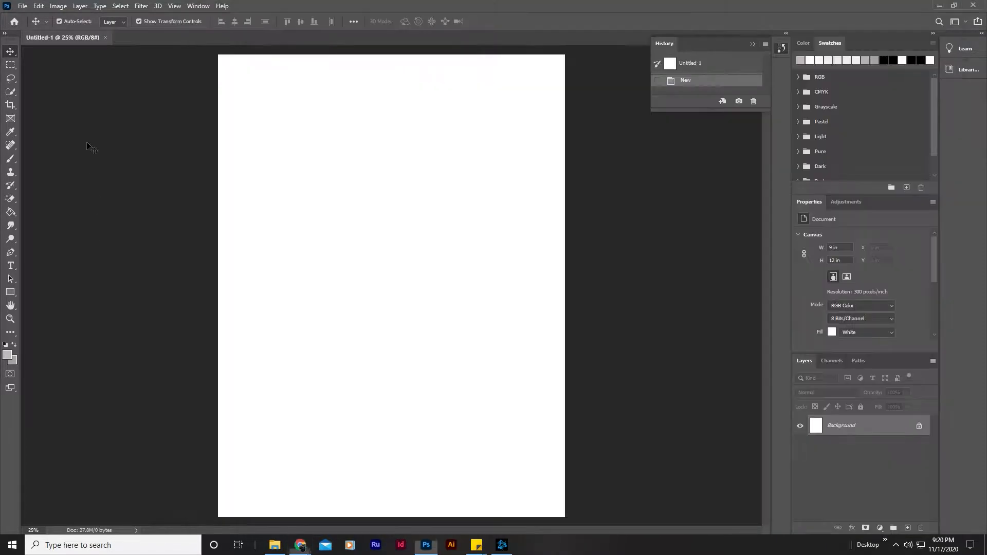
{"action": "left_click", "coordinate": [24, 7]}
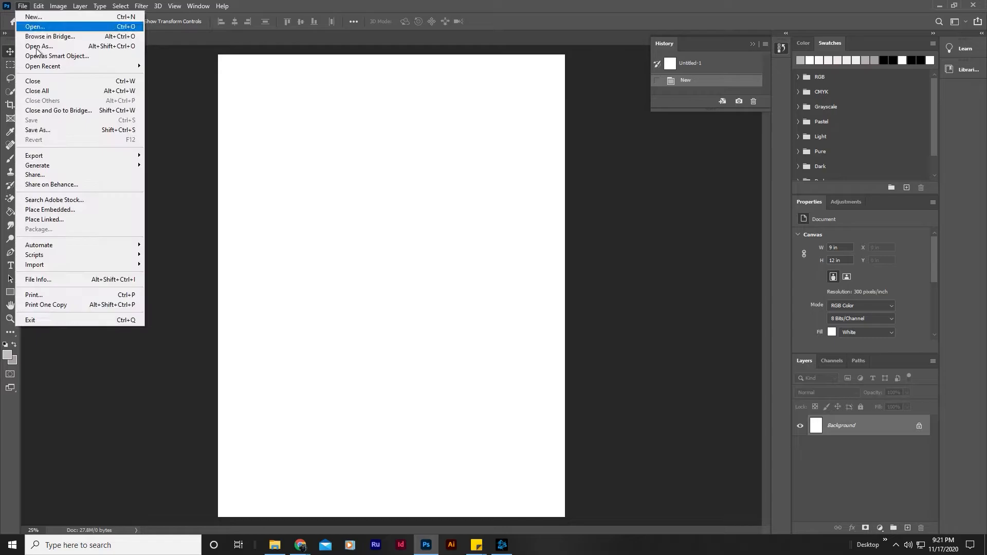
{"action": "left_click", "coordinate": [64, 221]}
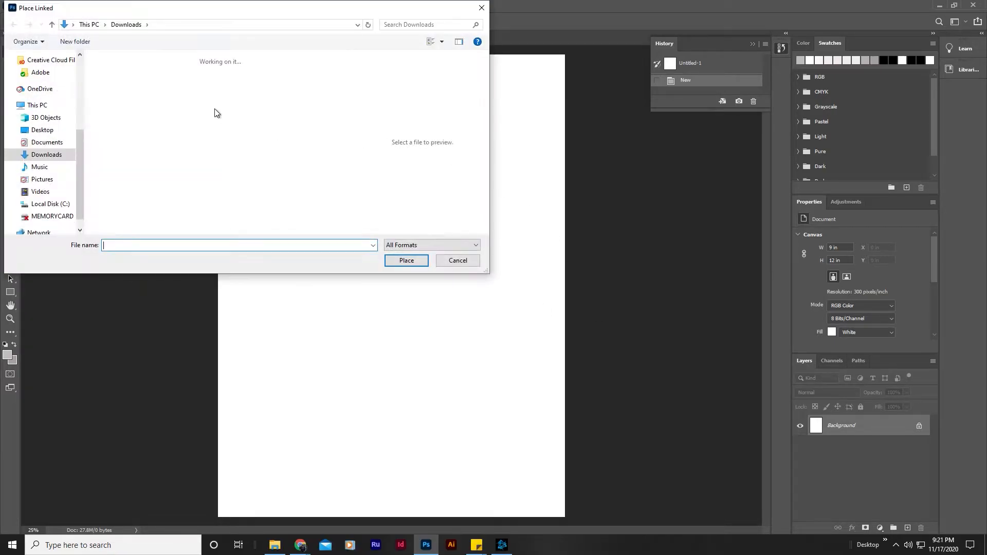
{"action": "left_click", "coordinate": [135, 77]}
{"action": "left_click", "coordinate": [401, 260]}
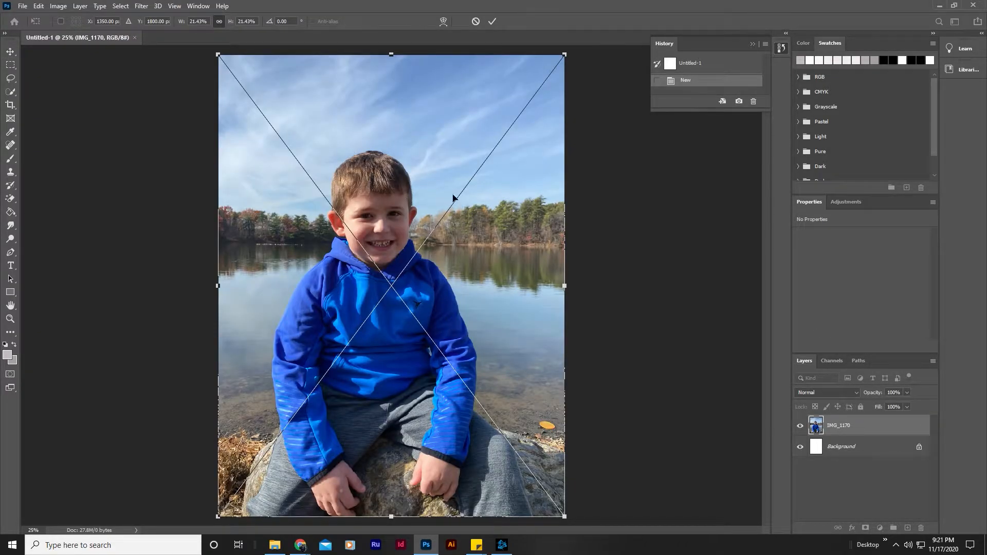
Enlarge the placed portrait proportionally to about 23.9 by 31.9 inches, positioning the boy's head and shoulders to fill the canvas.
{"action": "left_click_drag", "start_coordinate": [470, 207], "coordinate": [314, 514]}
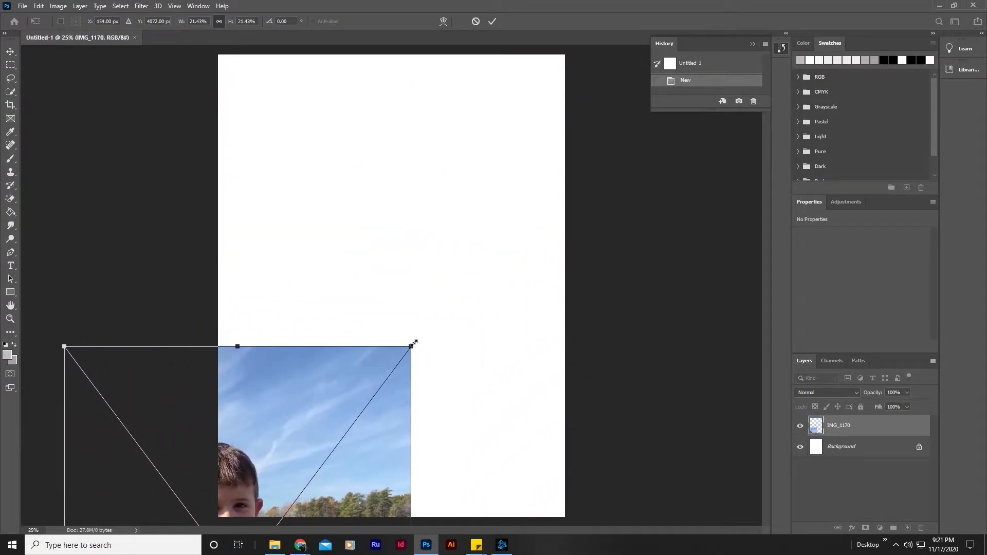
{"action": "left_click_drag", "start_coordinate": [412, 346], "coordinate": [443, 238]}
{"action": "left_click_drag", "start_coordinate": [768, 96], "coordinate": [778, 83]}
{"action": "left_click_drag", "start_coordinate": [324, 289], "coordinate": [273, 452]}
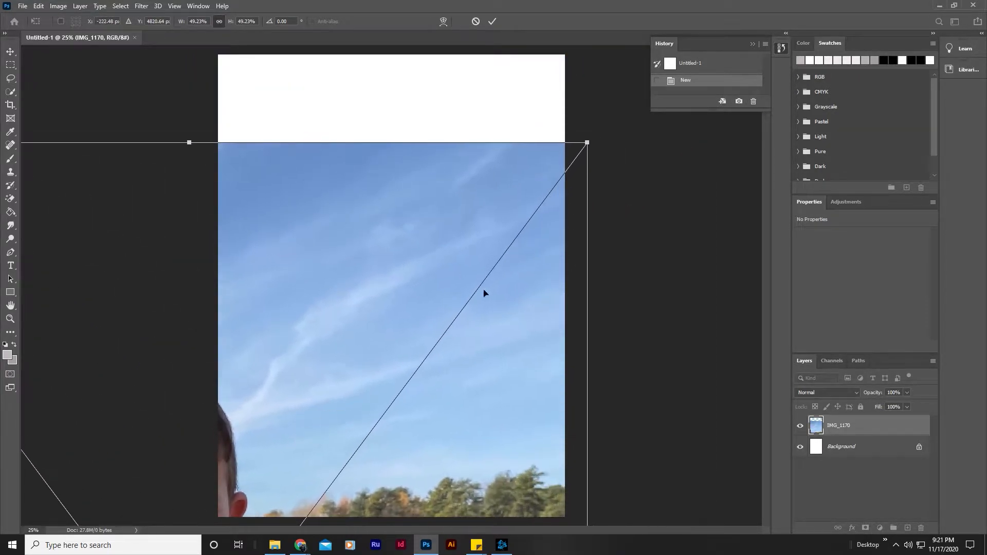
{"action": "left_click_drag", "start_coordinate": [594, 140], "coordinate": [783, 16]}
{"action": "left_click_drag", "start_coordinate": [389, 257], "coordinate": [549, 128]}
{"action": "left_click_drag", "start_coordinate": [497, 197], "coordinate": [513, 194]}
{"action": "key", "text": "Return"}
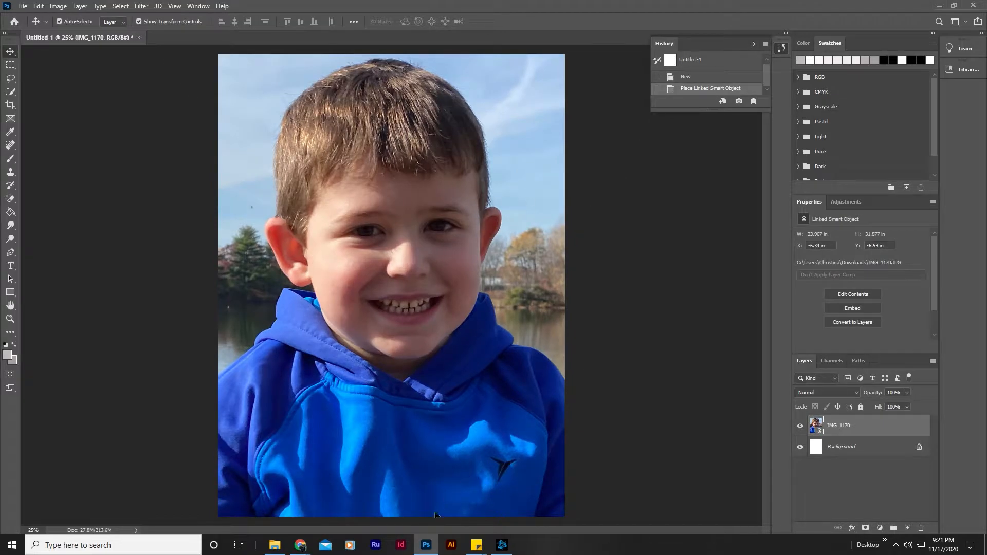
Check the tutorial's background instructions and select the background around the boy with Quick Selection, subtracting the spot over his hood.
{"action": "mouse_move", "coordinate": [299, 544]}
{"action": "left_click", "coordinate": [326, 499]}
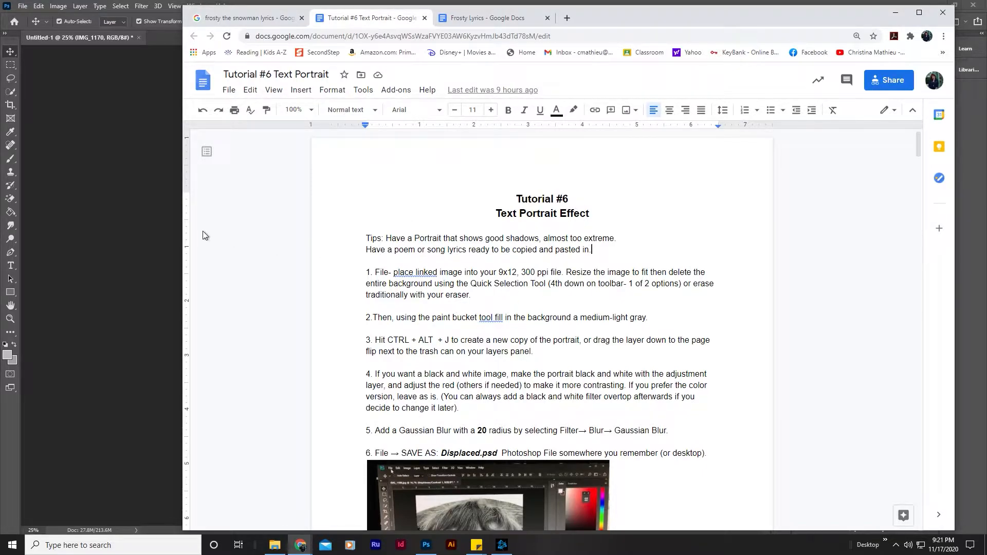
{"action": "left_click", "coordinate": [140, 204]}
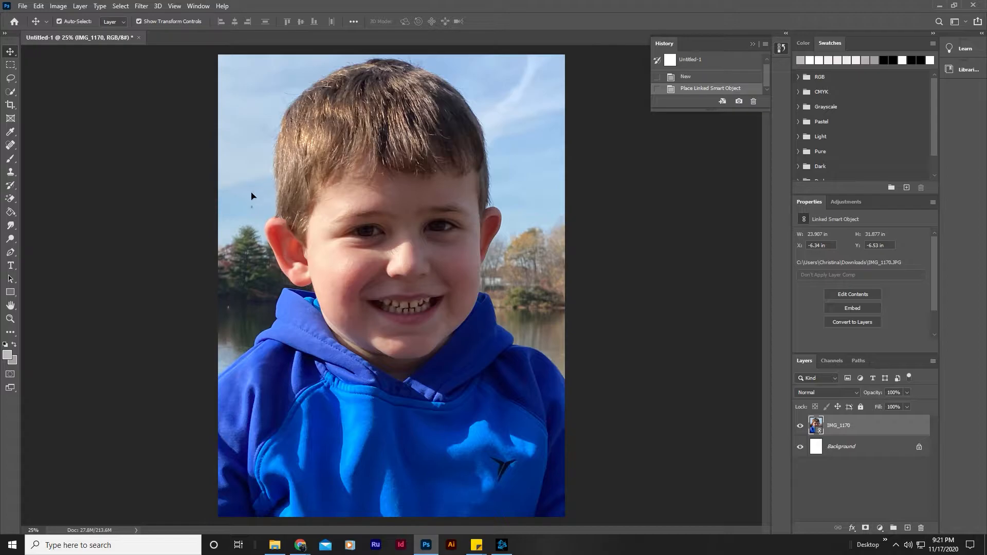
{"action": "left_click", "coordinate": [11, 93]}
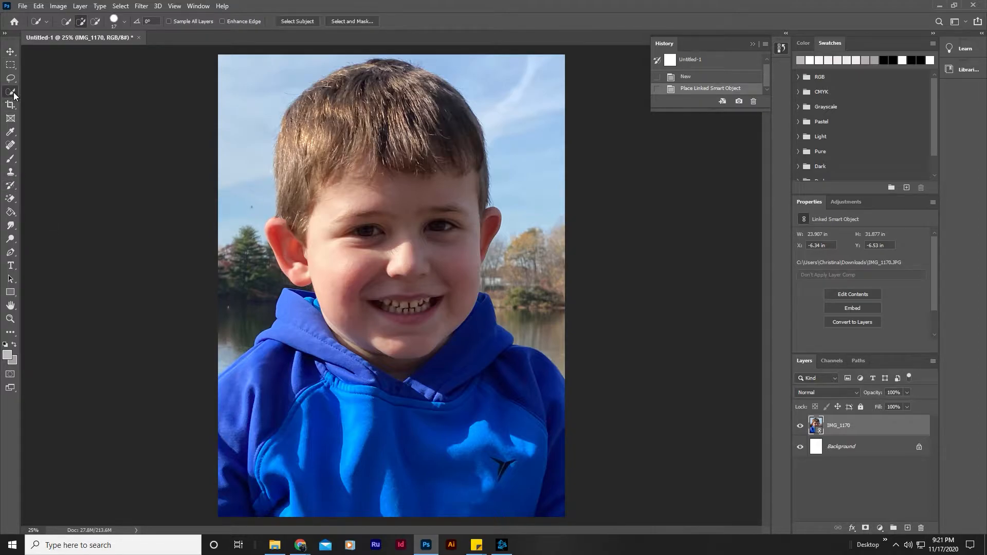
{"action": "mouse_move", "coordinate": [248, 282]}
{"action": "left_mouse_down"}
{"action": "mouse_move", "coordinate": [232, 242]}
{"action": "mouse_move", "coordinate": [231, 155]}
{"action": "mouse_move", "coordinate": [286, 273]}
{"action": "left_mouse_up"}
{"action": "mouse_move", "coordinate": [374, 55]}
{"action": "left_mouse_down"}
{"action": "mouse_move", "coordinate": [445, 66]}
{"action": "mouse_move", "coordinate": [559, 146]}
{"action": "mouse_move", "coordinate": [537, 252]}
{"action": "mouse_move", "coordinate": [540, 355]}
{"action": "left_mouse_up"}
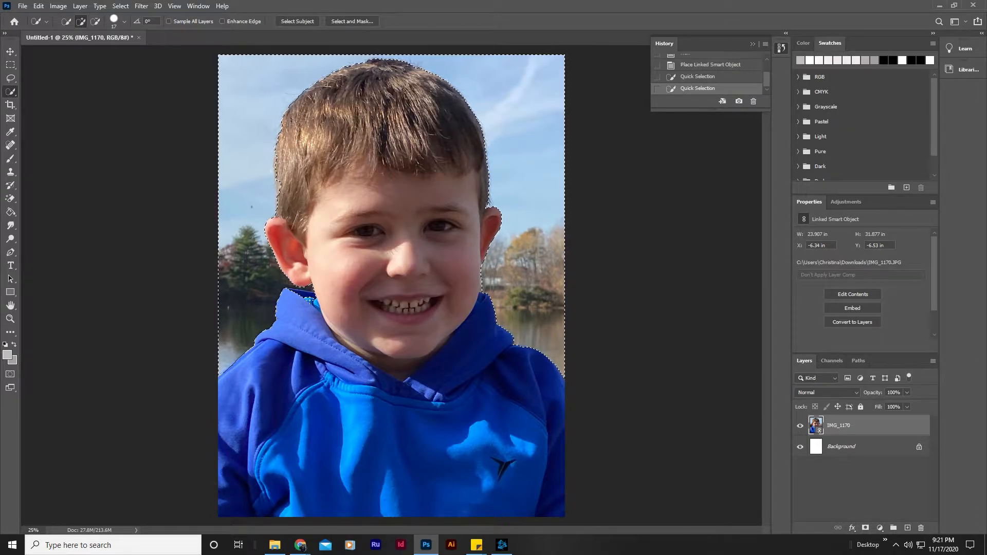
{"action": "left_click", "coordinate": [96, 22]}
{"action": "left_click_drag", "start_coordinate": [309, 299], "coordinate": [293, 295]}
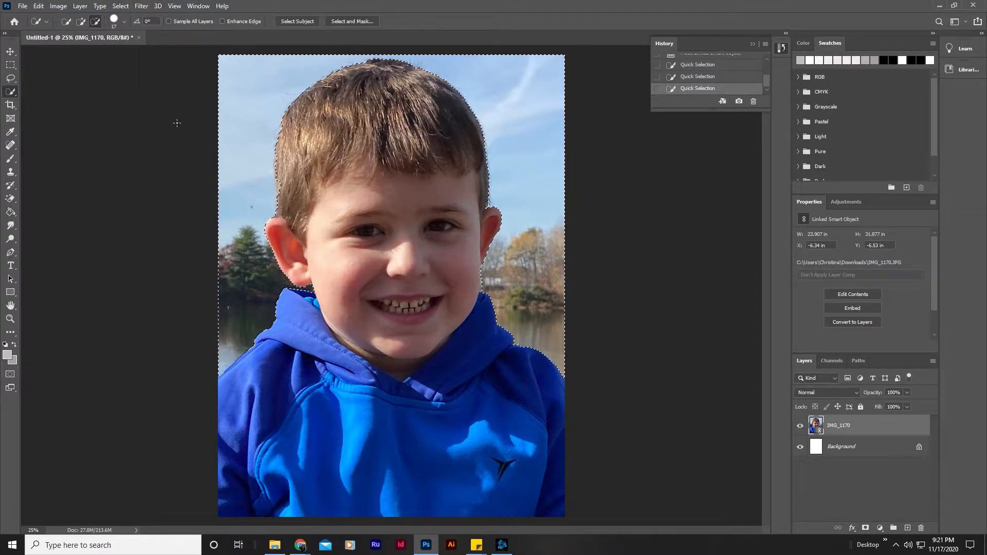
Rasterize the portrait layer, delete the selected background from it, and clear the selection.
{"action": "key", "text": "Delete"}
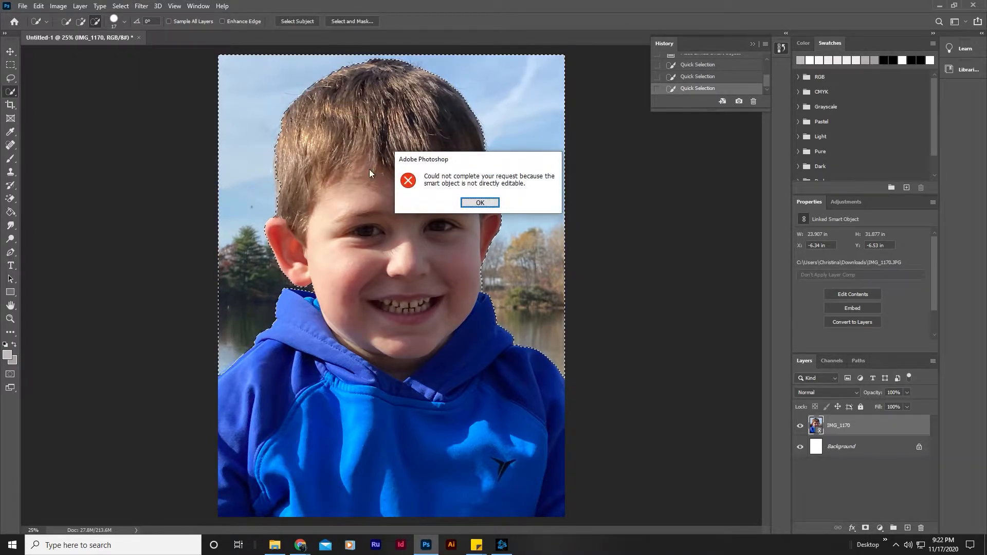
{"action": "left_click", "coordinate": [480, 202]}
{"action": "left_click", "coordinate": [10, 199]}
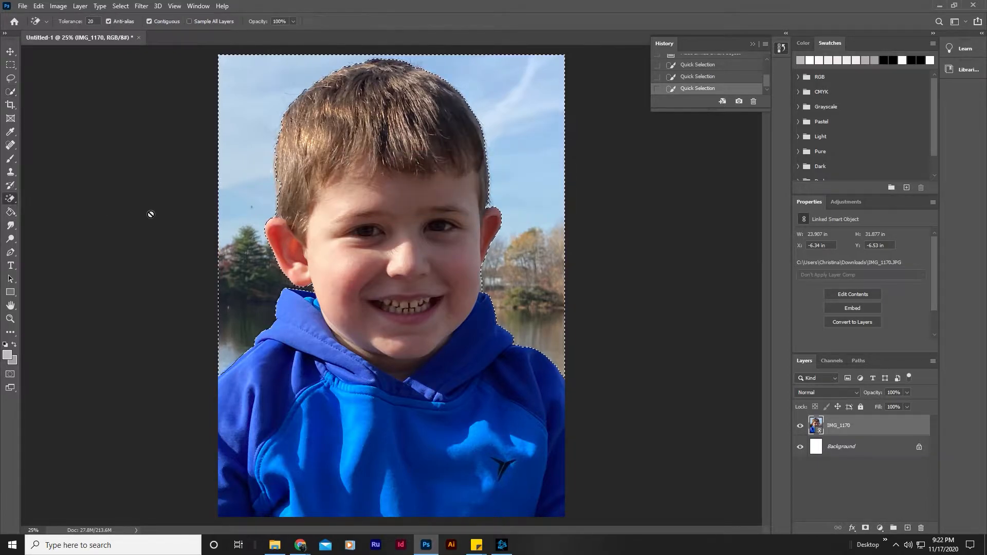
{"action": "right_click", "coordinate": [13, 200]}
{"action": "left_click", "coordinate": [35, 199]}
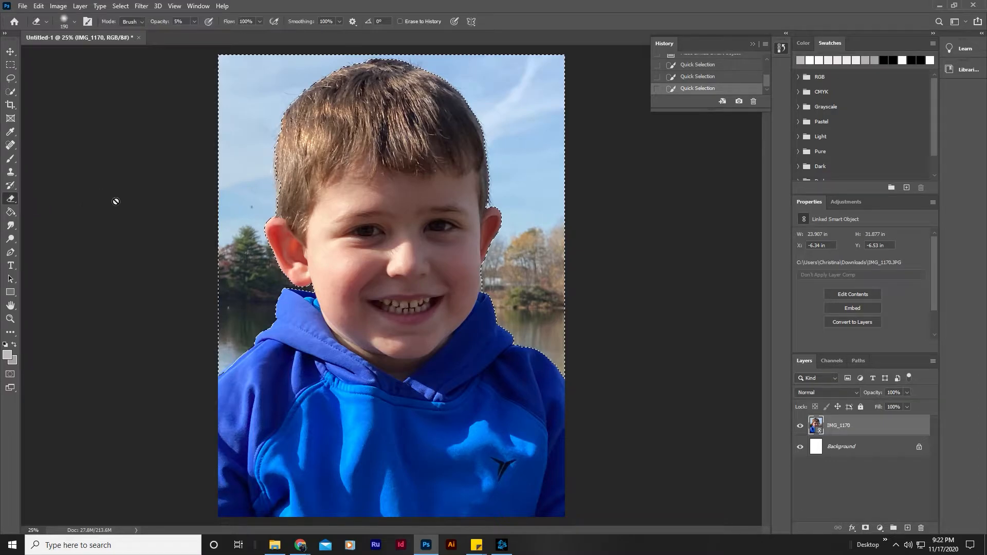
{"action": "left_click", "coordinate": [323, 219]}
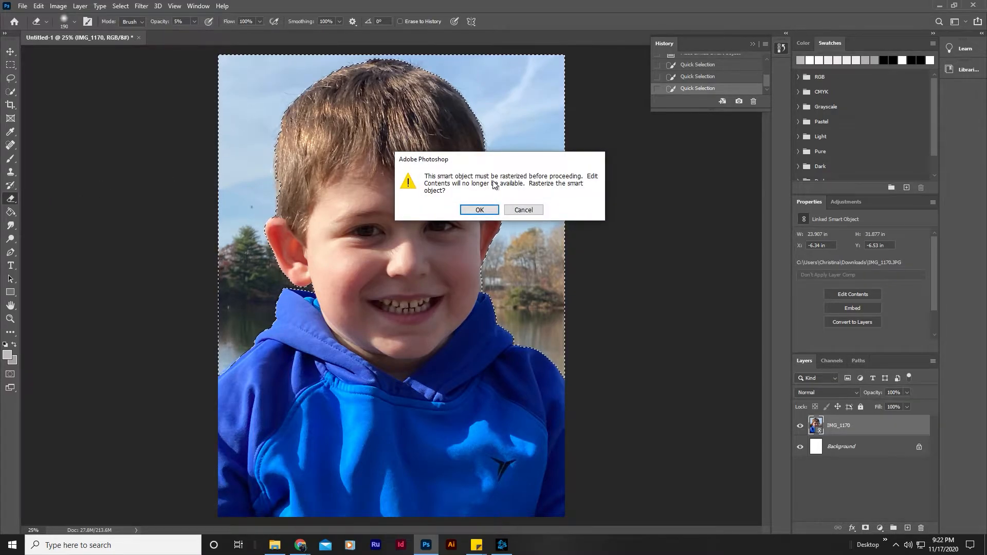
{"action": "left_click", "coordinate": [479, 210]}
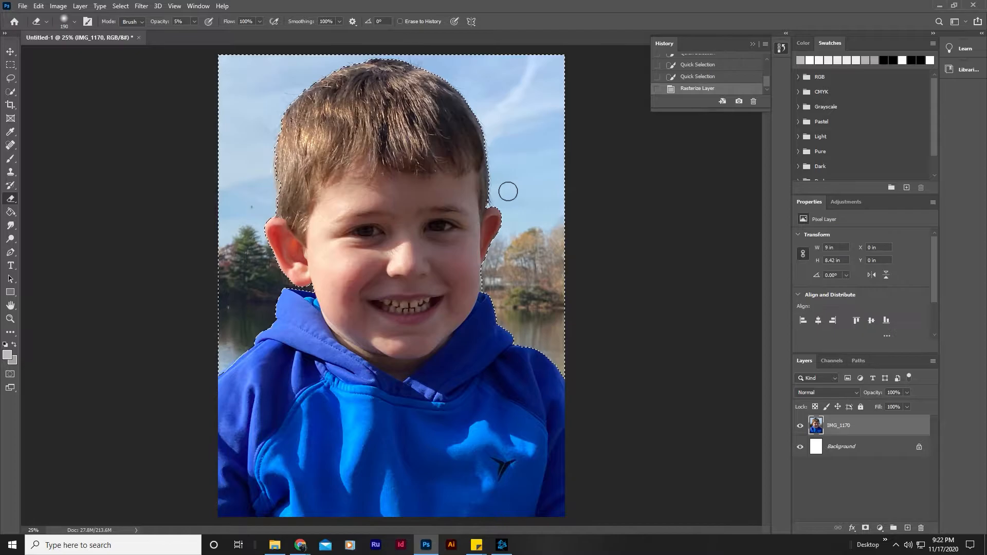
{"action": "key", "text": "Delete"}
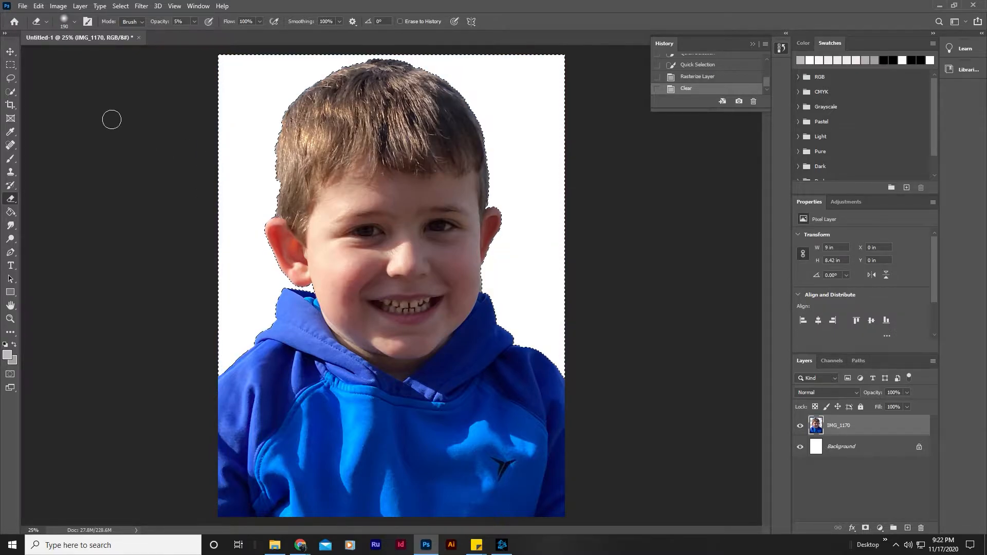
{"action": "key", "text": "ctrl+d"}
Set the foreground color to a medium gray and fill the empty background around the boy with the Paint Bucket Tool.
{"action": "left_click", "coordinate": [10, 78]}
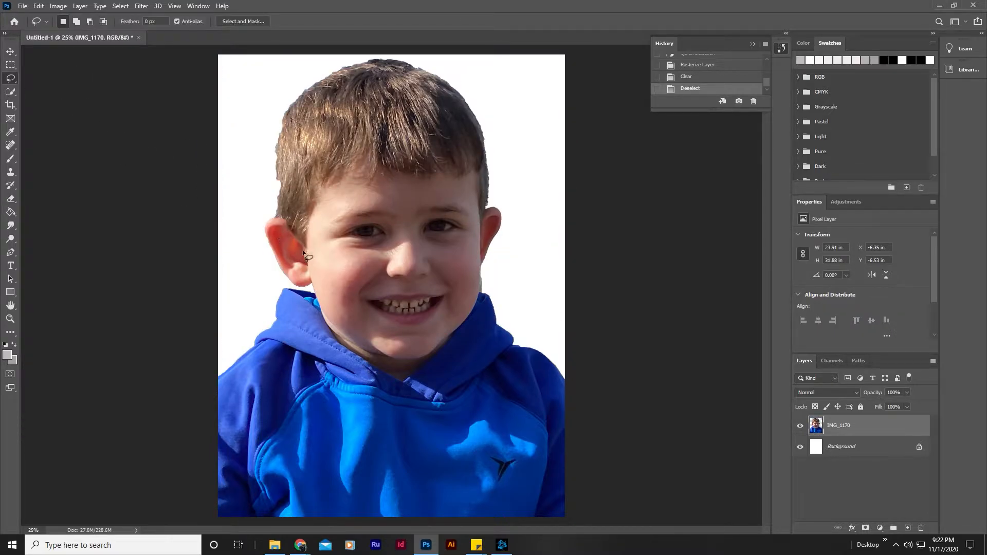
{"action": "left_click", "coordinate": [7, 354]}
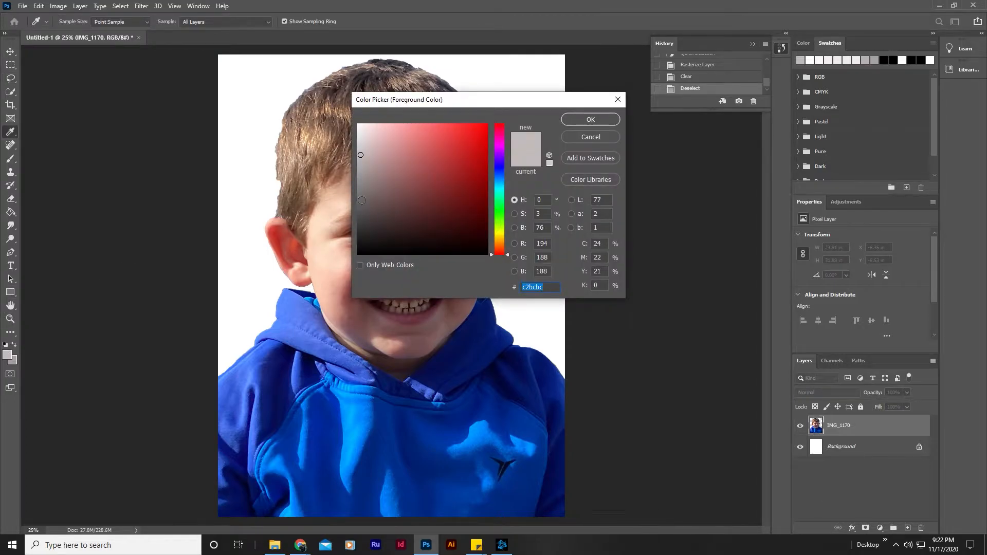
{"action": "left_click", "coordinate": [362, 200]}
{"action": "left_click", "coordinate": [594, 120]}
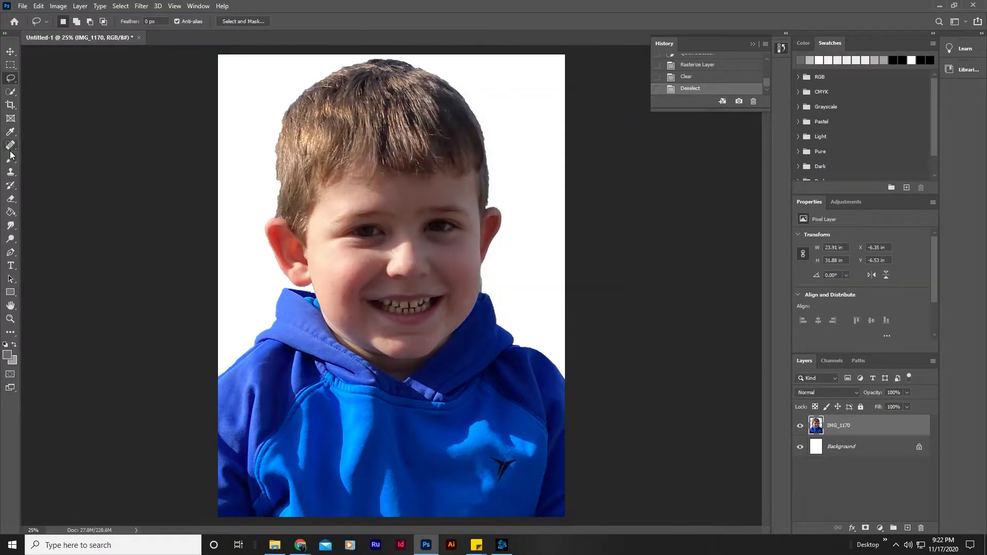
{"action": "left_click", "coordinate": [11, 213]}
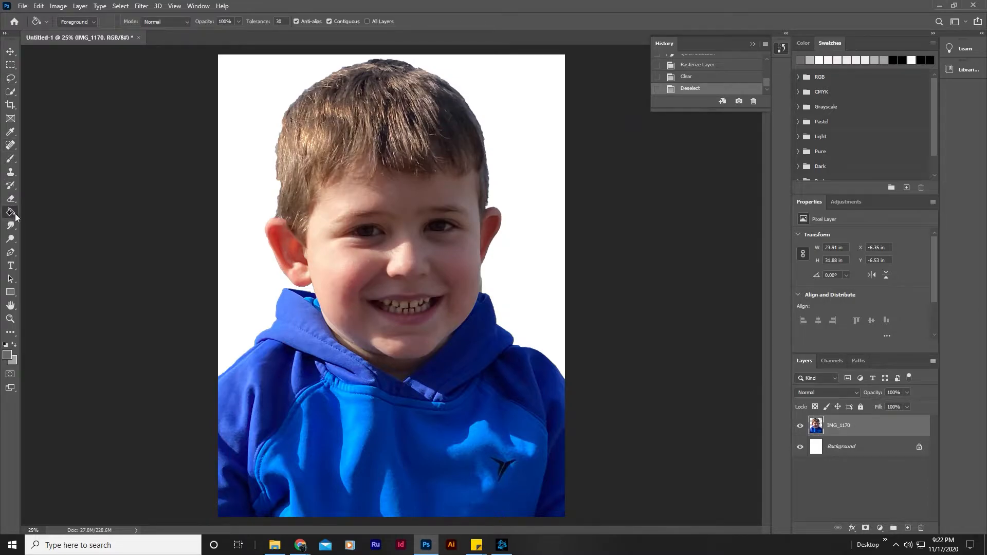
{"action": "right_click", "coordinate": [16, 215]}
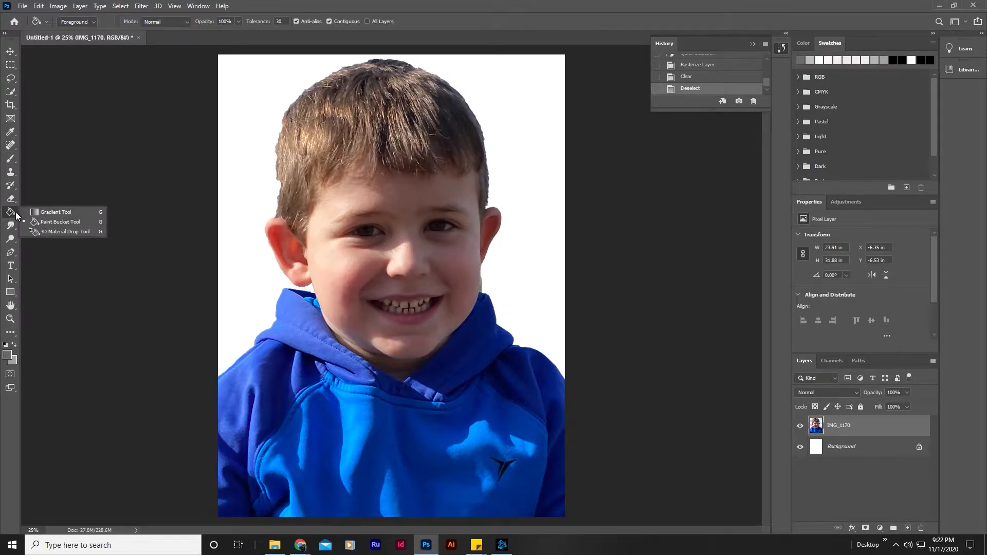
{"action": "left_click", "coordinate": [56, 223]}
{"action": "left_click", "coordinate": [244, 231]}
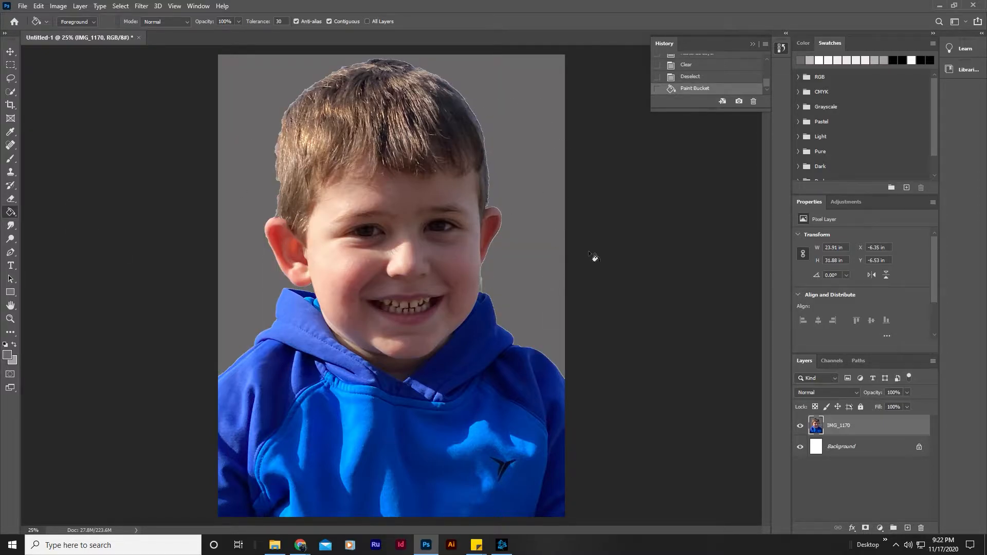
Revert the document's history to the Place Linked Smart Object state, collapse the history list and deselect the portrait layer.
{"action": "left_click", "coordinate": [10, 51]}
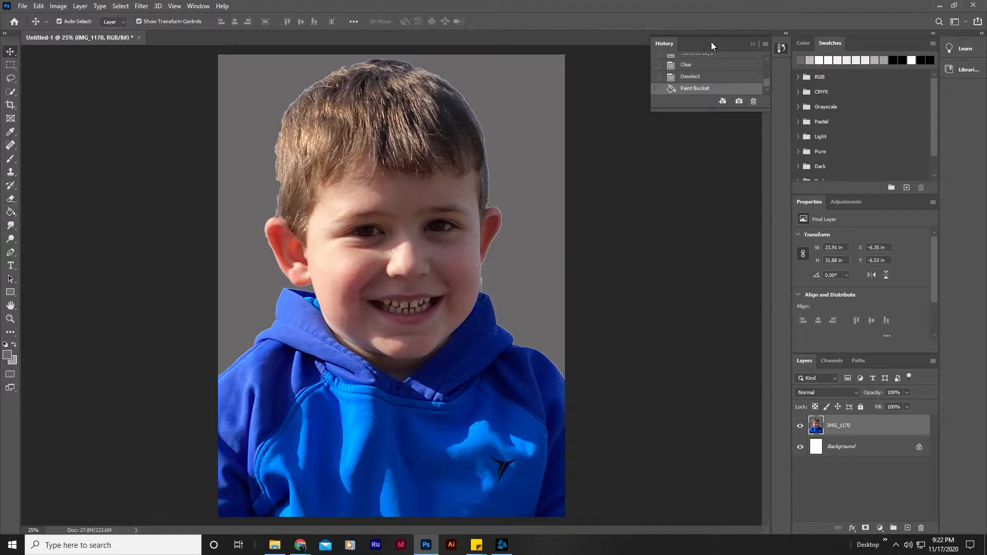
{"action": "left_click", "coordinate": [781, 49]}
{"action": "left_click", "coordinate": [781, 49]}
{"action": "scroll", "coordinate": [719, 74], "scroll_direction": "up", "scroll_amount": 5}
{"action": "left_click", "coordinate": [712, 81]}
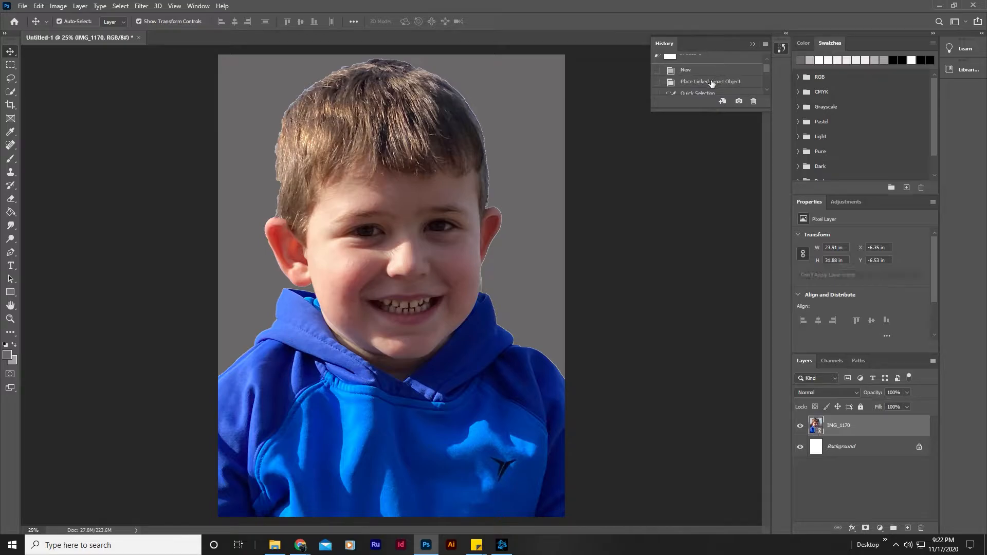
{"action": "left_click", "coordinate": [752, 44]}
{"action": "left_click", "coordinate": [626, 159]}
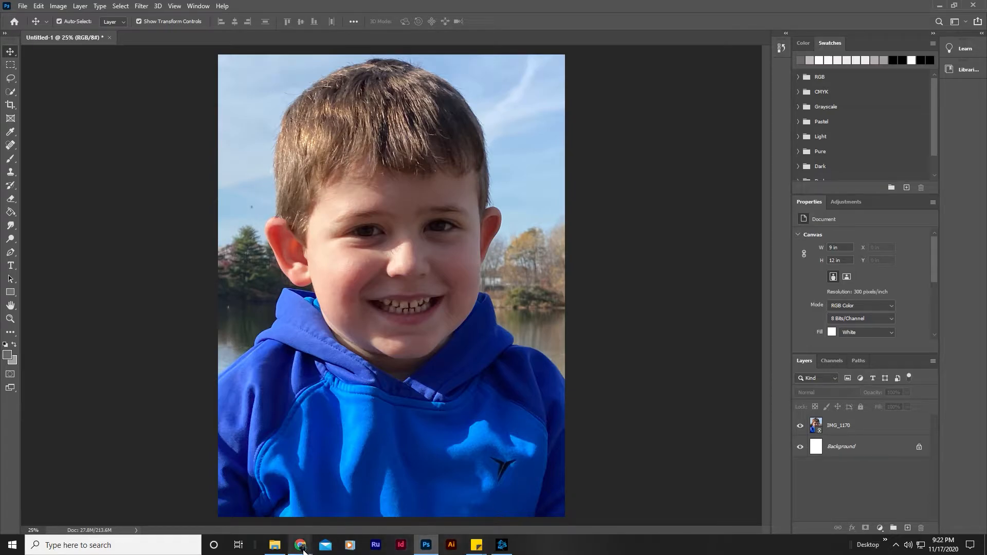
Return to the Tutorial #6 Text Portrait document in Chrome and review instructions 3 to 6.
{"action": "mouse_move", "coordinate": [300, 545]}
{"action": "left_click", "coordinate": [316, 492]}
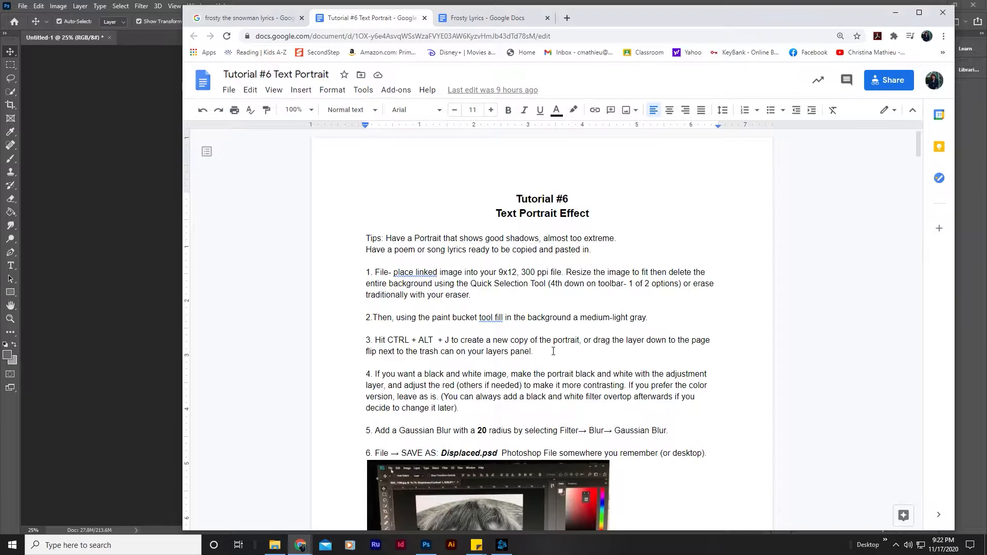
{"action": "scroll", "coordinate": [548, 243], "scroll_direction": "down", "scroll_amount": 2}
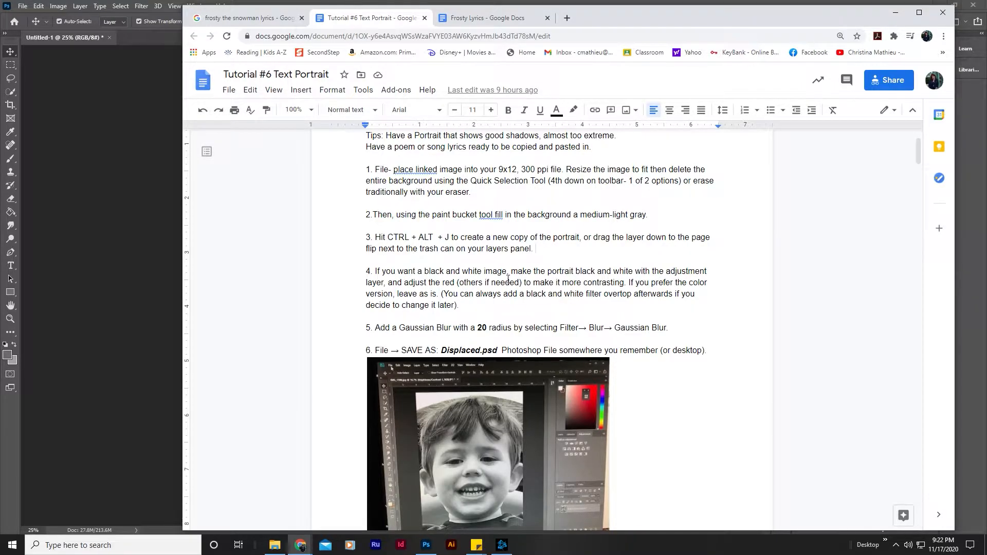
Look through the remaining tutorial pages to the finished text portrait examples, then return to instructions 1 to 6.
{"action": "scroll", "coordinate": [503, 273], "scroll_direction": "down", "scroll_amount": 20}
{"action": "scroll", "coordinate": [542, 308], "scroll_direction": "down", "scroll_amount": 20}
{"action": "scroll", "coordinate": [540, 310], "scroll_direction": "down", "scroll_amount": 20}
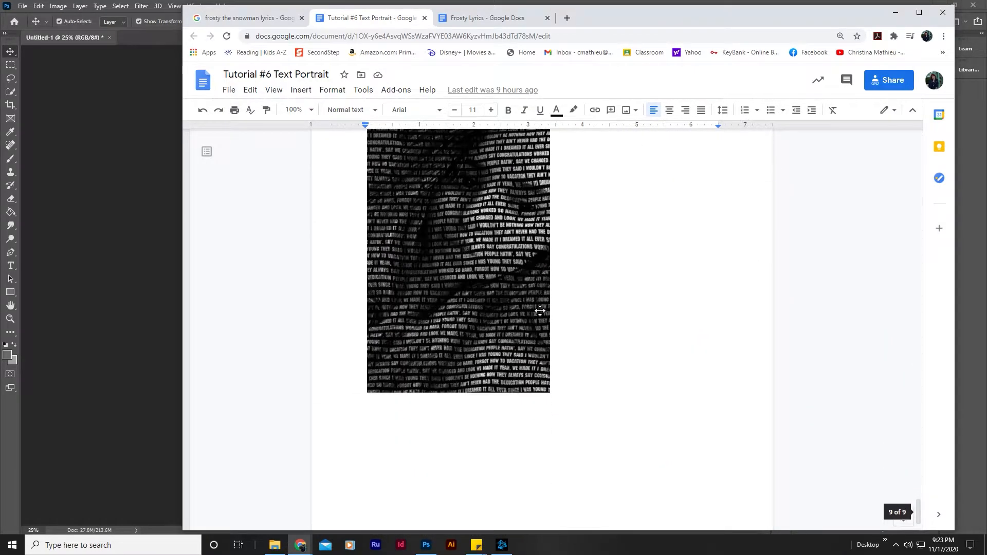
{"action": "scroll", "coordinate": [463, 288], "scroll_direction": "up", "scroll_amount": 3}
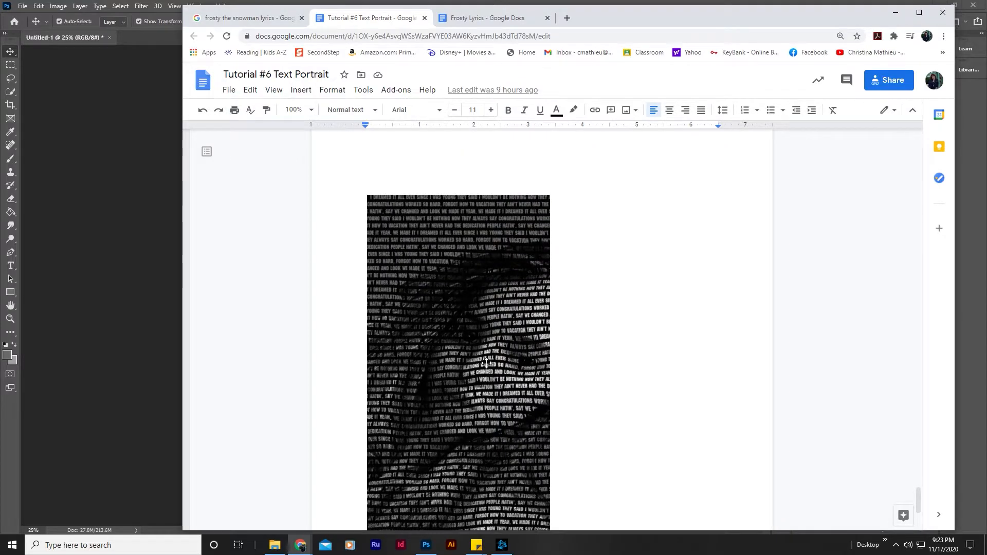
{"action": "scroll", "coordinate": [487, 363], "scroll_direction": "up", "scroll_amount": 9}
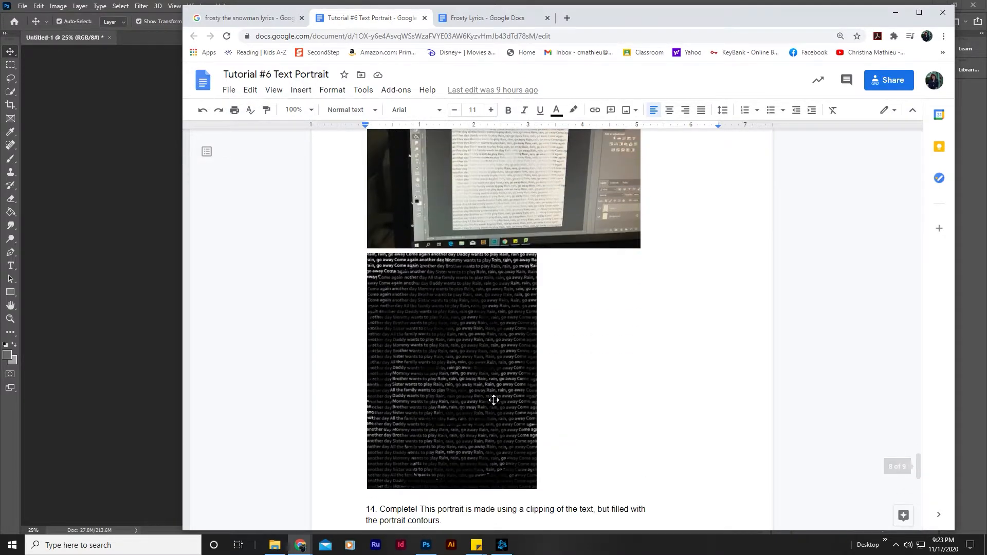
{"action": "left_click_drag", "start_coordinate": [920, 462], "coordinate": [920, 150]}
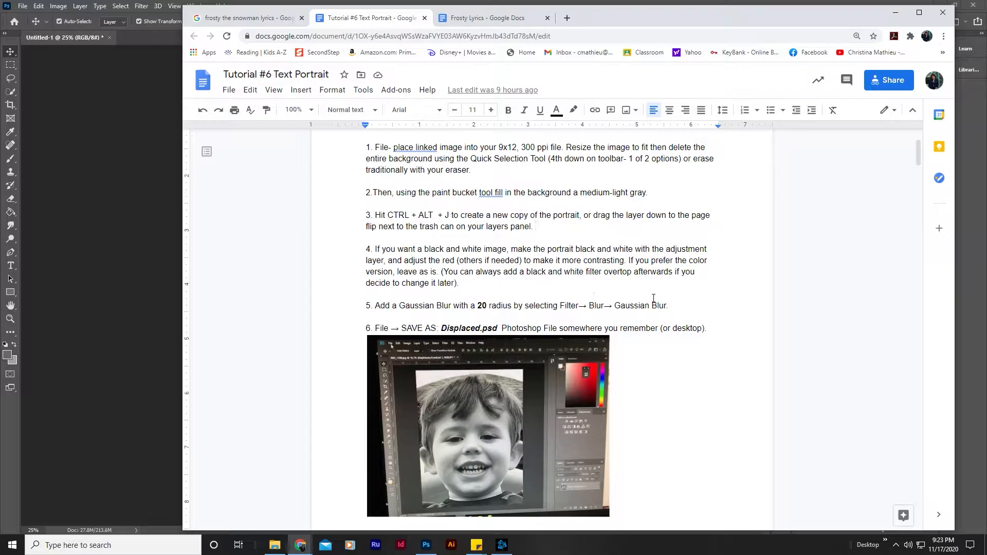
Switch to Photoshop and apply a Gaussian Blur with a 20-pixel radius to the IMG_1170 portrait layer.
{"action": "left_click", "coordinate": [89, 114]}
{"action": "left_click", "coordinate": [142, 7]}
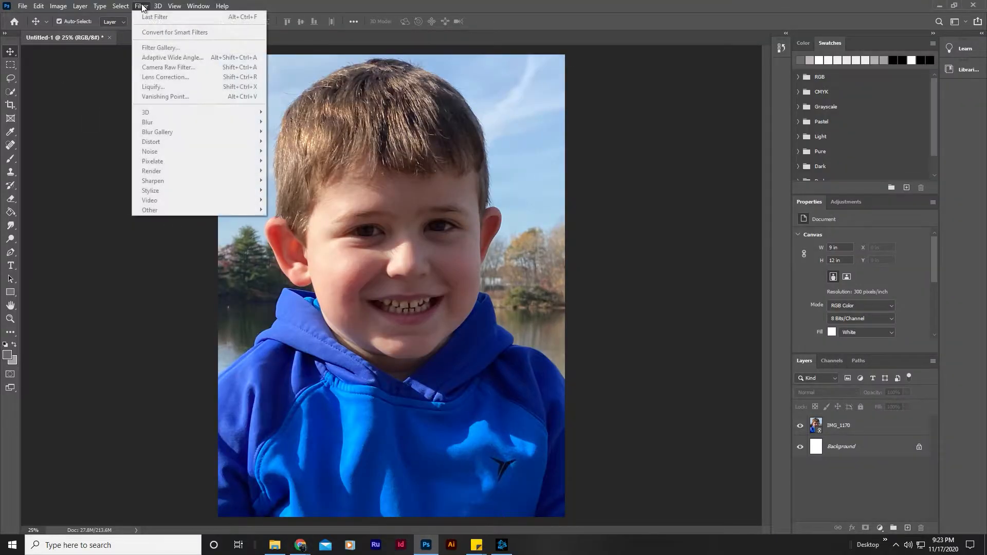
{"action": "left_click", "coordinate": [324, 166]}
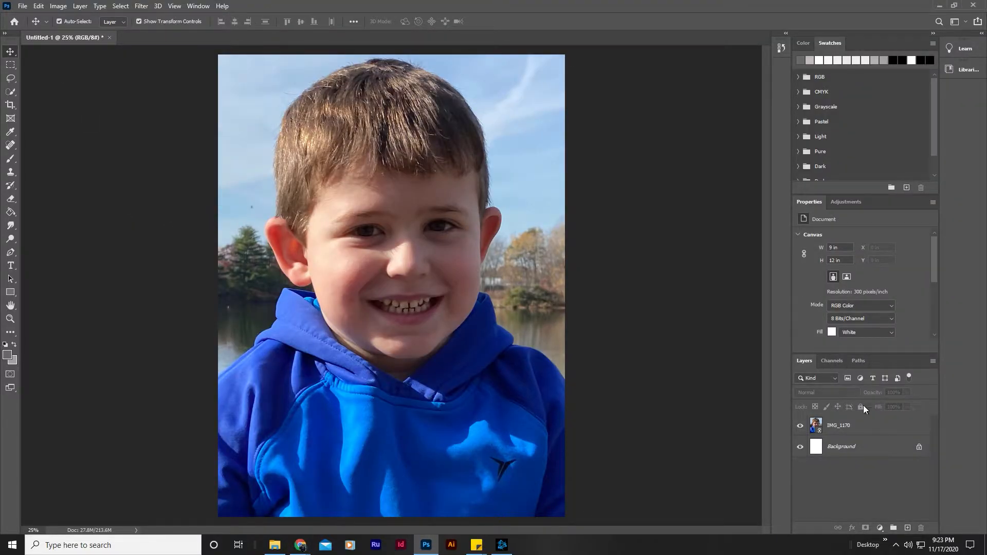
{"action": "left_click", "coordinate": [844, 428]}
{"action": "left_click", "coordinate": [142, 7]}
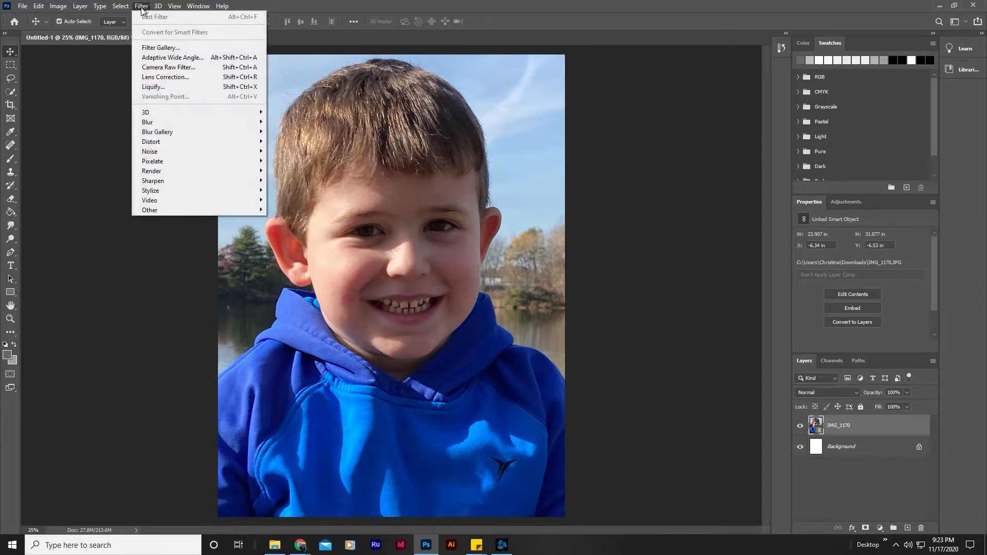
{"action": "mouse_move", "coordinate": [154, 121]}
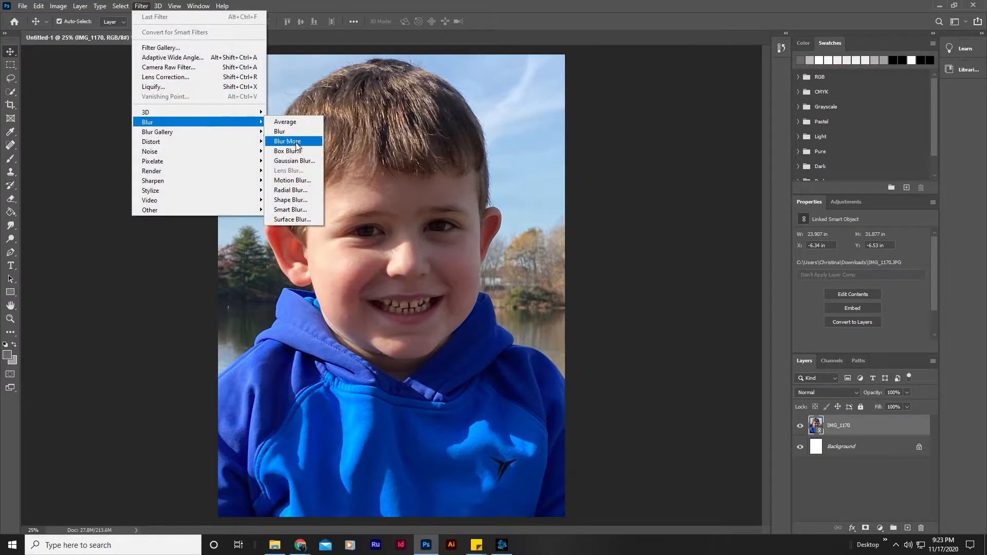
{"action": "left_click", "coordinate": [295, 161]}
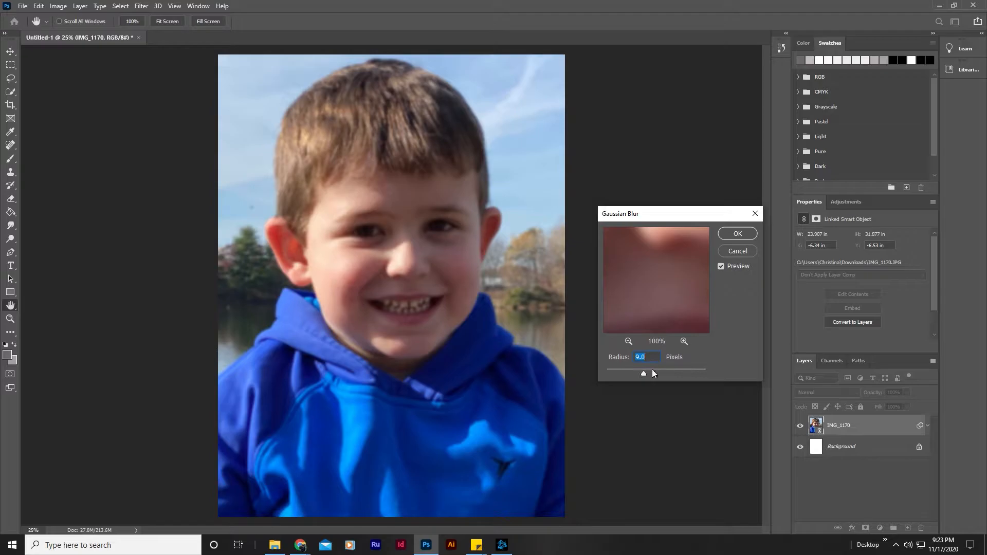
{"action": "type", "text": "20"}
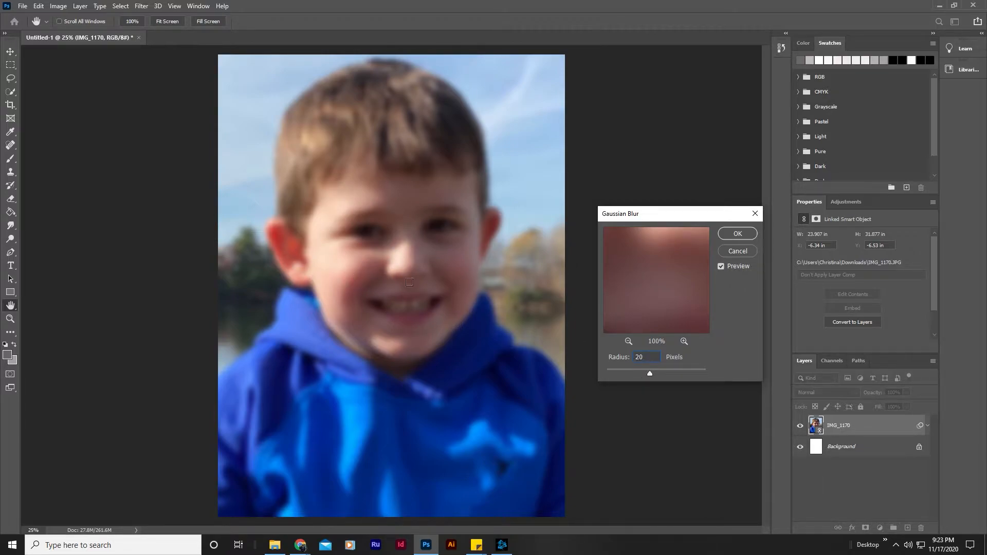
{"action": "left_click", "coordinate": [733, 233]}
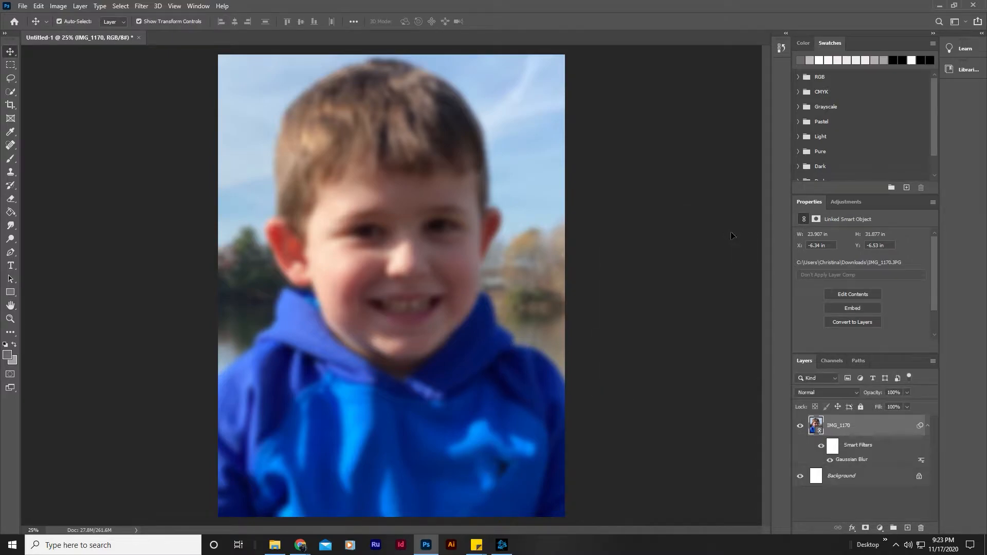
Check instruction 6 of the Tutorial #6 Text Portrait document in Chrome and return to Photoshop.
{"action": "mouse_move", "coordinate": [300, 544]}
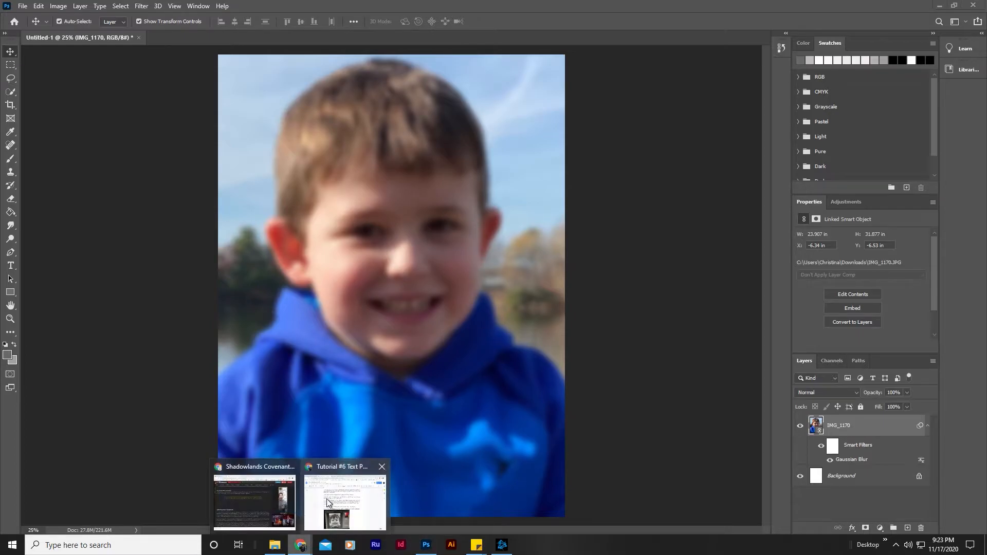
{"action": "left_click", "coordinate": [328, 507]}
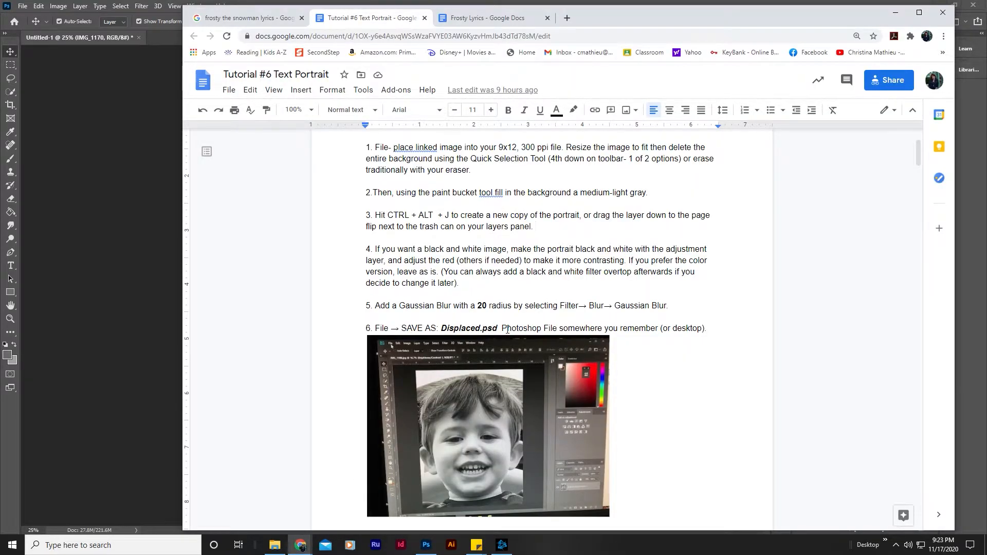
{"action": "left_click", "coordinate": [125, 217]}
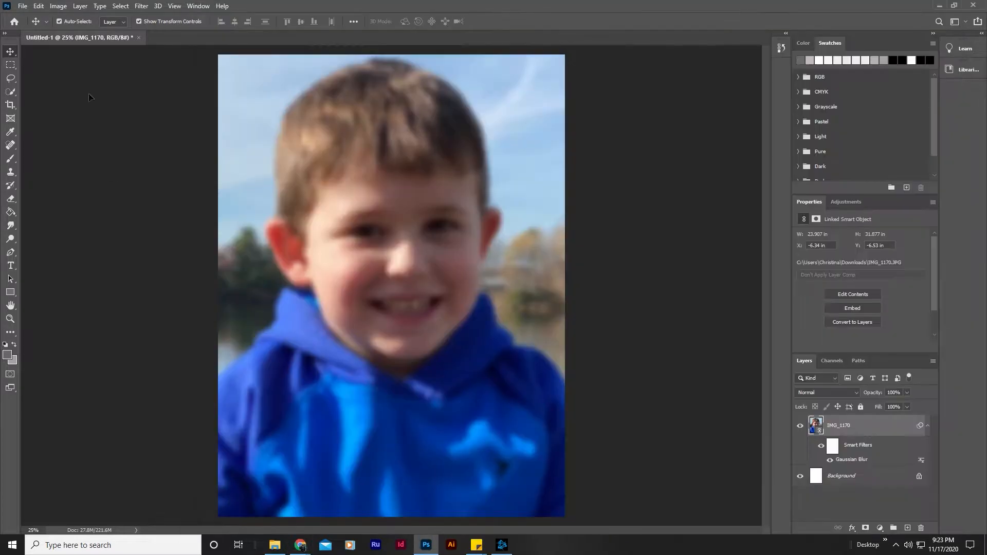
Save the blurred portrait in the Desktop folder as a Photoshop file named Displaced.
{"action": "left_click", "coordinate": [23, 6]}
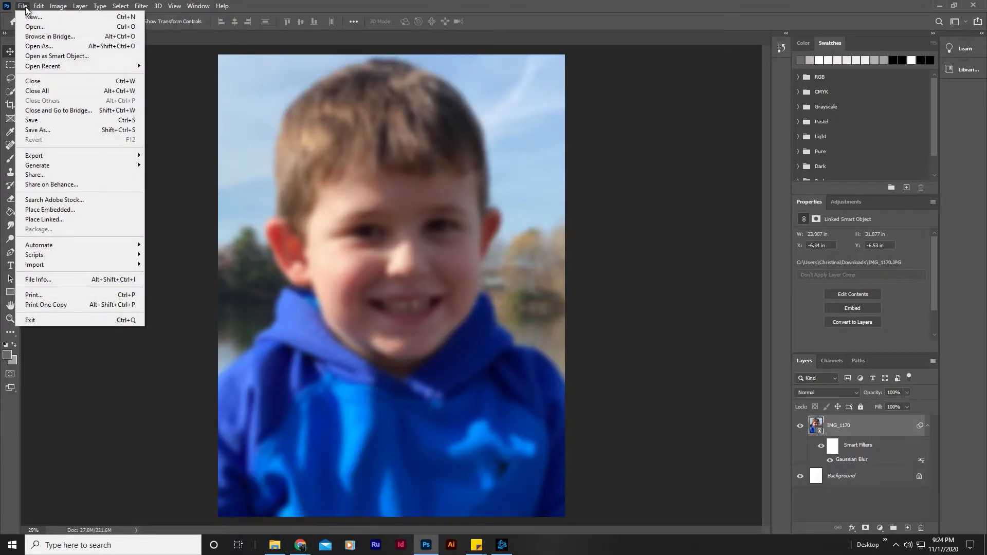
{"action": "left_click", "coordinate": [44, 129]}
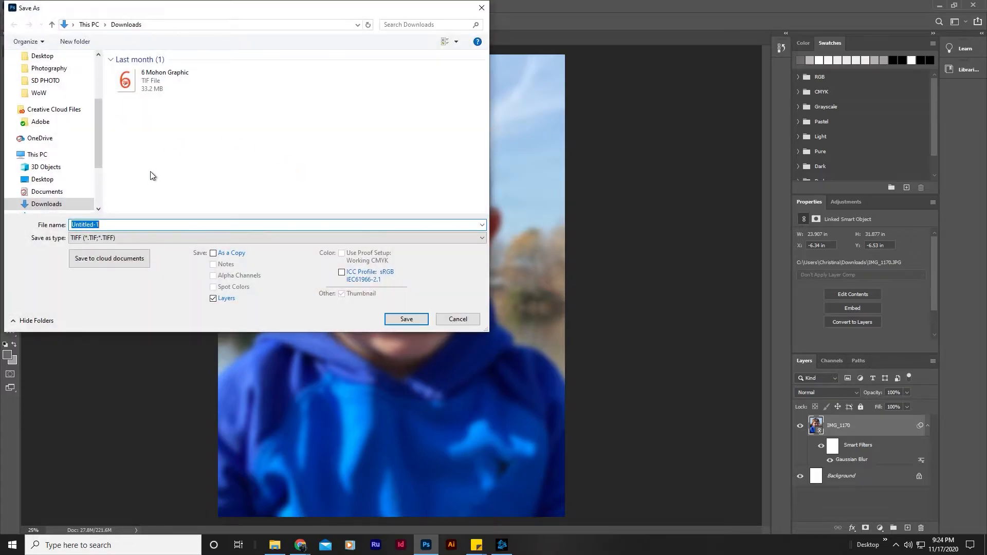
{"action": "left_click", "coordinate": [45, 56]}
{"action": "left_click", "coordinate": [123, 226]}
{"action": "double_click", "coordinate": [123, 225]}
{"action": "type", "text": "Di"}
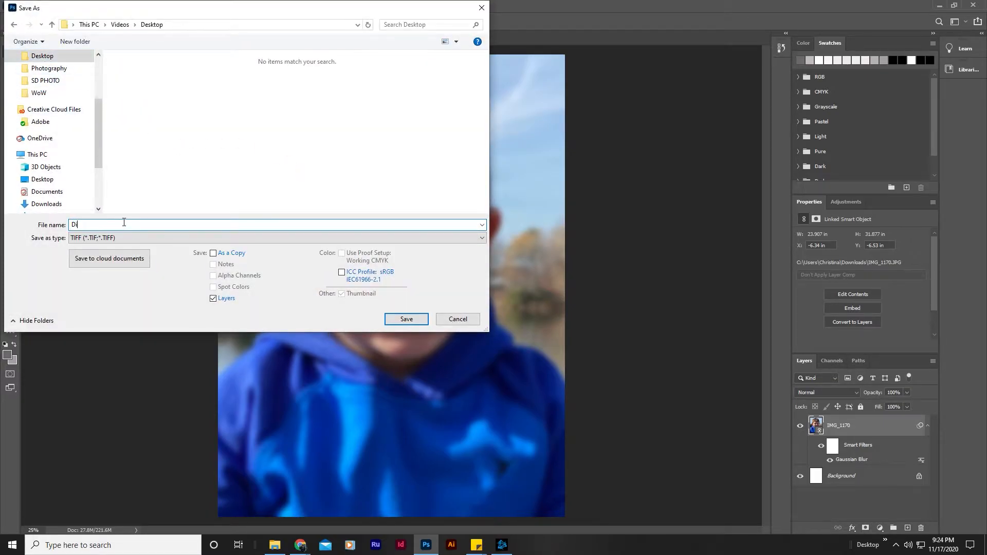
{"action": "type", "text": "splaced"}
{"action": "left_click", "coordinate": [108, 238]}
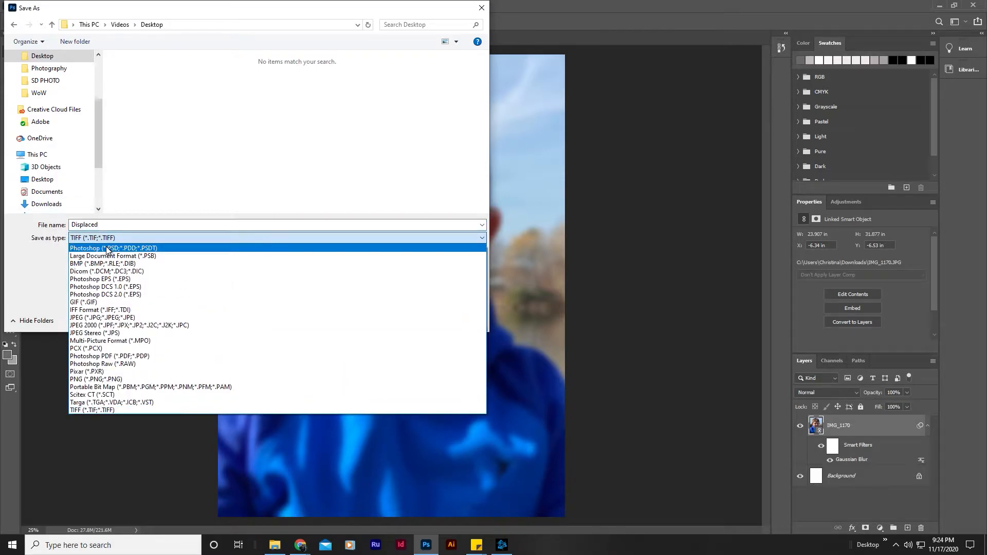
{"action": "left_click", "coordinate": [108, 248]}
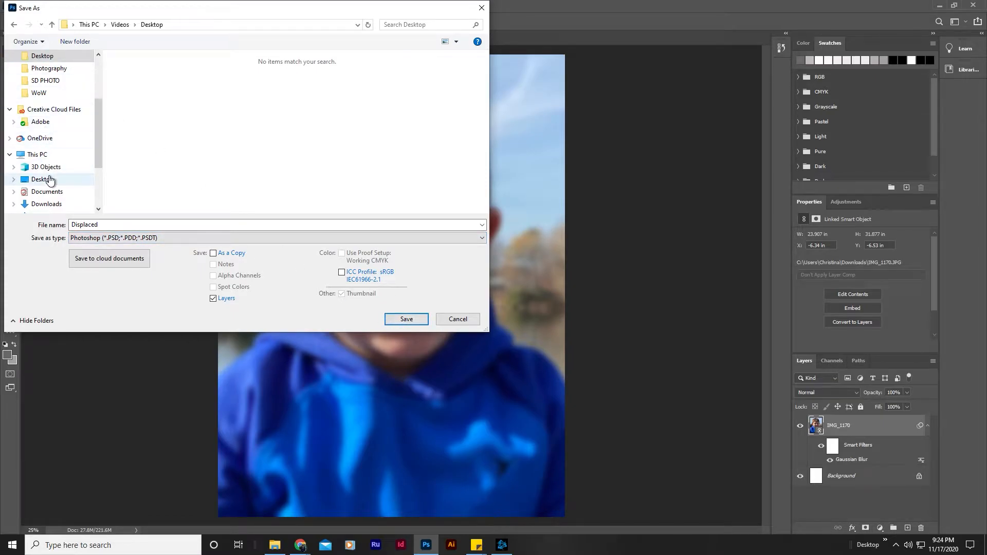
{"action": "left_click", "coordinate": [406, 319]}
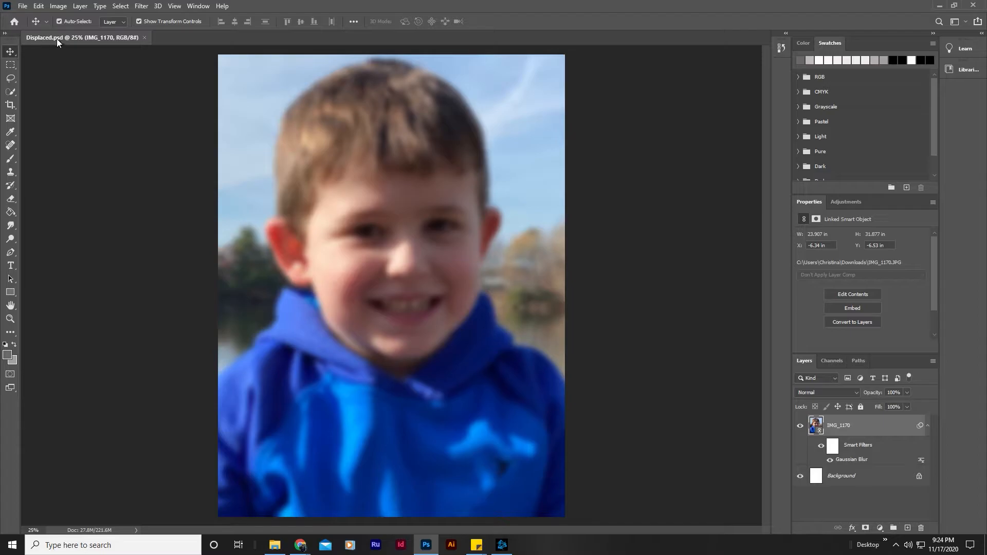
Revert the document's history to the Place Linked Smart Object state and deselect the portrait layer.
{"action": "left_click", "coordinate": [782, 48]}
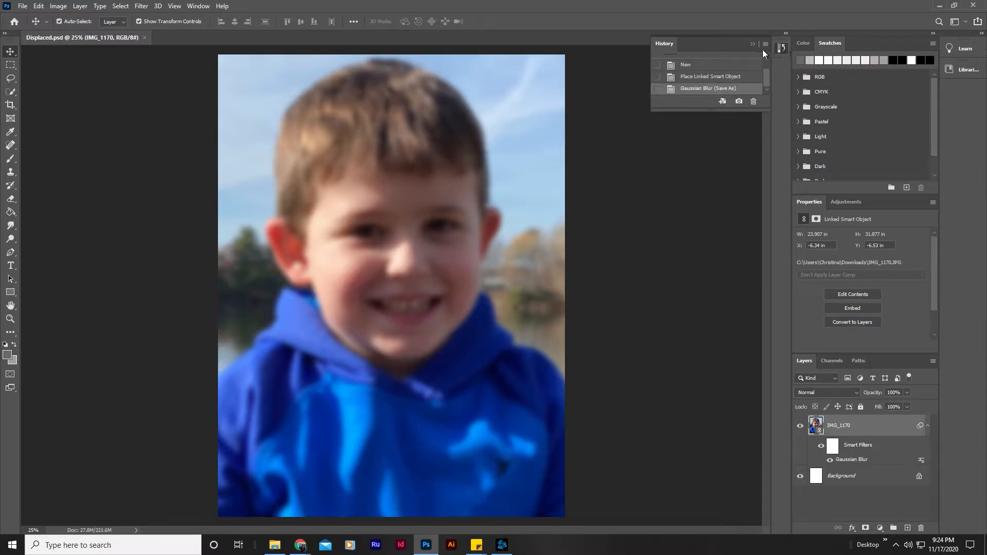
{"action": "left_click", "coordinate": [726, 77]}
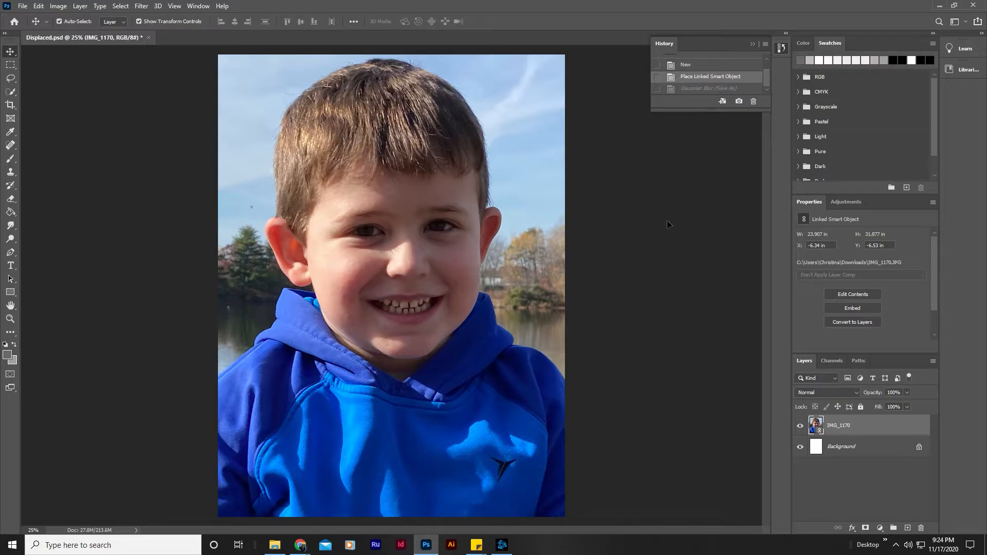
{"action": "left_click", "coordinate": [654, 165]}
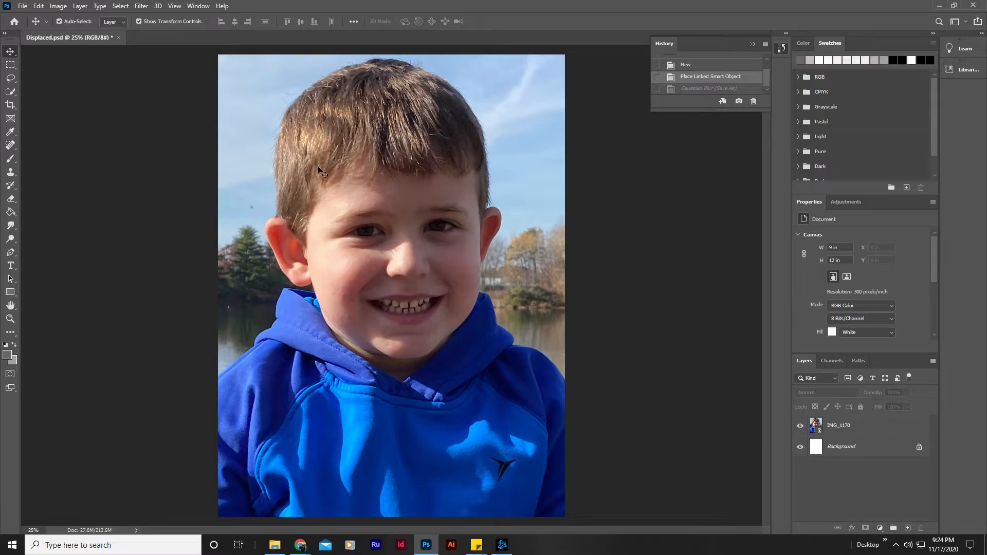
Save the unblurred document in the same folder as a separate Photoshop file named Text Portrait.
{"action": "left_click", "coordinate": [23, 6]}
{"action": "left_click", "coordinate": [39, 129]}
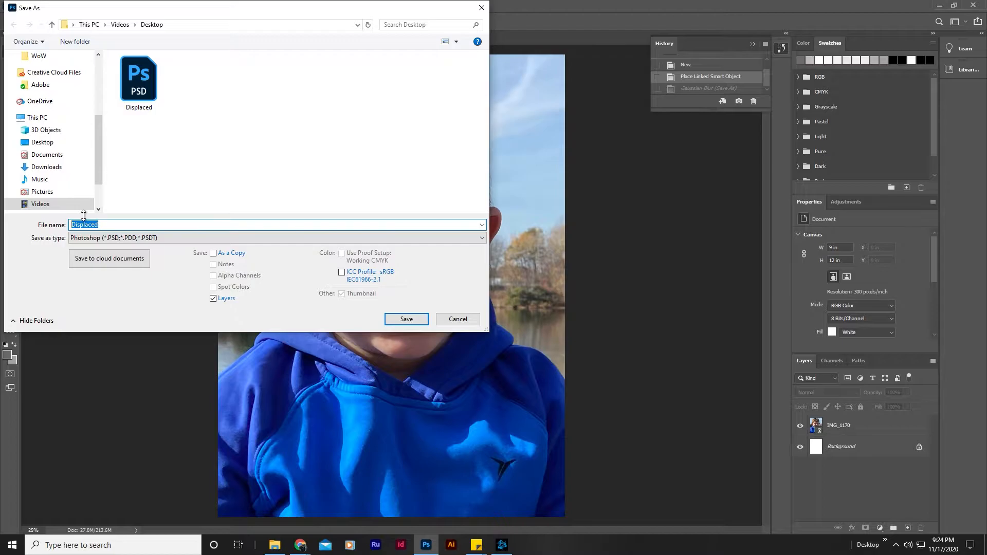
{"action": "type", "text": "Text Portrait"}
{"action": "left_click", "coordinate": [424, 320]}
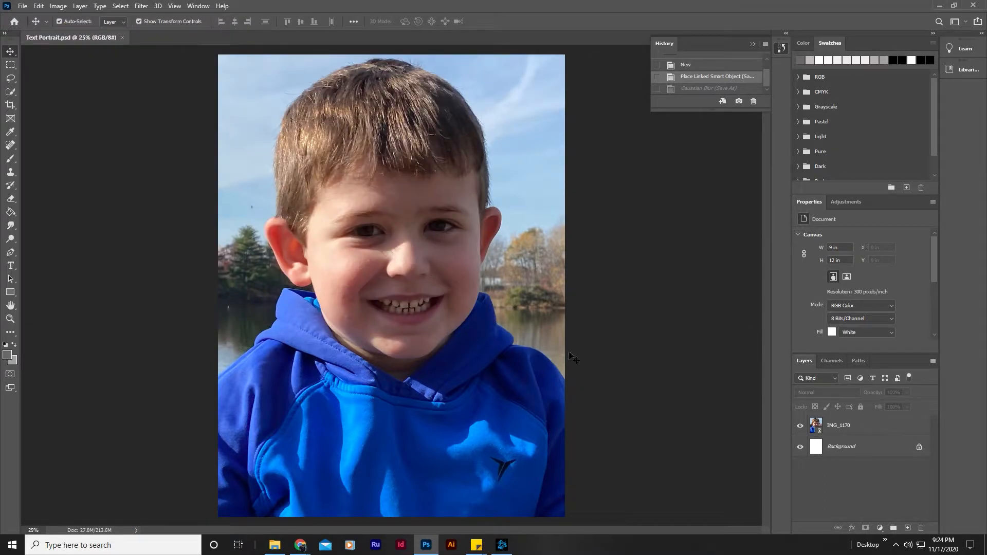
Check instruction 3 of the tutorial document in Chrome and duplicate the IMG_1170 portrait layer in Photoshop.
{"action": "left_click", "coordinate": [846, 428]}
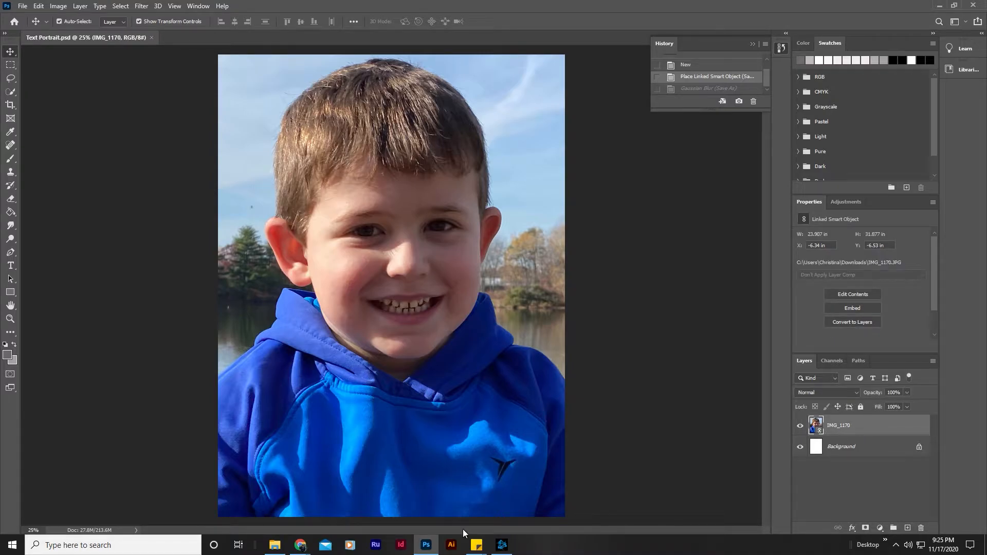
{"action": "mouse_move", "coordinate": [306, 535]}
{"action": "left_click", "coordinate": [318, 519]}
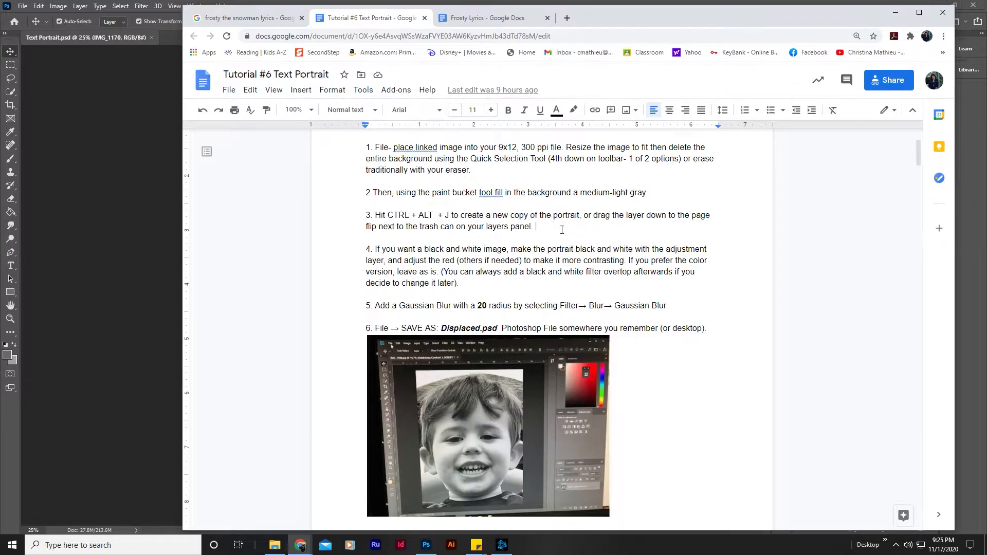
{"action": "left_click", "coordinate": [144, 228]}
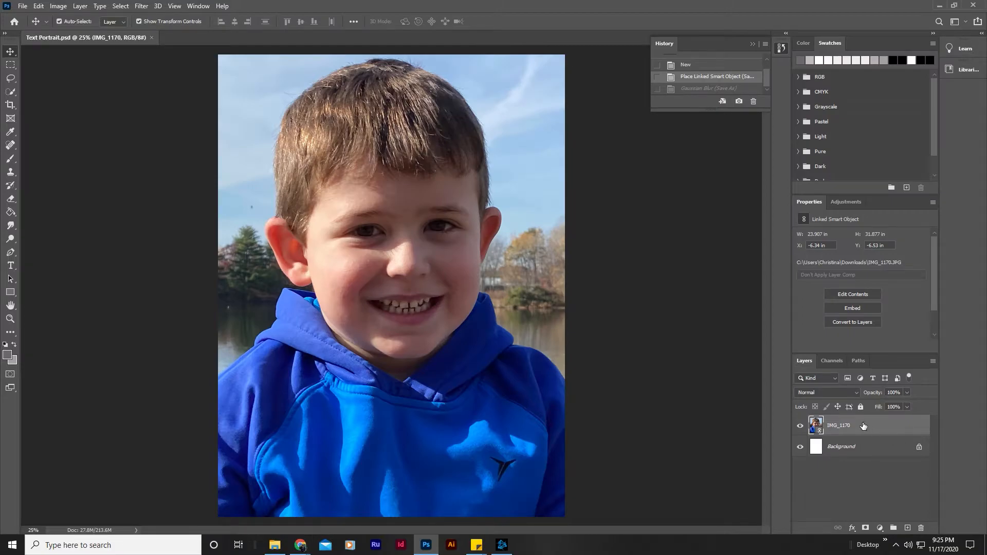
{"action": "left_click_drag", "start_coordinate": [839, 427], "coordinate": [908, 529]}
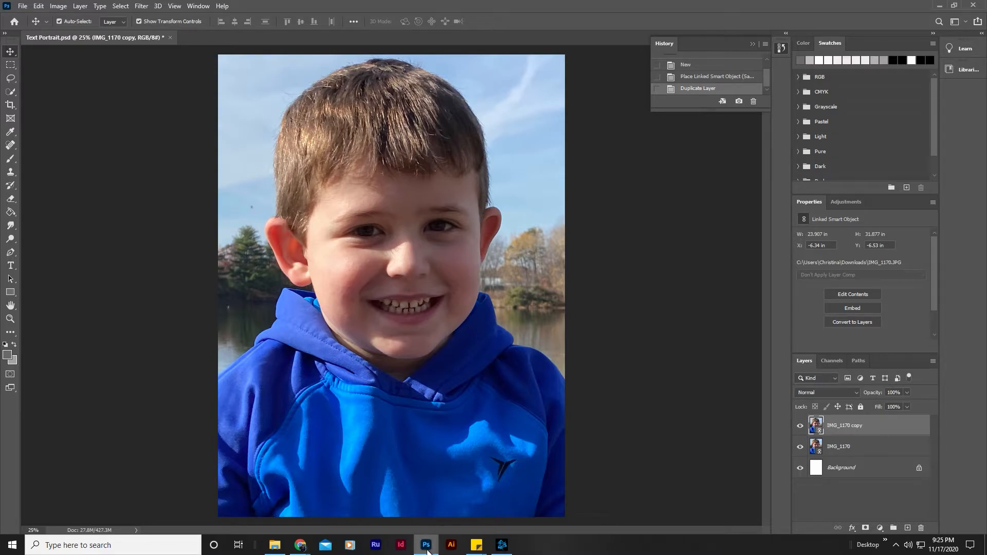
Return to the tutorial document in Chrome and review instructions 7 to 9.
{"action": "mouse_move", "coordinate": [300, 546]}
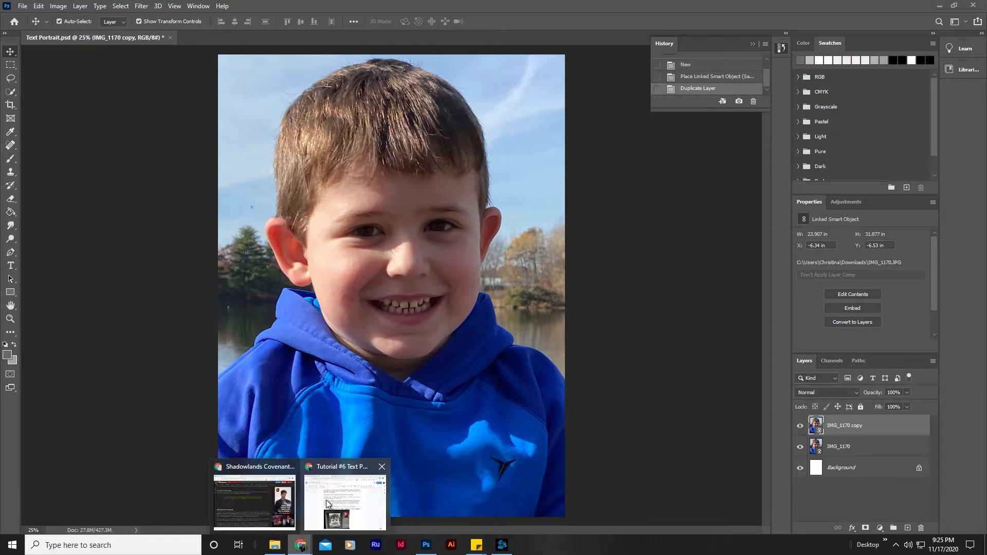
{"action": "left_click", "coordinate": [327, 504]}
{"action": "scroll", "coordinate": [448, 300], "scroll_direction": "down", "scroll_amount": 6}
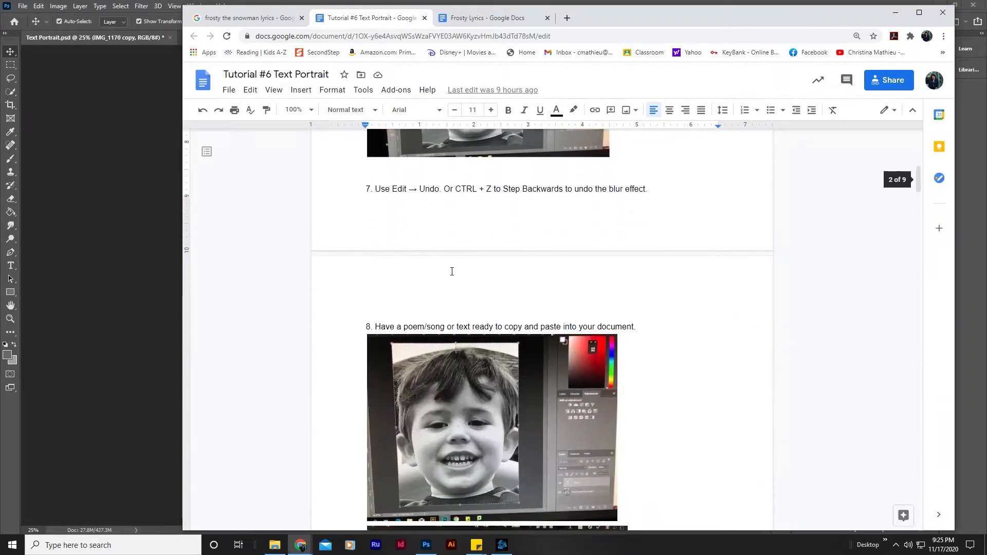
{"action": "scroll", "coordinate": [448, 299], "scroll_direction": "down", "scroll_amount": 3}
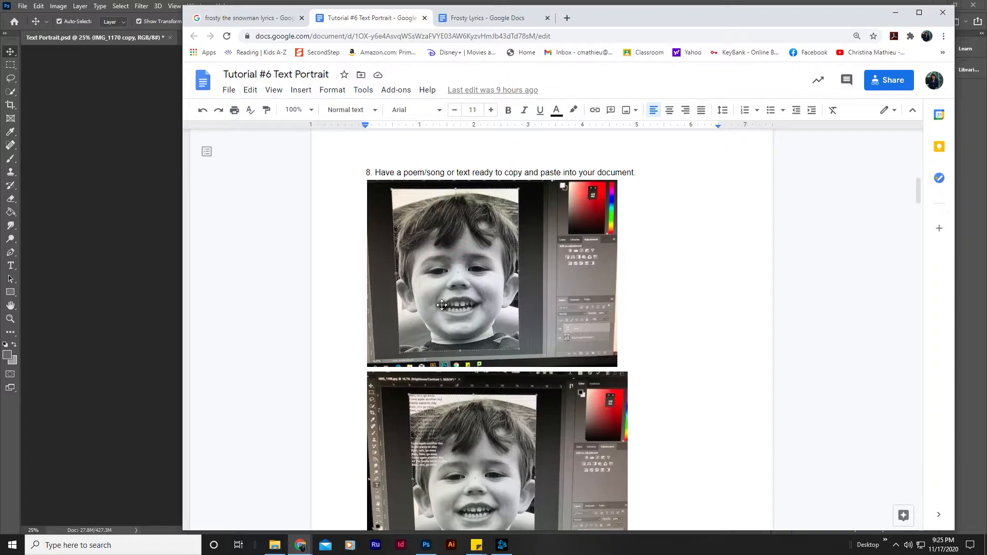
{"action": "scroll", "coordinate": [447, 259], "scroll_direction": "down", "scroll_amount": 3}
{"action": "scroll", "coordinate": [480, 341], "scroll_direction": "down", "scroll_amount": 3}
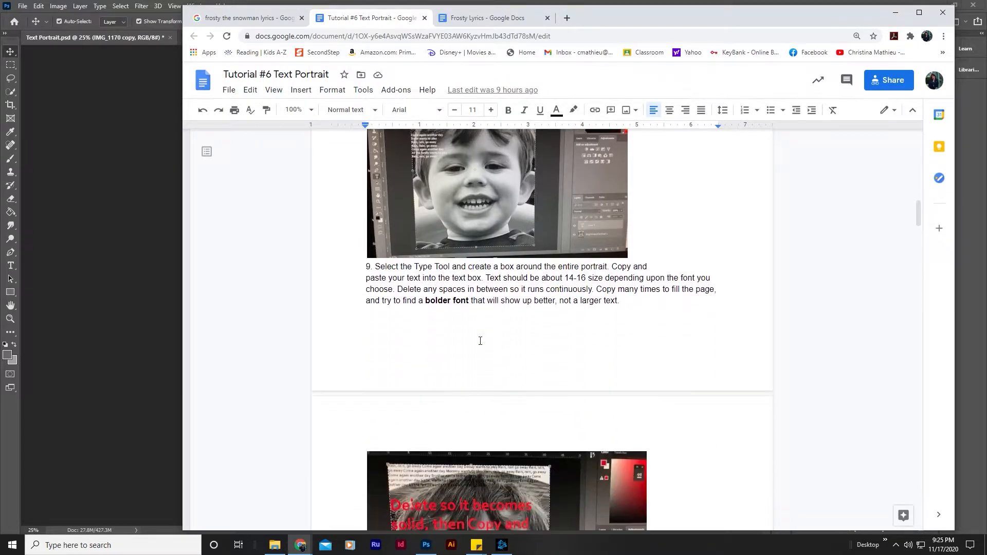
Switch to Photoshop and create a paragraph text box covering the entire portrait with the Type Tool.
{"action": "left_click", "coordinate": [100, 168]}
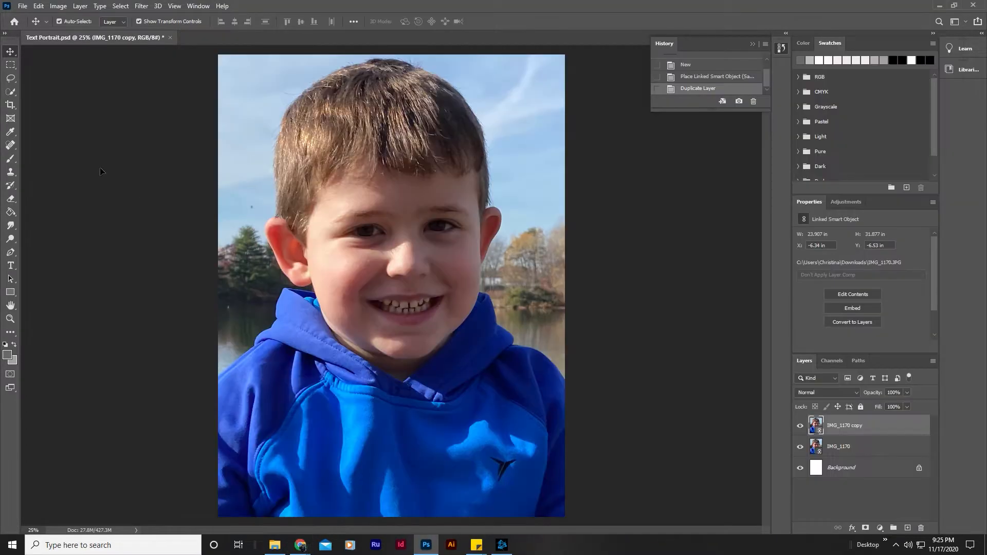
{"action": "left_click", "coordinate": [11, 265]}
{"action": "left_click_drag", "start_coordinate": [216, 52], "coordinate": [565, 517]}
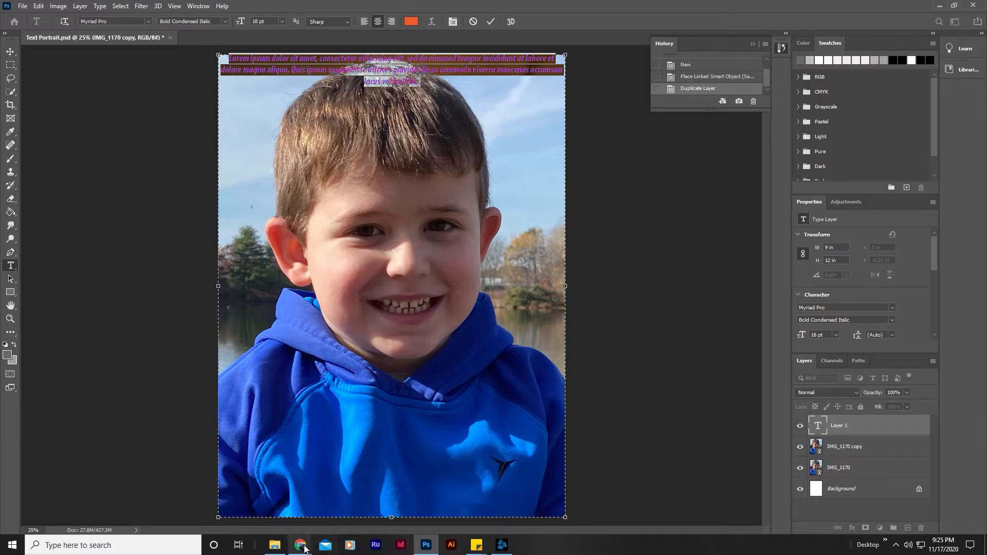
Open the Frosty Lyrics document in Chrome and select the repeated lyrics through to the end of the text.
{"action": "mouse_move", "coordinate": [308, 535]}
{"action": "left_click", "coordinate": [327, 513]}
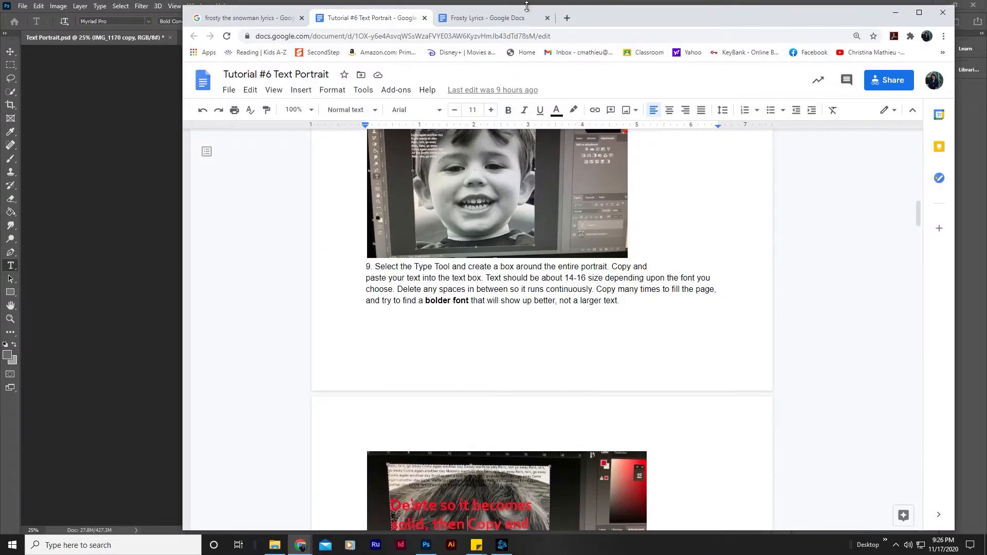
{"action": "left_click", "coordinate": [466, 17]}
{"action": "left_click_drag", "start_coordinate": [362, 195], "coordinate": [623, 373]}
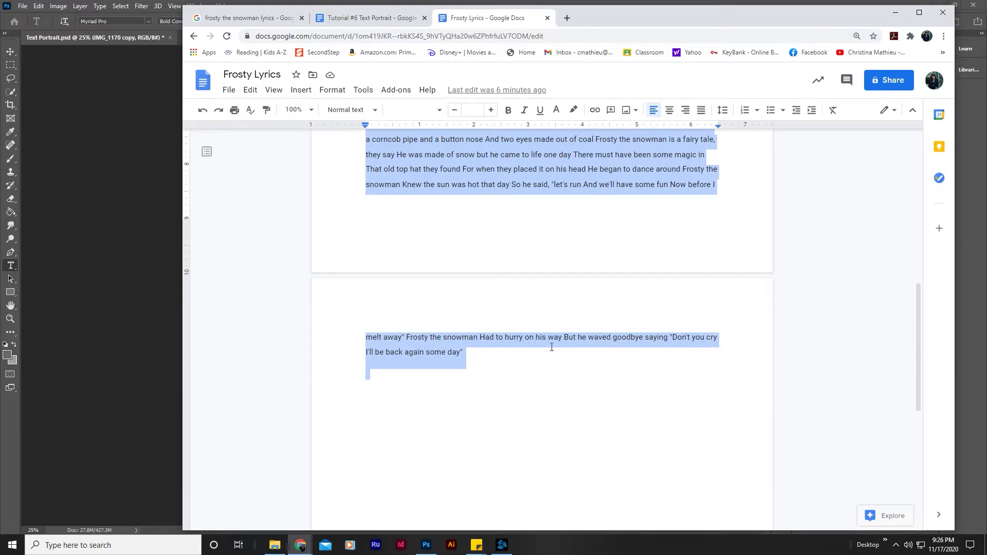
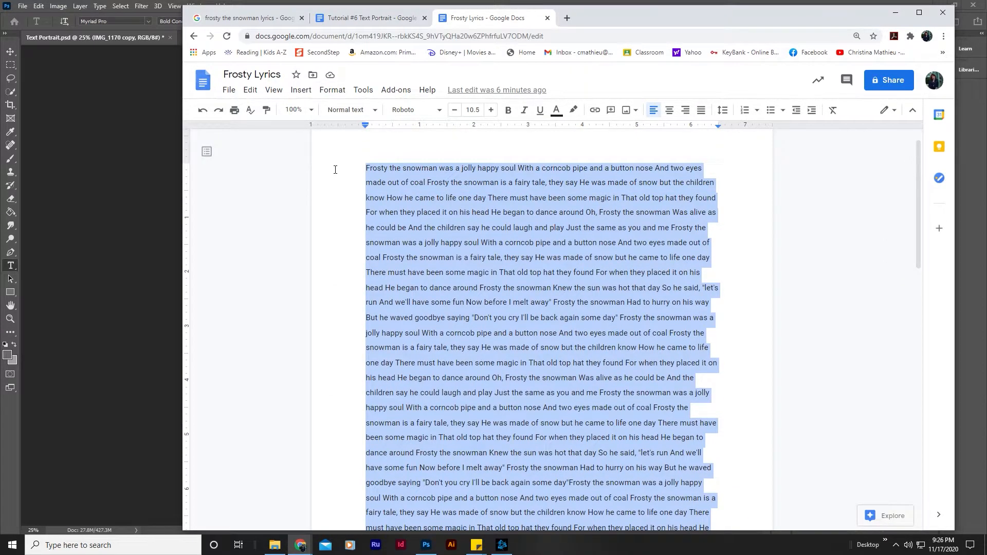
Switch back to Photoshop, to the open text box over the portrait.
{"action": "left_click", "coordinate": [144, 176]}
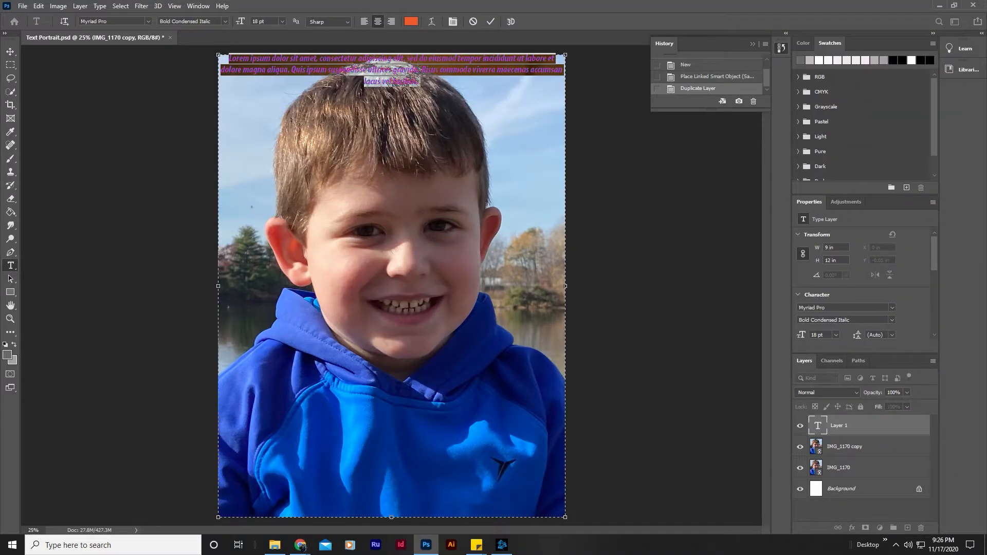
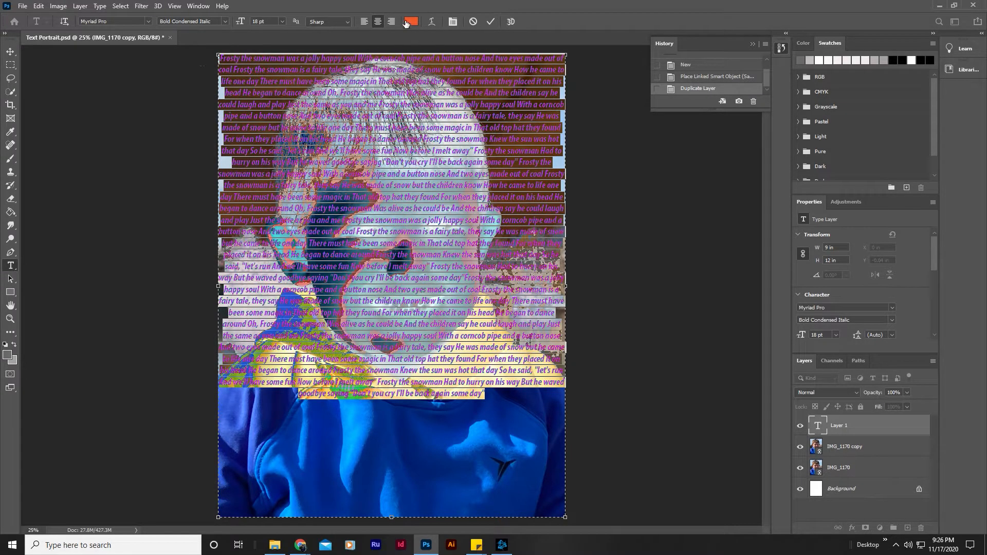
Recolour the selected lyrics near-black (#060200) and left-align them.
{"action": "left_click", "coordinate": [411, 21]}
{"action": "left_click", "coordinate": [484, 252]}
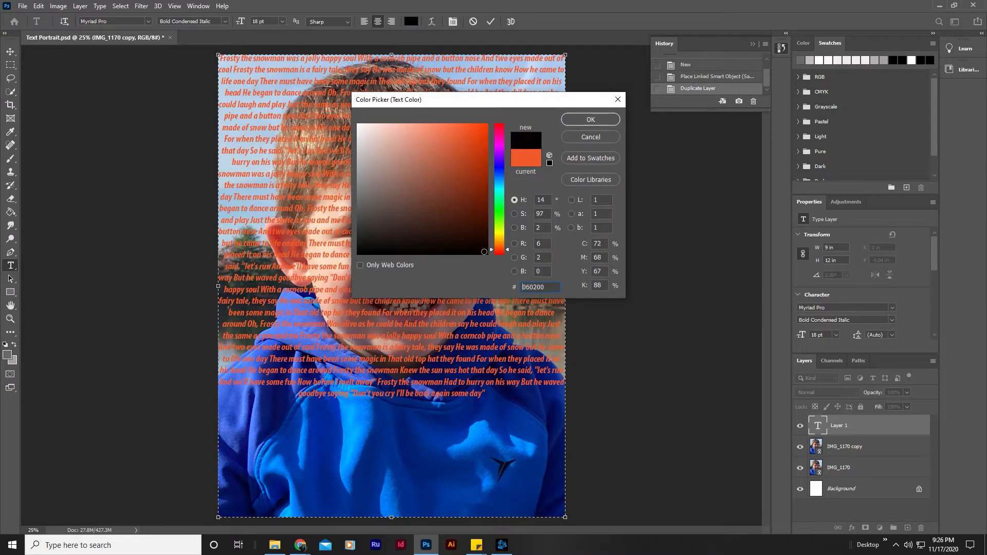
{"action": "left_click", "coordinate": [579, 121]}
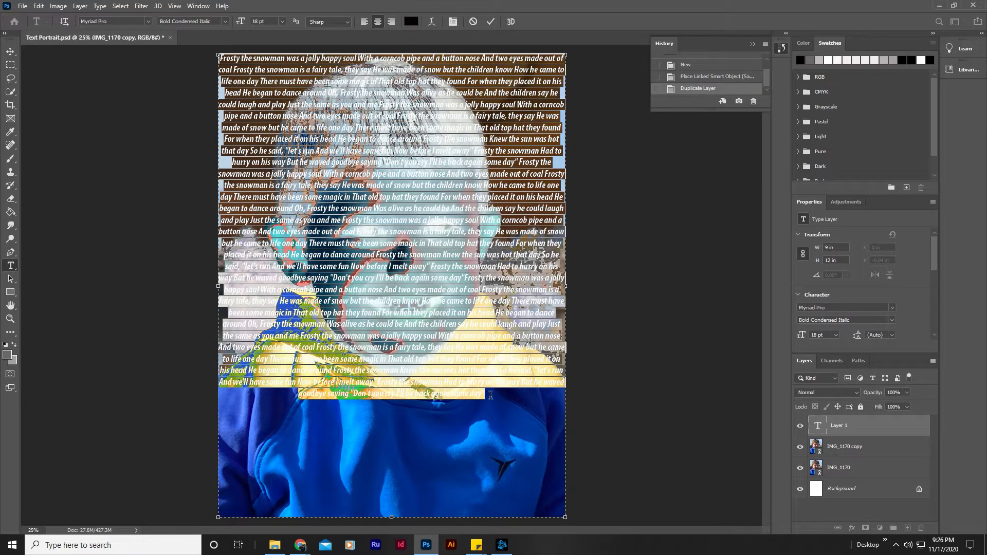
{"action": "left_click", "coordinate": [366, 21]}
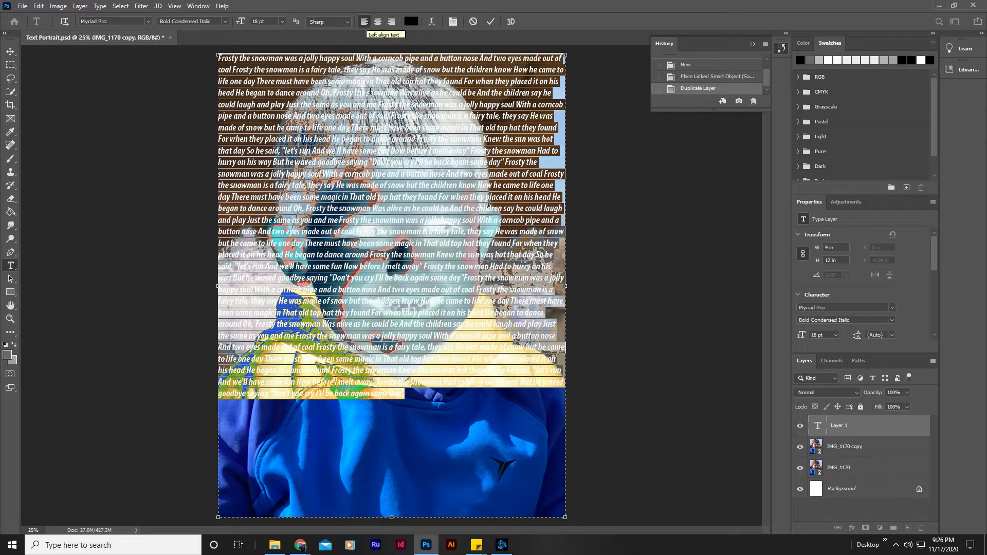
Paste the lyrics again at the end of the existing text to fill the rest of the text box.
{"action": "left_click", "coordinate": [410, 394]}
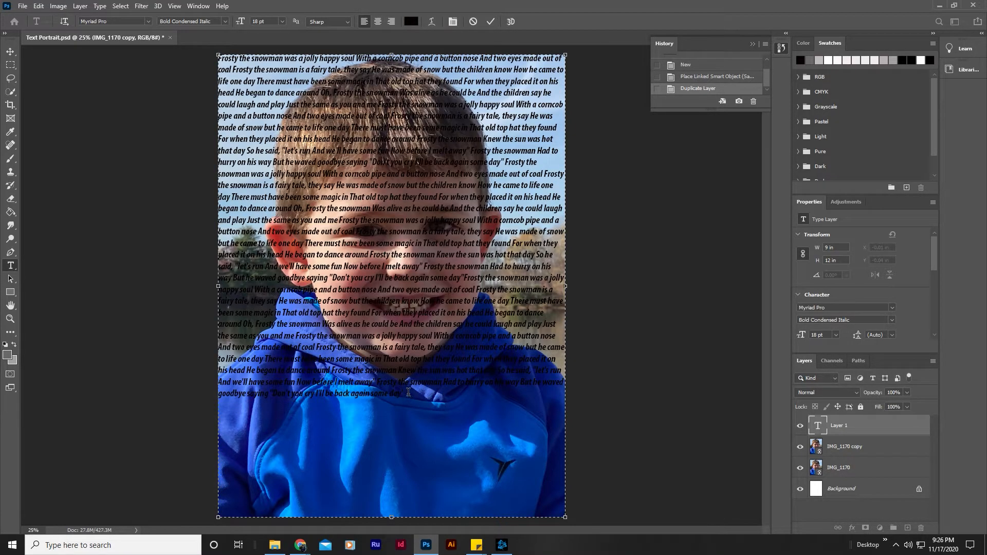
{"action": "key", "text": "ctrl+v"}
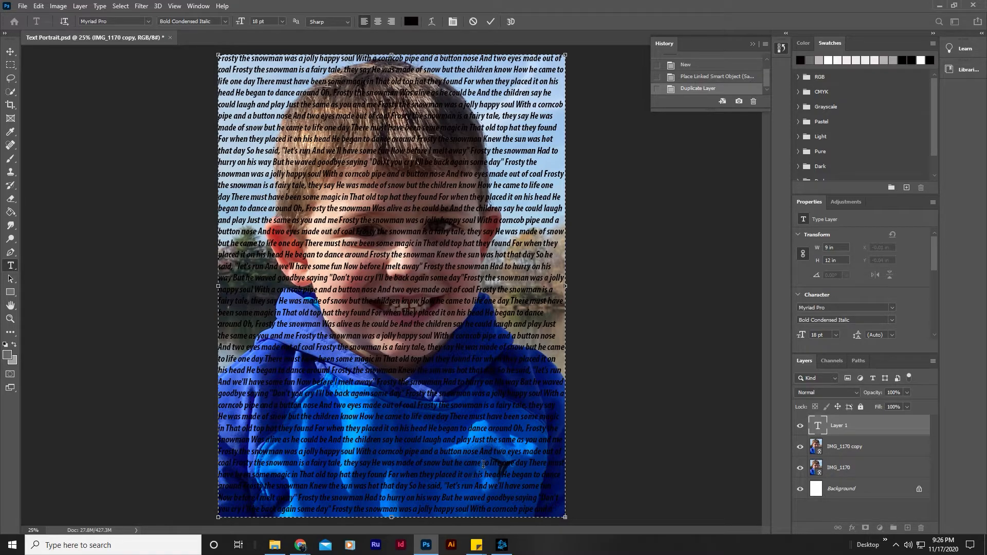
{"action": "triple_click", "coordinate": [351, 198]}
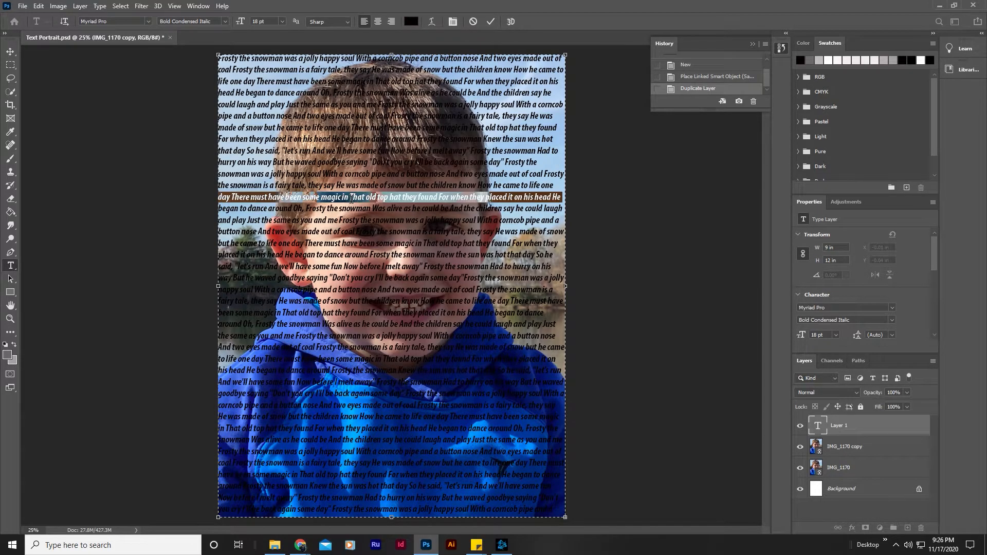
{"action": "key", "text": "ctrl+a"}
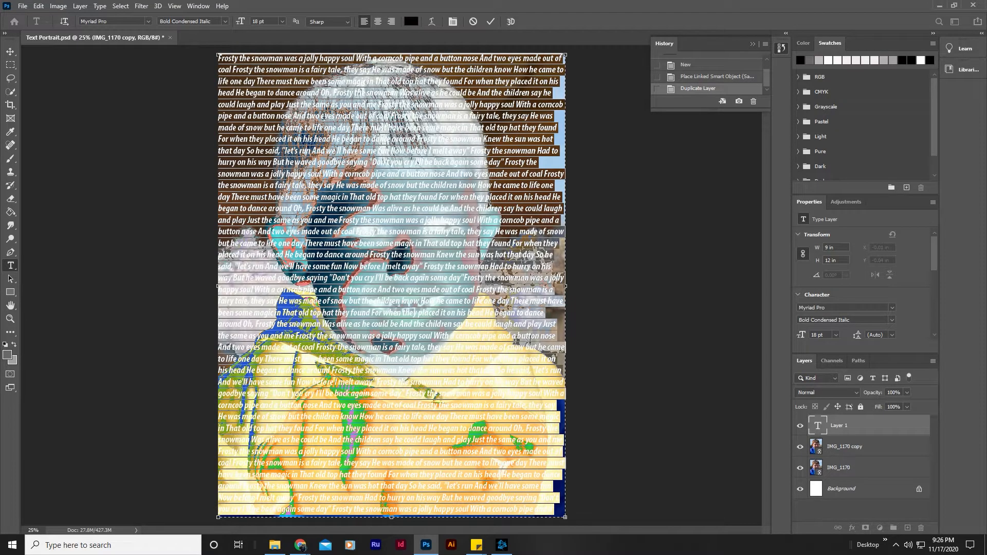
{"action": "left_click", "coordinate": [384, 394]}
{"action": "left_click_drag", "start_coordinate": [544, 508], "coordinate": [185, 43]}
Set all the lyrics in the text box in the Impact font at 14 pt.
{"action": "left_click", "coordinate": [345, 255]}
{"action": "double_click", "coordinate": [345, 253]}
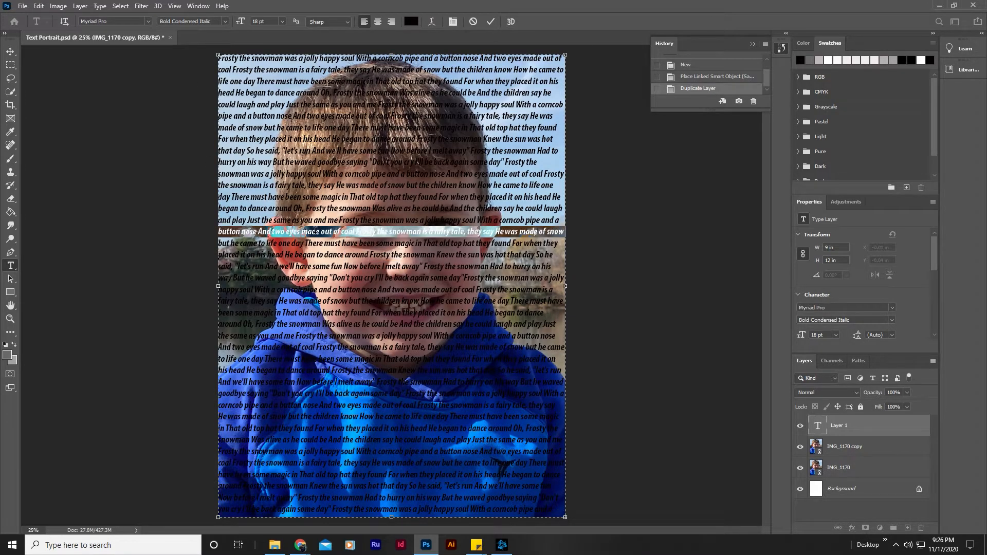
{"action": "key", "text": "ctrl+a"}
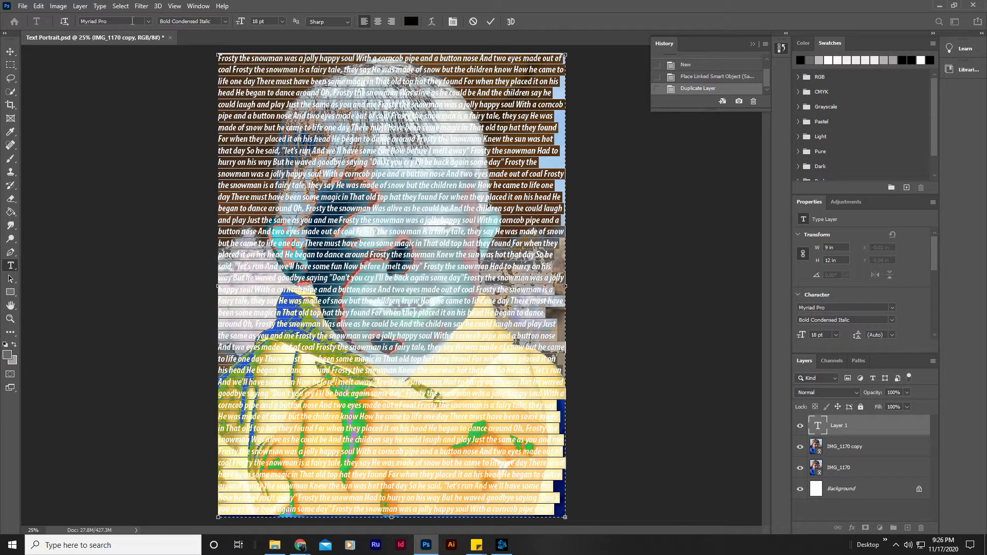
{"action": "left_click", "coordinate": [149, 21]}
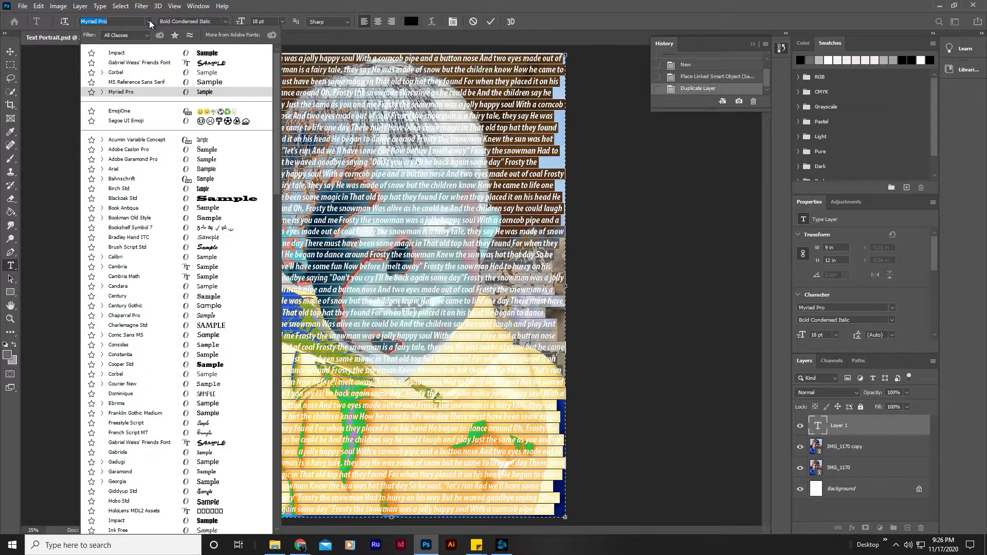
{"action": "left_click", "coordinate": [198, 53]}
{"action": "left_click", "coordinate": [281, 21]}
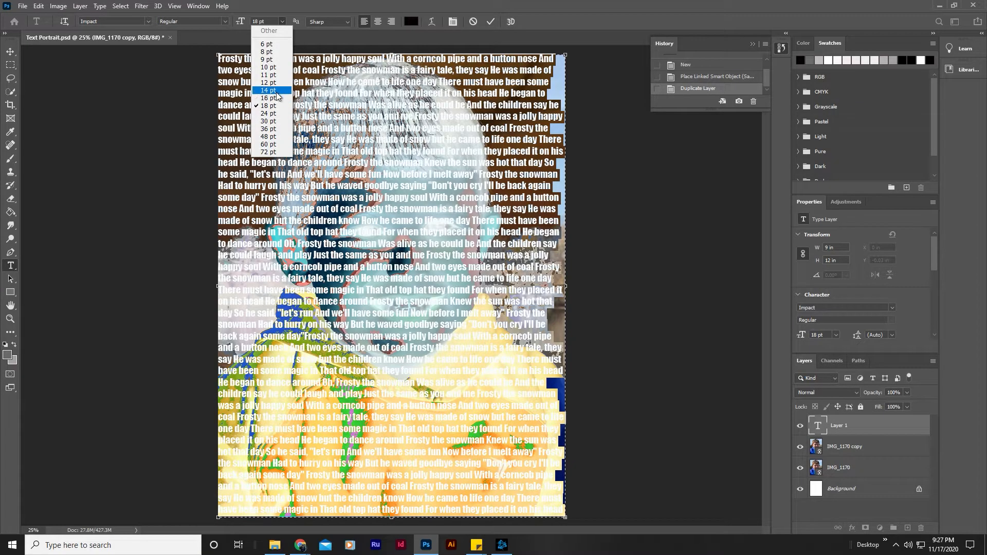
{"action": "left_click", "coordinate": [268, 90]}
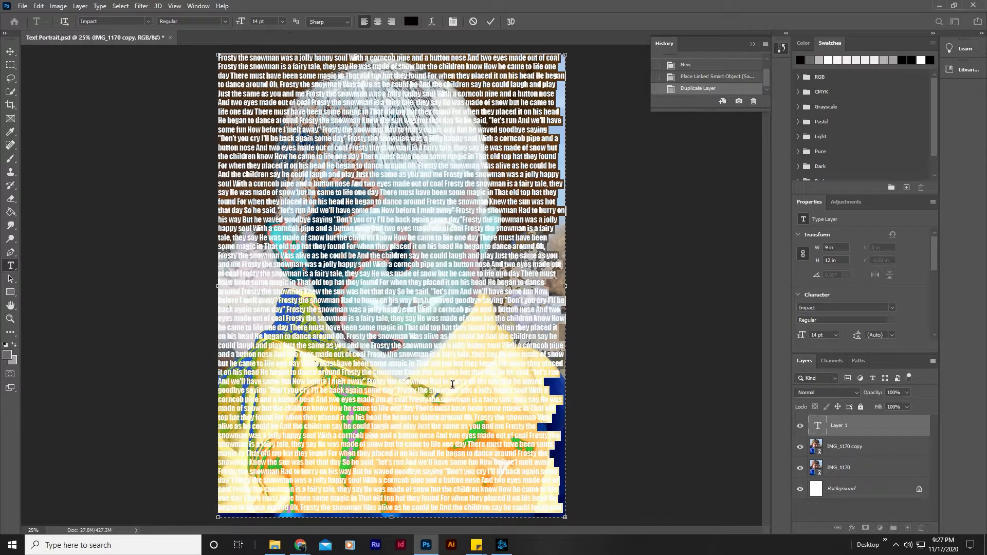
{"action": "left_click", "coordinate": [448, 350]}
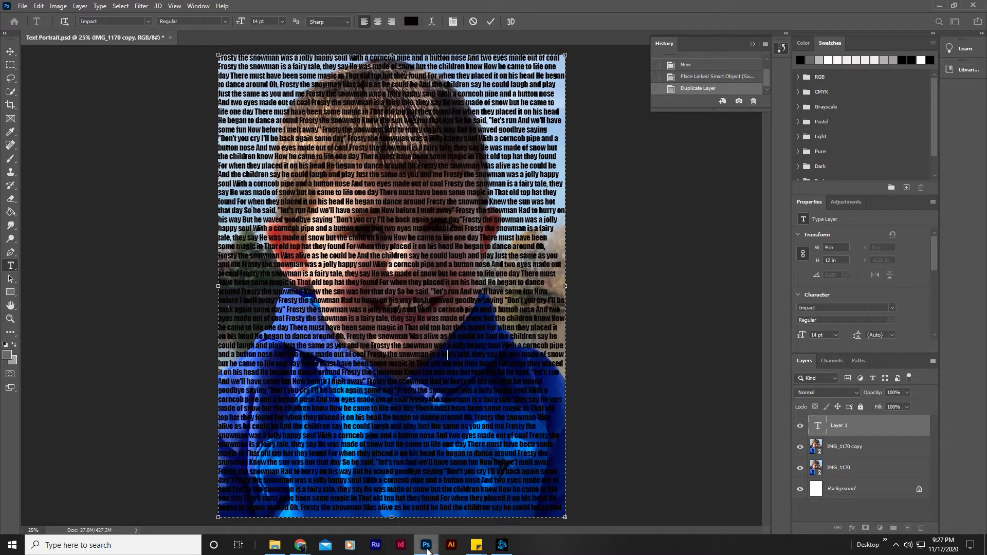
Switch to the browser's Tutorial #6 Text Portrait document and read step 10 on displacing the text layer.
{"action": "mouse_move", "coordinate": [300, 545]}
{"action": "left_click", "coordinate": [328, 513]}
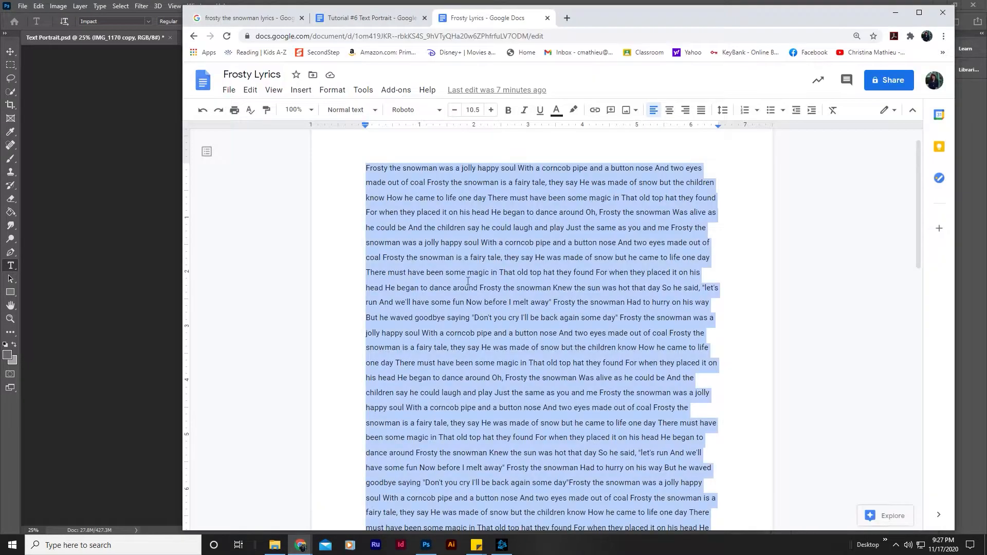
{"action": "left_click", "coordinate": [382, 21]}
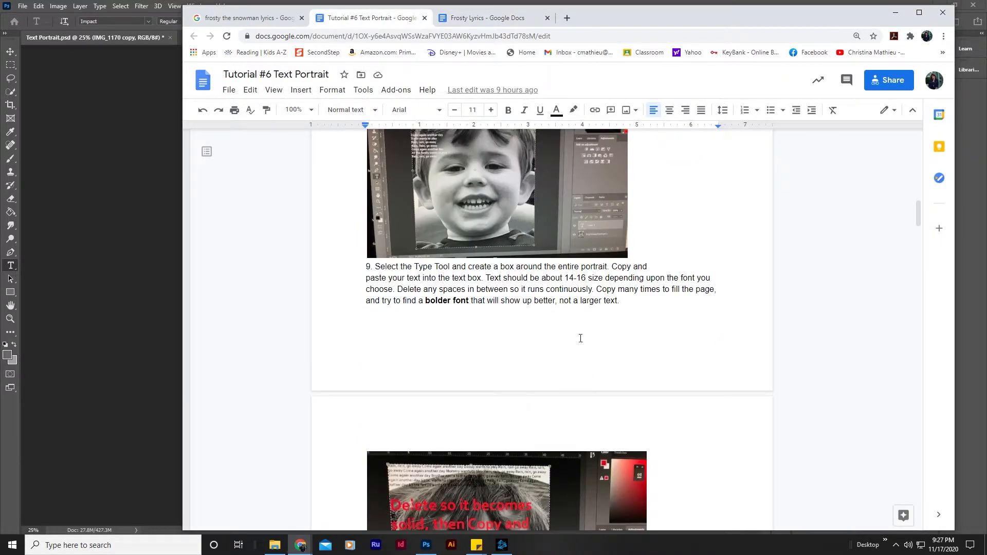
{"action": "scroll", "coordinate": [606, 307], "scroll_direction": "down", "scroll_amount": 15}
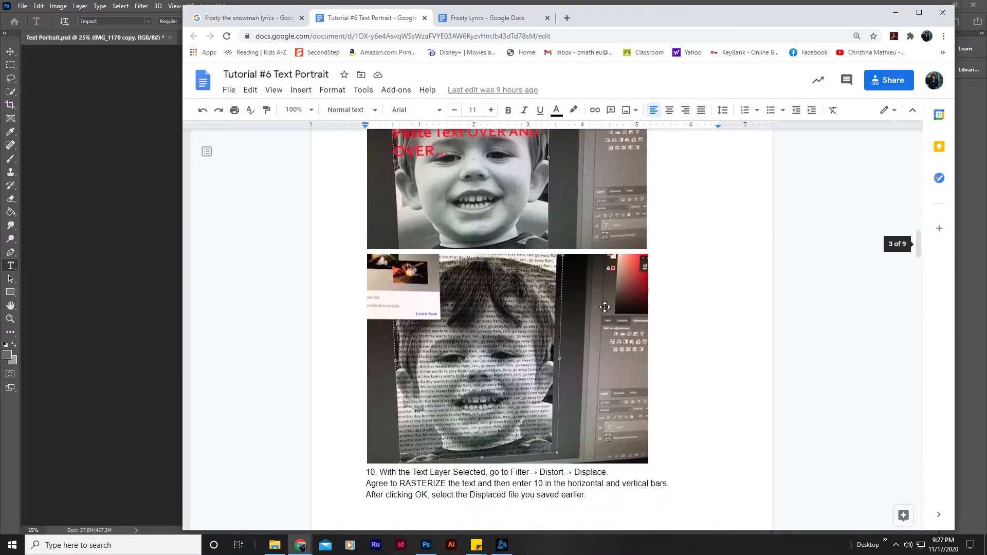
{"action": "scroll", "coordinate": [605, 307], "scroll_direction": "down", "scroll_amount": 7}
{"action": "scroll", "coordinate": [605, 307], "scroll_direction": "up", "scroll_amount": 6}
{"action": "scroll", "coordinate": [605, 307], "scroll_direction": "up", "scroll_amount": 3}
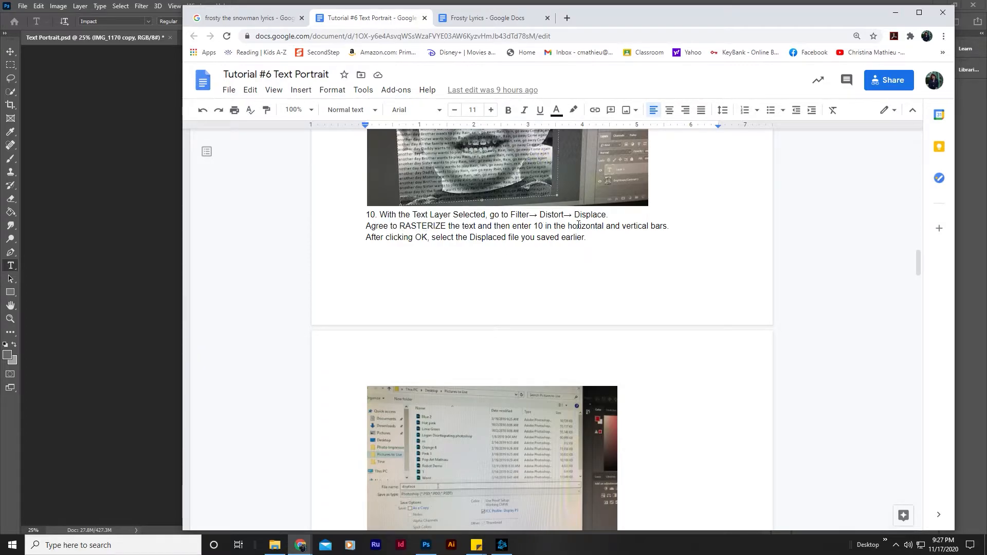
Back in Photoshop, rasterize the lyrics layer and apply Displace with horizontal and vertical scale 10, using the Displaced PSD as the map.
{"action": "left_click", "coordinate": [107, 199]}
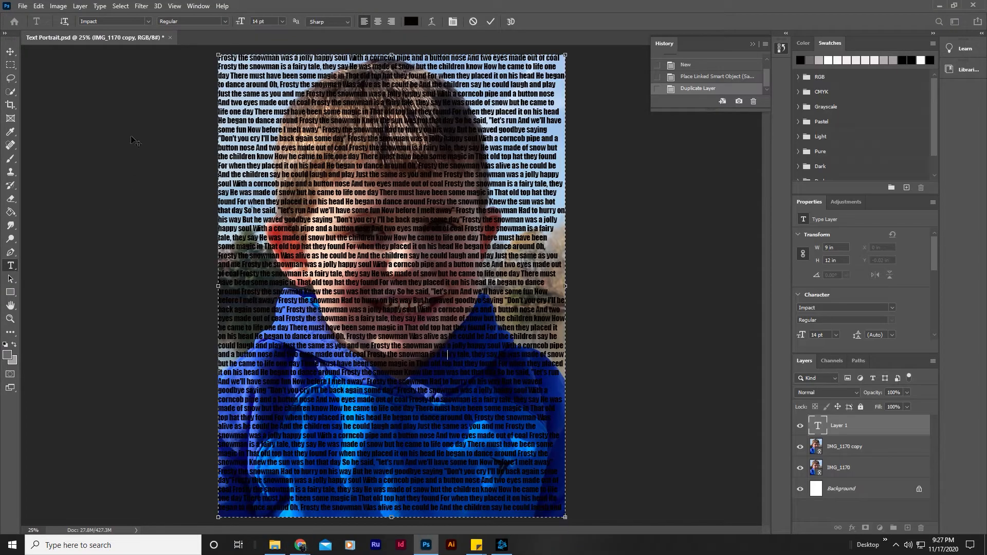
{"action": "left_click", "coordinate": [855, 431]}
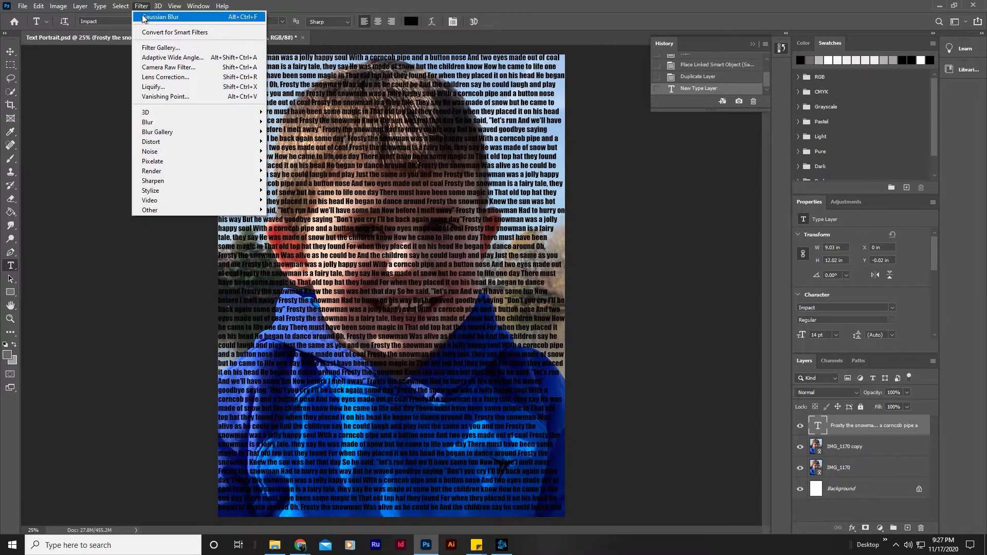
{"action": "mouse_move", "coordinate": [156, 142]}
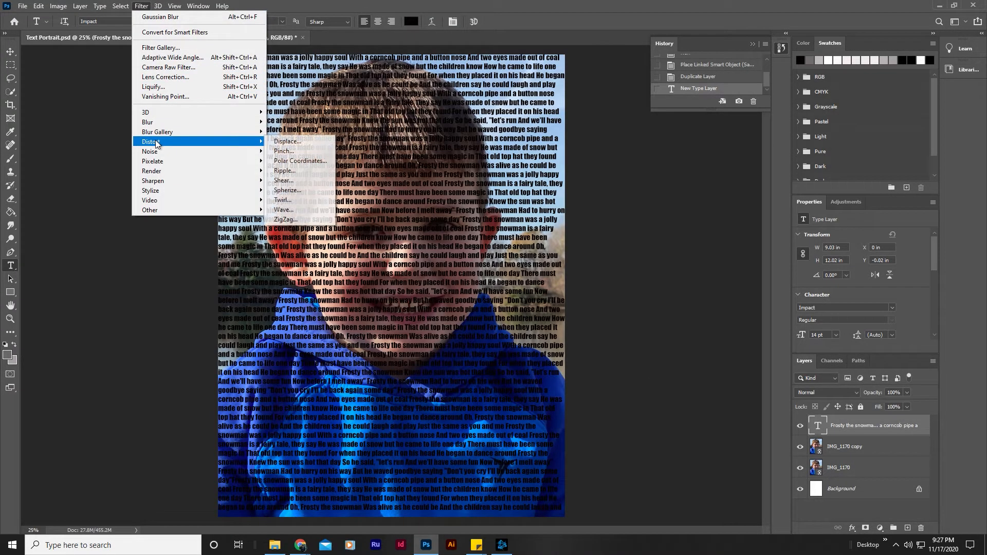
{"action": "left_click", "coordinate": [284, 143]}
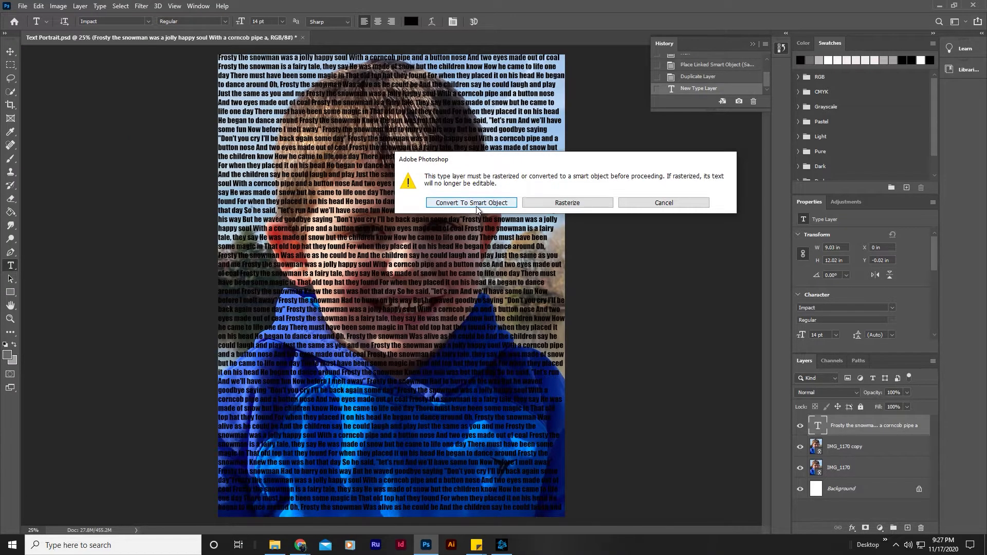
{"action": "left_click", "coordinate": [568, 204]}
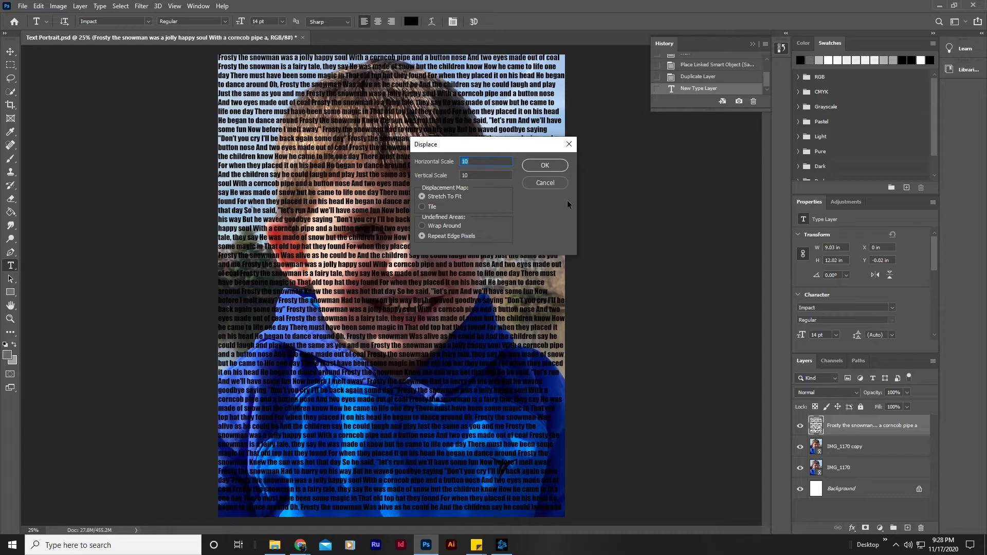
{"action": "left_click", "coordinate": [541, 165]}
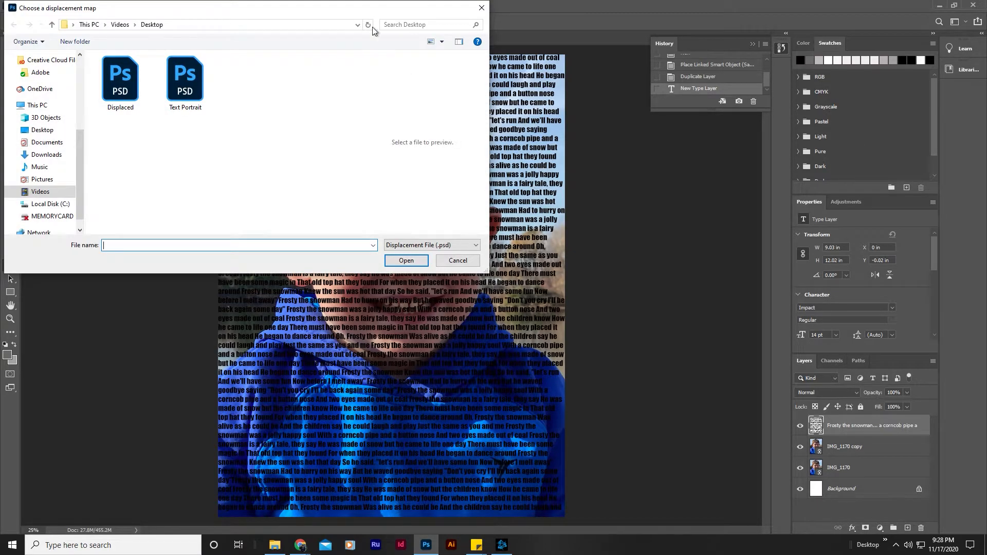
{"action": "mouse_move", "coordinate": [301, 12]}
{"action": "left_mouse_down"}
{"action": "mouse_move", "coordinate": [316, 27]}
{"action": "mouse_move", "coordinate": [303, 30]}
{"action": "left_mouse_up"}
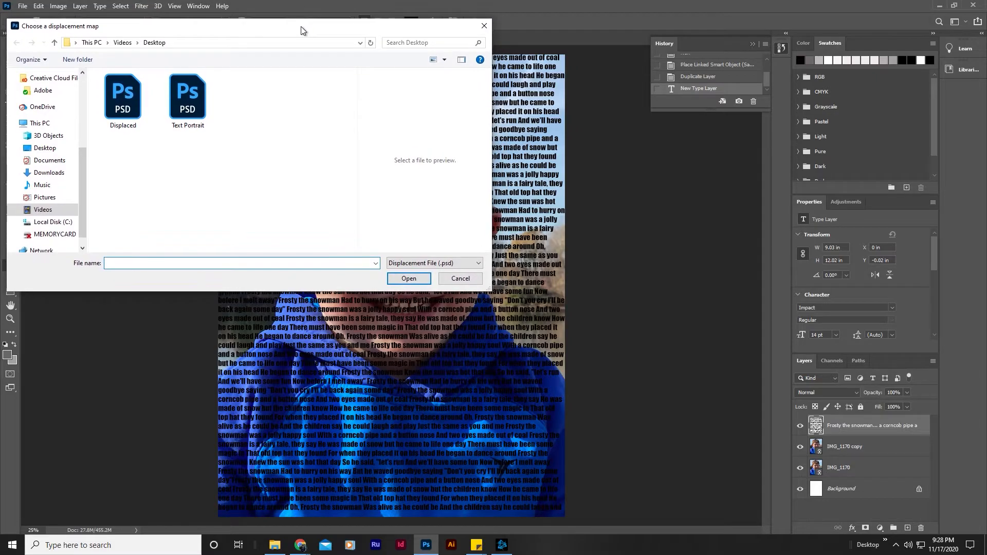
{"action": "double_click", "coordinate": [122, 114]}
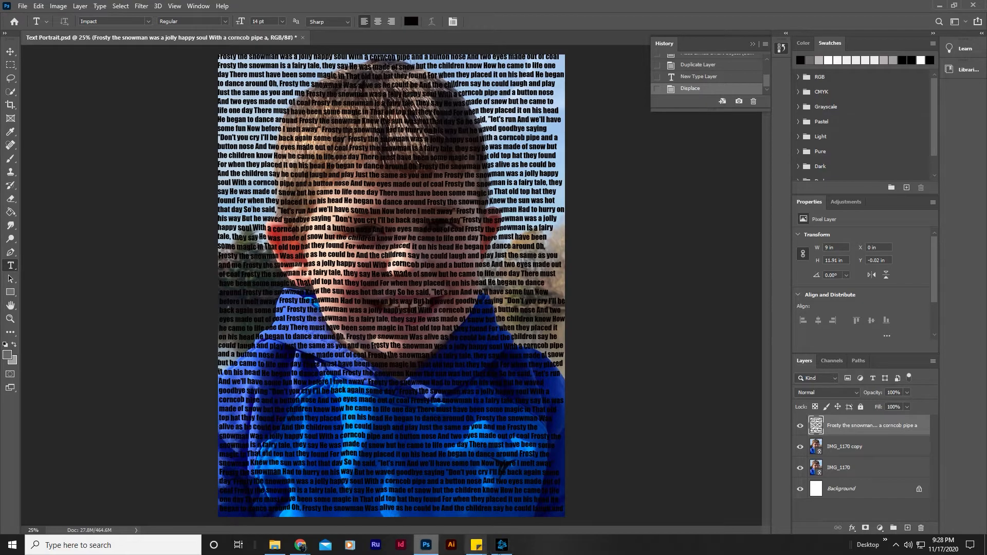
Switch to the Tutorial #6 document in the browser and read step 11 on loading the displaced text as a selection.
{"action": "mouse_move", "coordinate": [300, 545]}
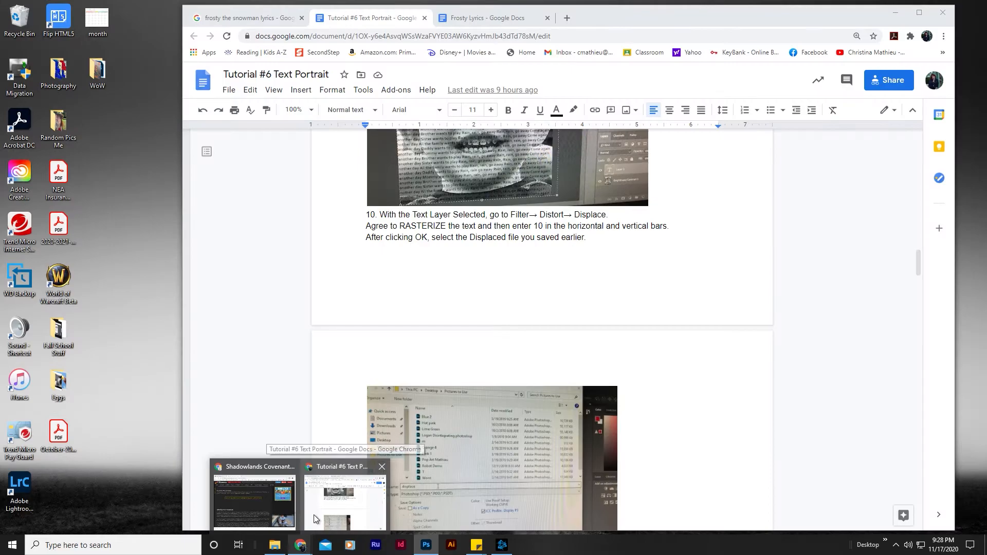
{"action": "left_click", "coordinate": [313, 524]}
{"action": "scroll", "coordinate": [479, 260], "scroll_direction": "down", "scroll_amount": 8}
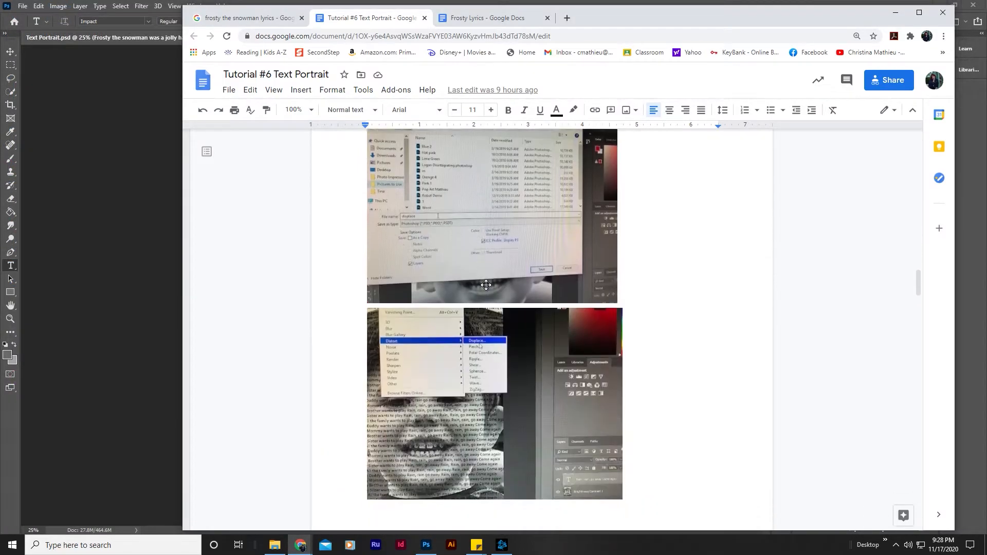
{"action": "scroll", "coordinate": [490, 286], "scroll_direction": "down", "scroll_amount": 15}
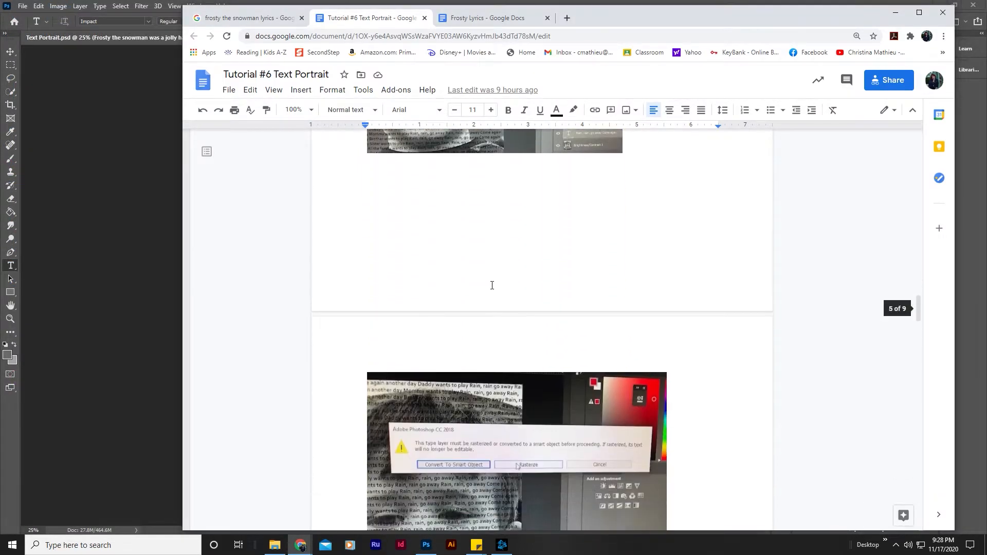
{"action": "scroll", "coordinate": [491, 289], "scroll_direction": "down", "scroll_amount": 7}
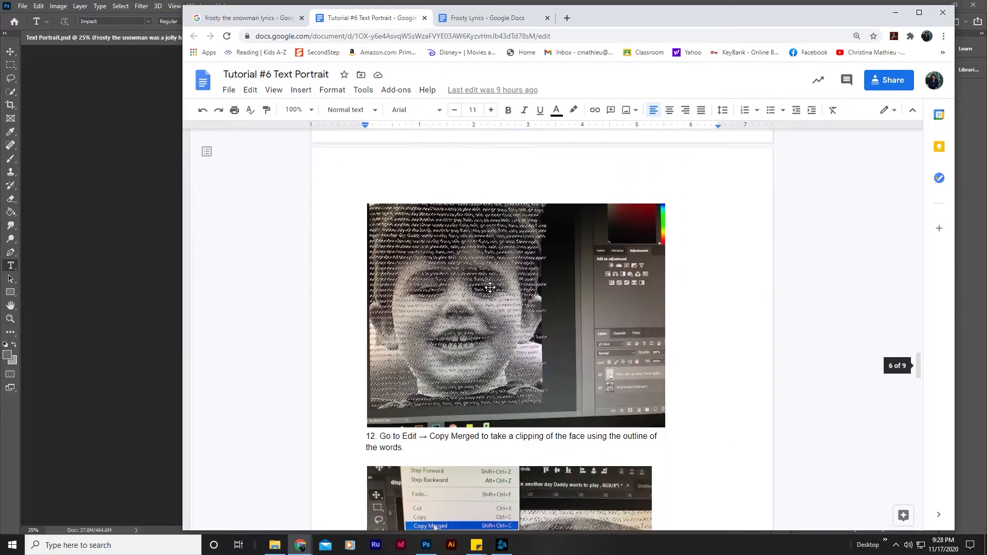
{"action": "scroll", "coordinate": [490, 290], "scroll_direction": "up", "scroll_amount": 2}
{"action": "scroll", "coordinate": [490, 290], "scroll_direction": "up", "scroll_amount": 5}
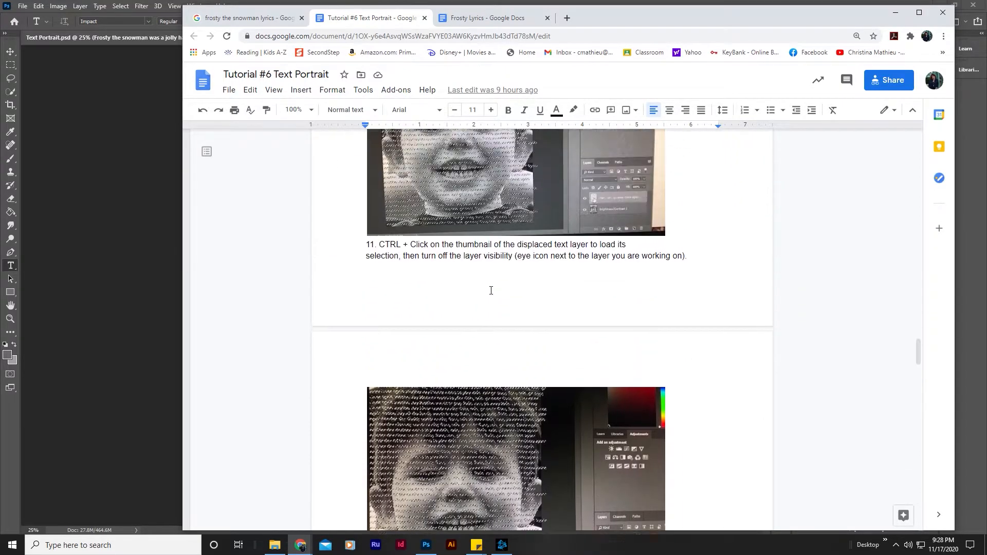
{"action": "scroll", "coordinate": [457, 336], "scroll_direction": "up", "scroll_amount": 3}
{"action": "scroll", "coordinate": [457, 336], "scroll_direction": "up", "scroll_amount": 1}
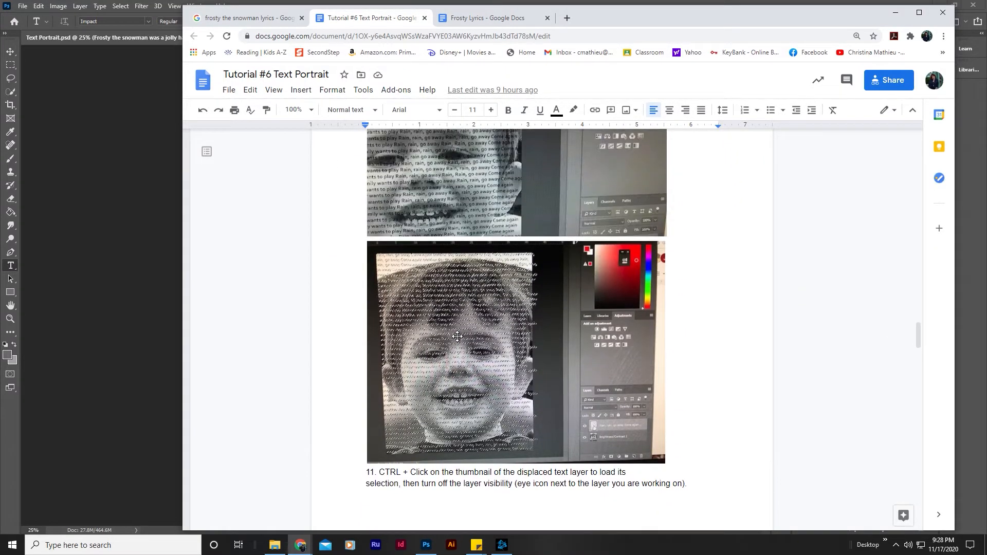
{"action": "scroll", "coordinate": [425, 371], "scroll_direction": "down", "scroll_amount": 2}
{"action": "scroll", "coordinate": [396, 374], "scroll_direction": "down", "scroll_amount": 1}
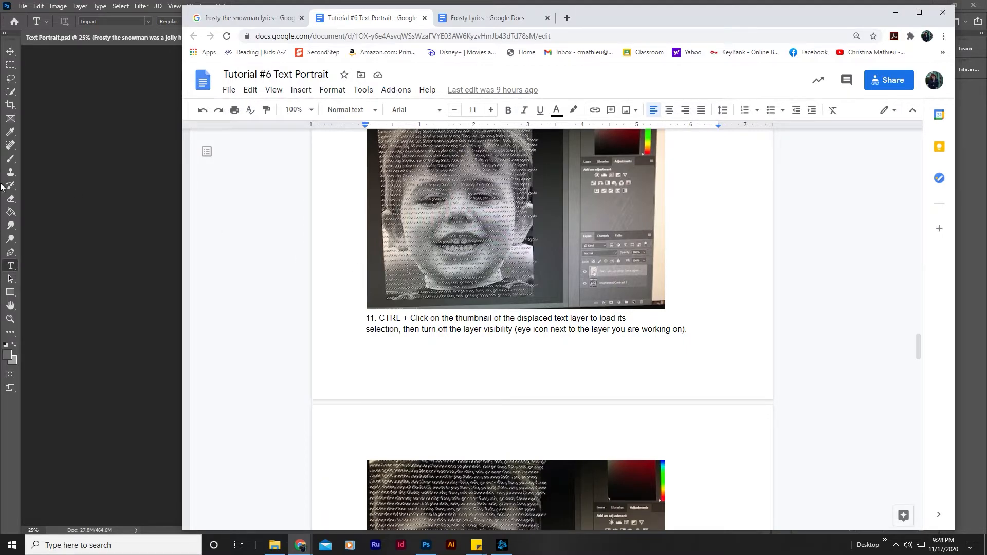
Switch back to Photoshop, activate the Move tool and load the displaced lyrics layer's outline as a selection.
{"action": "left_click", "coordinate": [75, 152]}
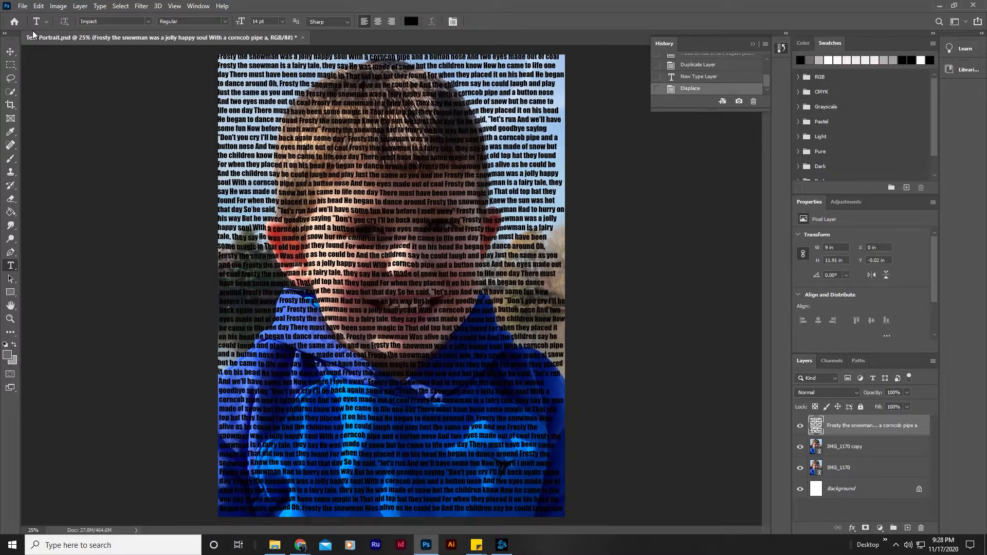
{"action": "key", "text": "v"}
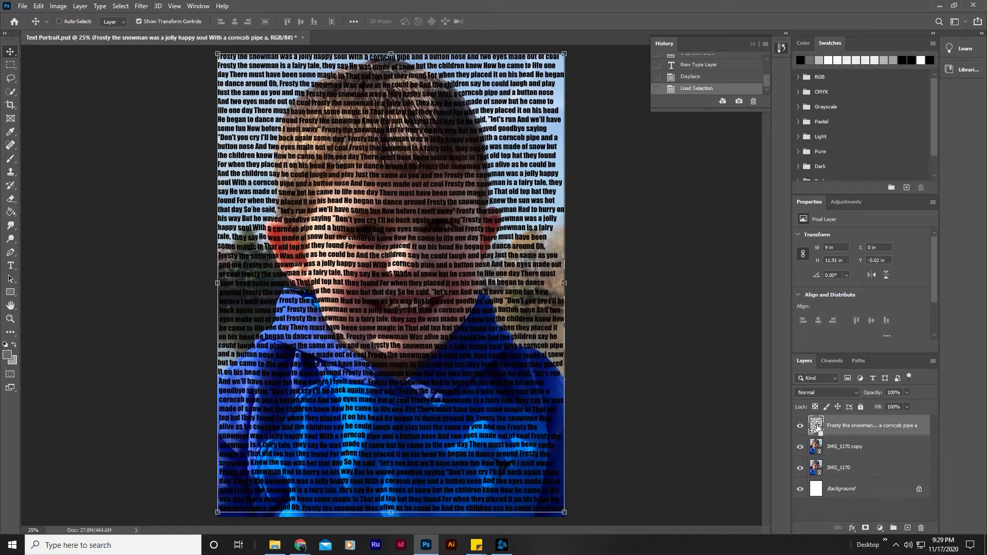
{"action": "left_click", "coordinate": [819, 431], "text": "ctrl"}
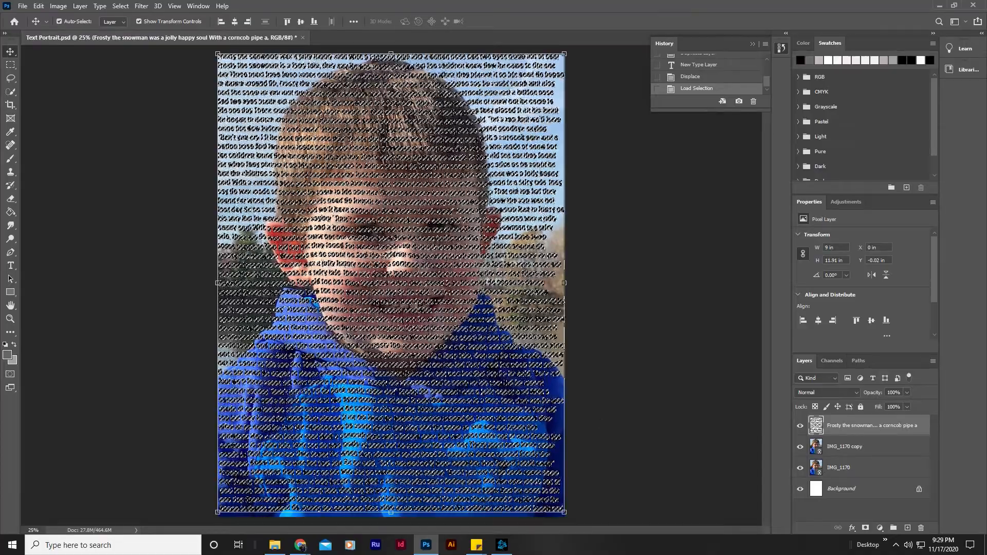
Hide the displaced lyrics layer and switch to the browser's Tutorial #6 document to read step 12 on Copy Merged.
{"action": "left_click", "coordinate": [800, 427]}
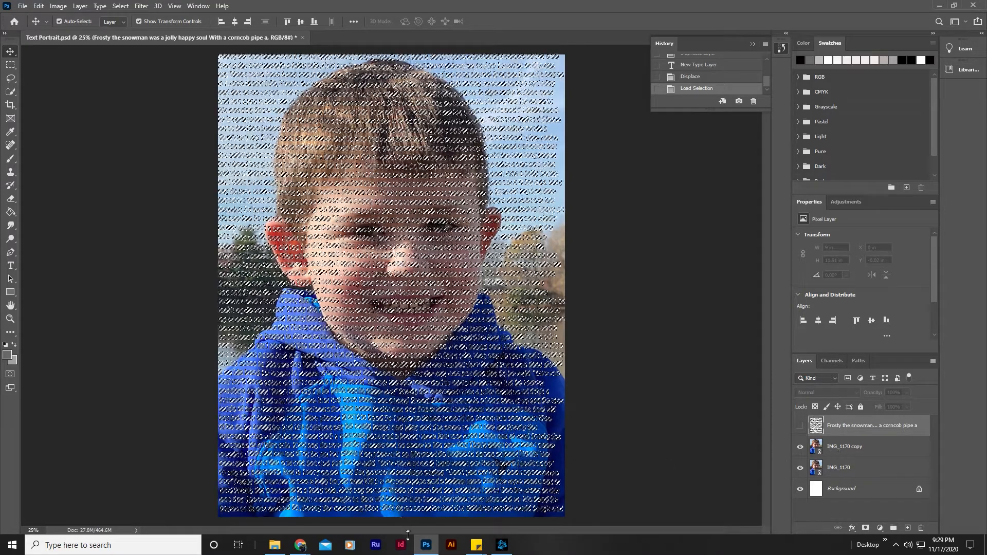
{"action": "mouse_move", "coordinate": [300, 547]}
{"action": "left_click", "coordinate": [323, 510]}
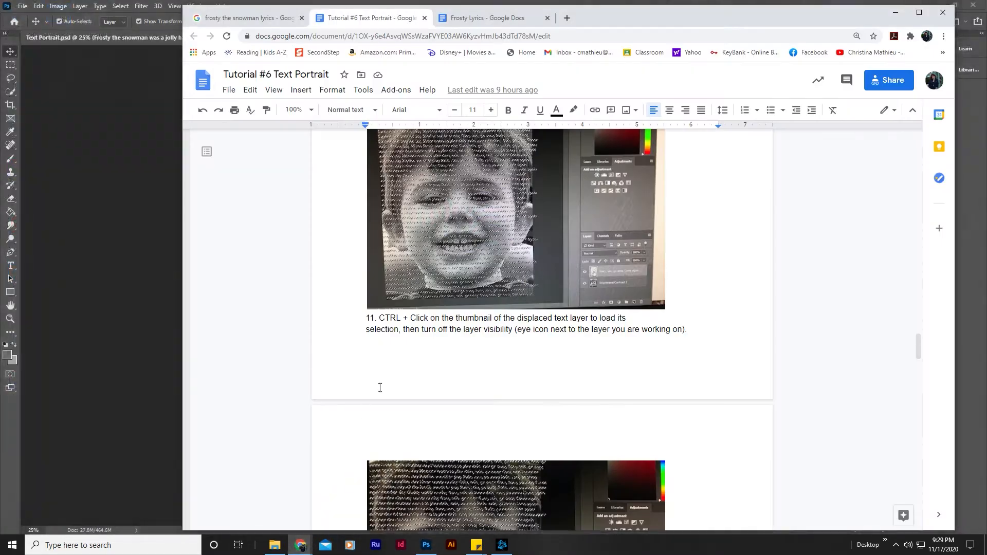
{"action": "scroll", "coordinate": [558, 353], "scroll_direction": "down", "scroll_amount": 5}
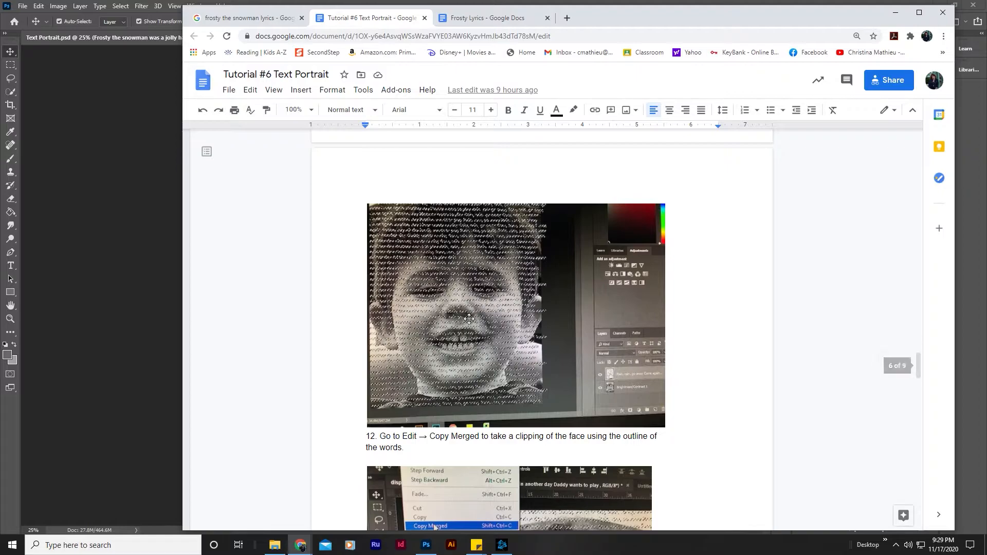
{"action": "scroll", "coordinate": [496, 361], "scroll_direction": "down", "scroll_amount": 2}
{"action": "scroll", "coordinate": [496, 360], "scroll_direction": "down", "scroll_amount": 1}
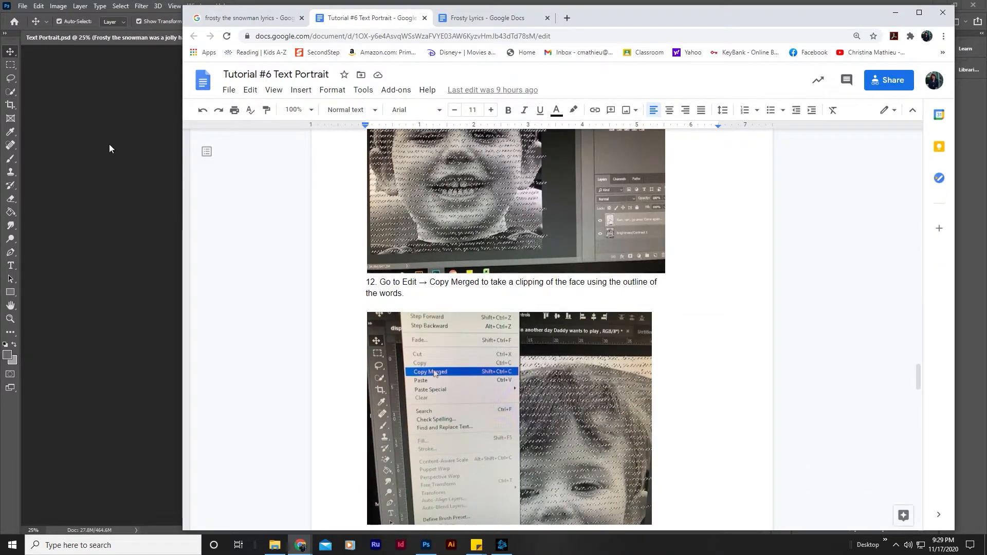
Switch back to Photoshop and copy the merged photo content inside the lyrics-shaped selection.
{"action": "left_click", "coordinate": [94, 132]}
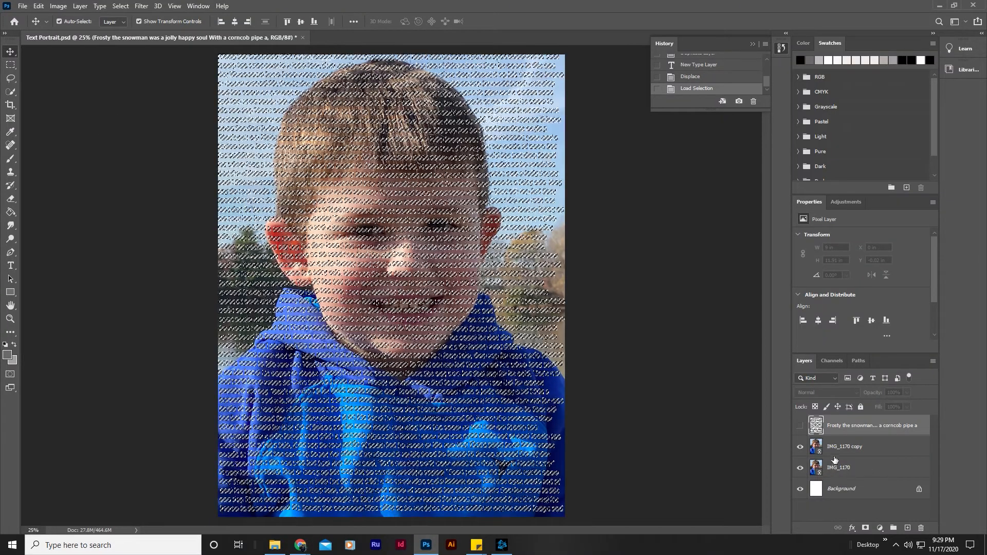
{"action": "left_click", "coordinate": [39, 6]}
{"action": "left_click", "coordinate": [60, 88]}
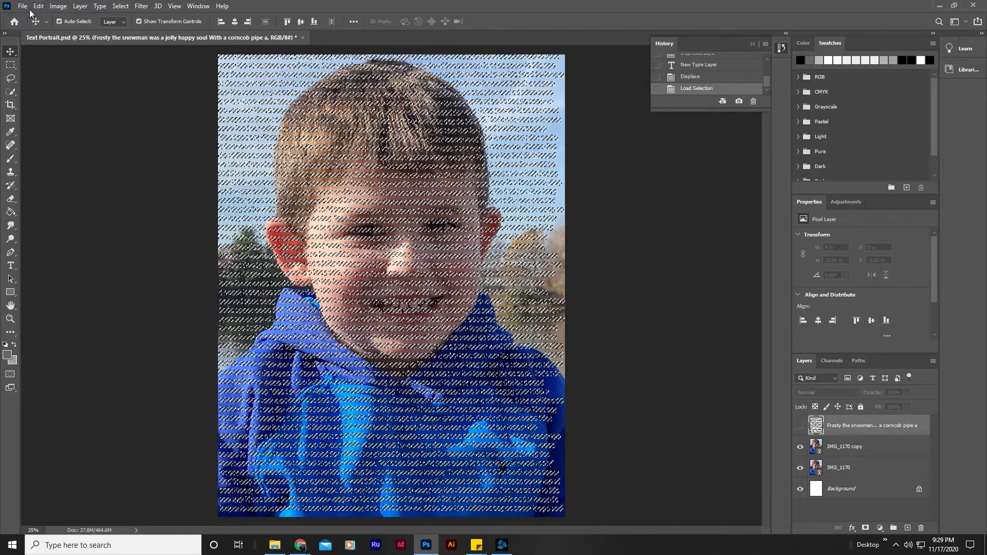
Switch to the Tutorial #6 document in the browser and examine the instructions and pictures on pasting the clipping into a blank document.
{"action": "mouse_move", "coordinate": [300, 545]}
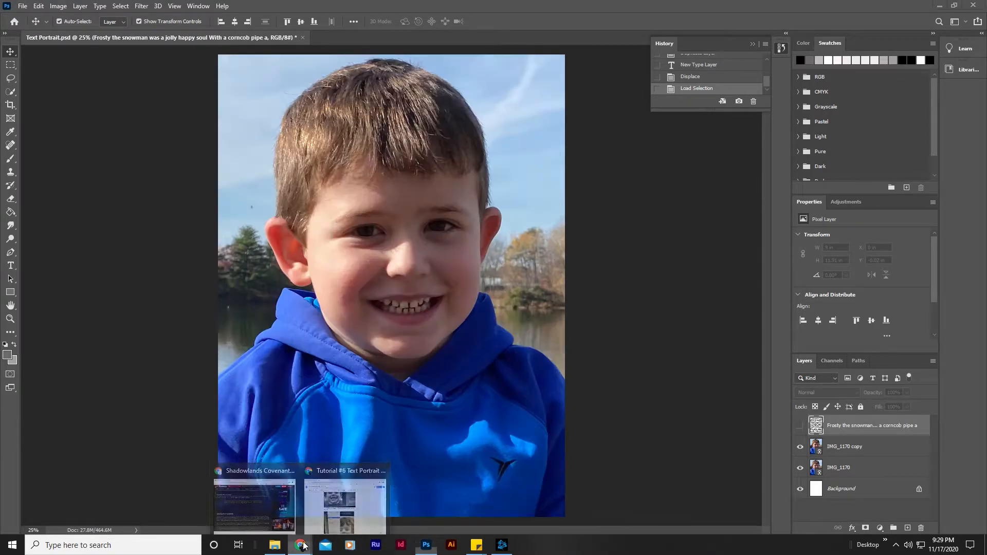
{"action": "left_click", "coordinate": [313, 512]}
{"action": "scroll", "coordinate": [459, 368], "scroll_direction": "down", "scroll_amount": 5}
{"action": "scroll", "coordinate": [459, 367], "scroll_direction": "down", "scroll_amount": 7}
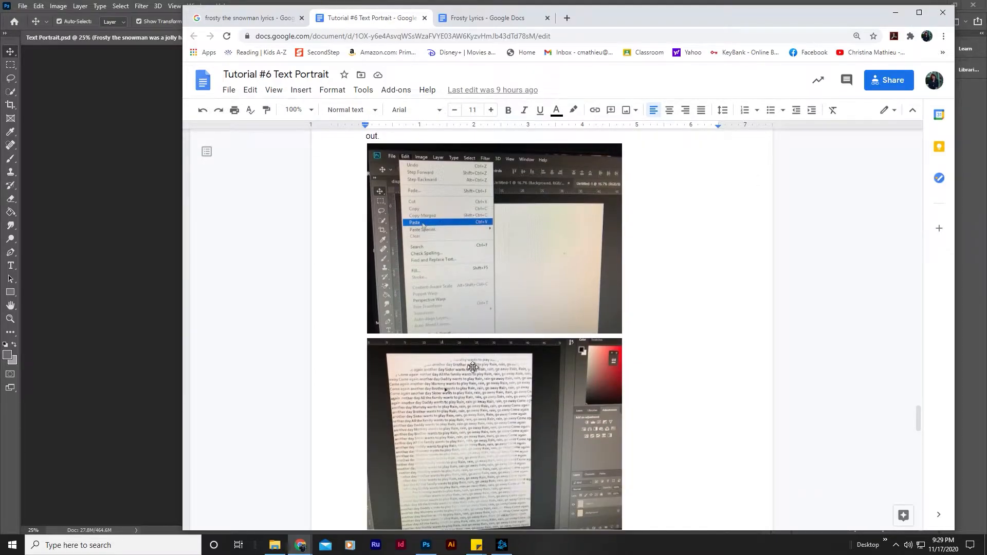
{"action": "scroll", "coordinate": [471, 364], "scroll_direction": "down", "scroll_amount": 2}
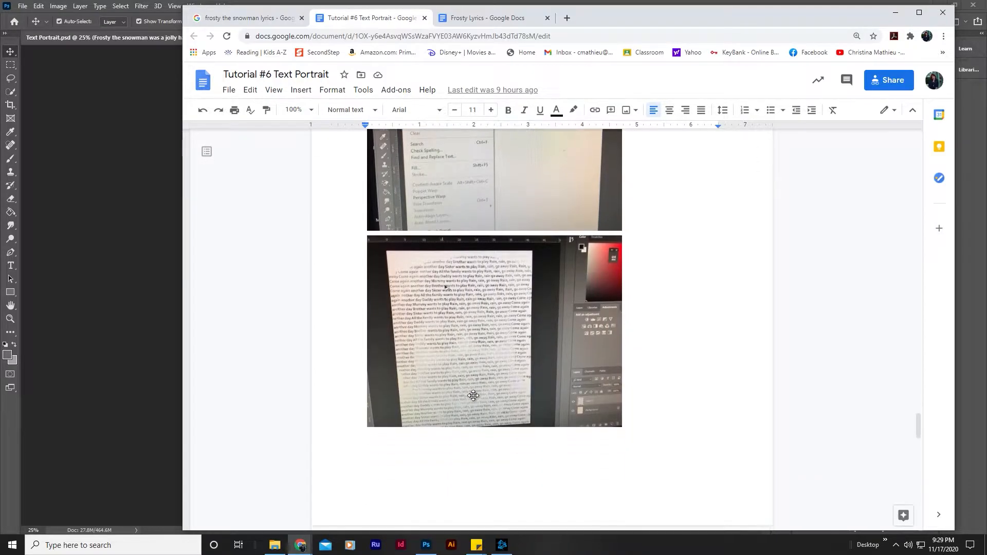
Back in Photoshop, create a document from the Clipboard preset at 2699 x 3565 pixels, 300 pixels/inch, RGB Color, with a white background.
{"action": "left_click", "coordinate": [109, 207]}
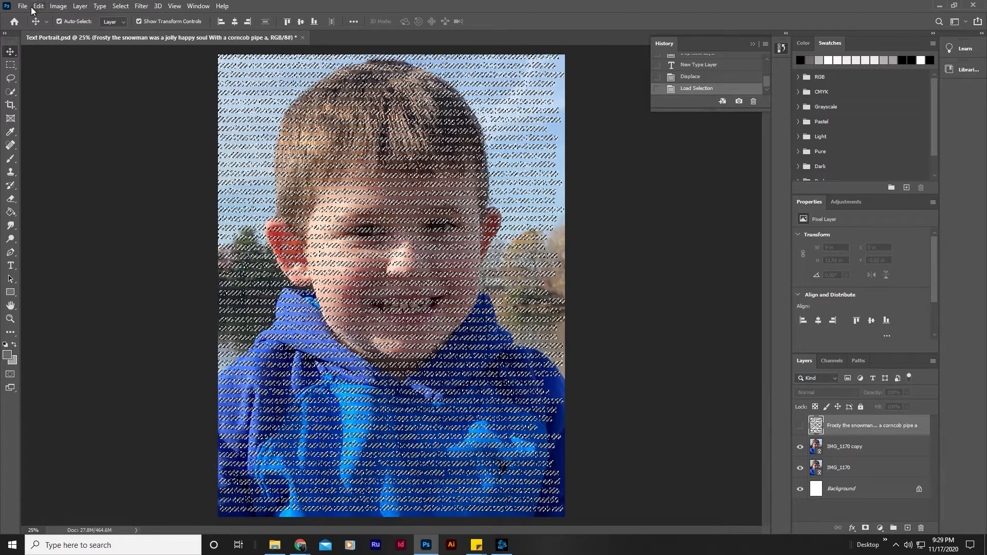
{"action": "left_click", "coordinate": [27, 8]}
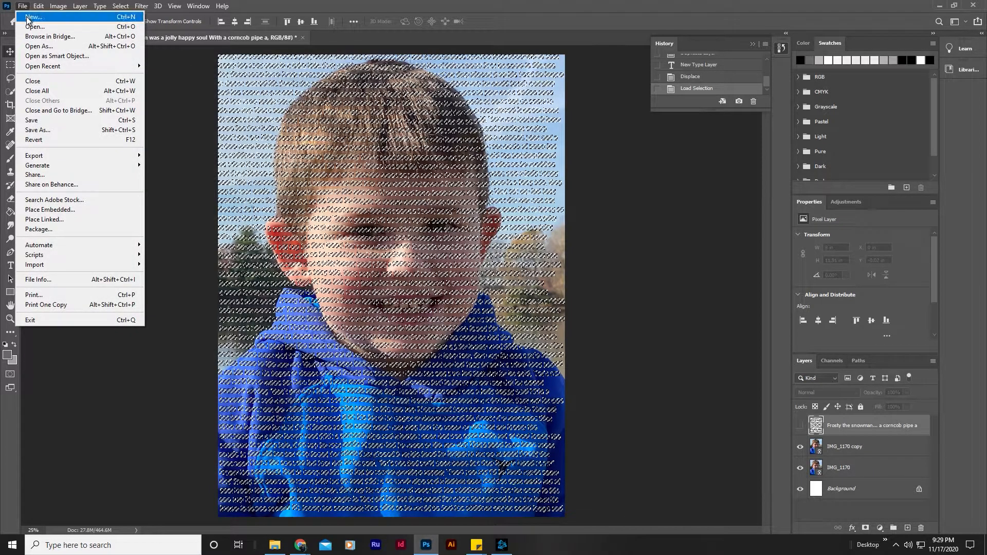
{"action": "left_click", "coordinate": [26, 17]}
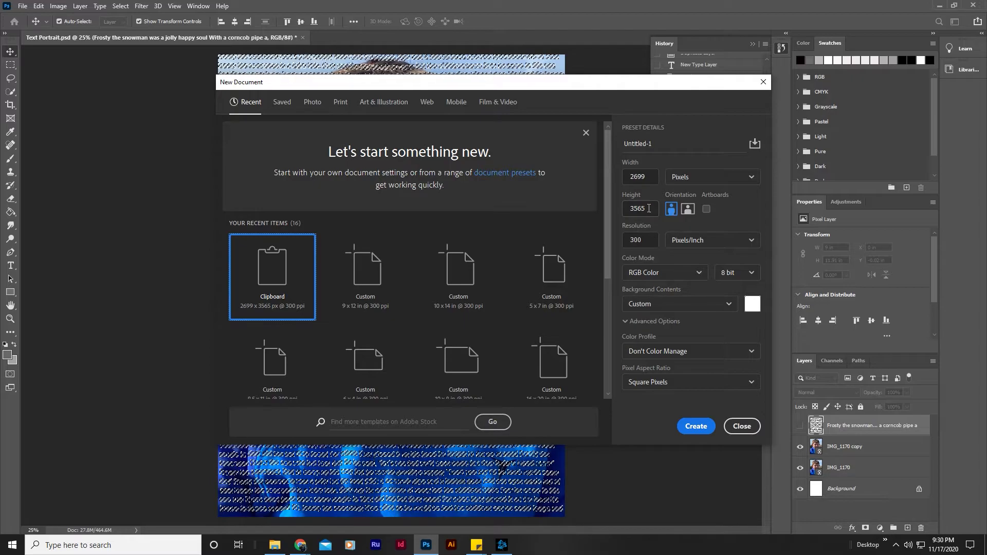
{"action": "left_click", "coordinate": [695, 426]}
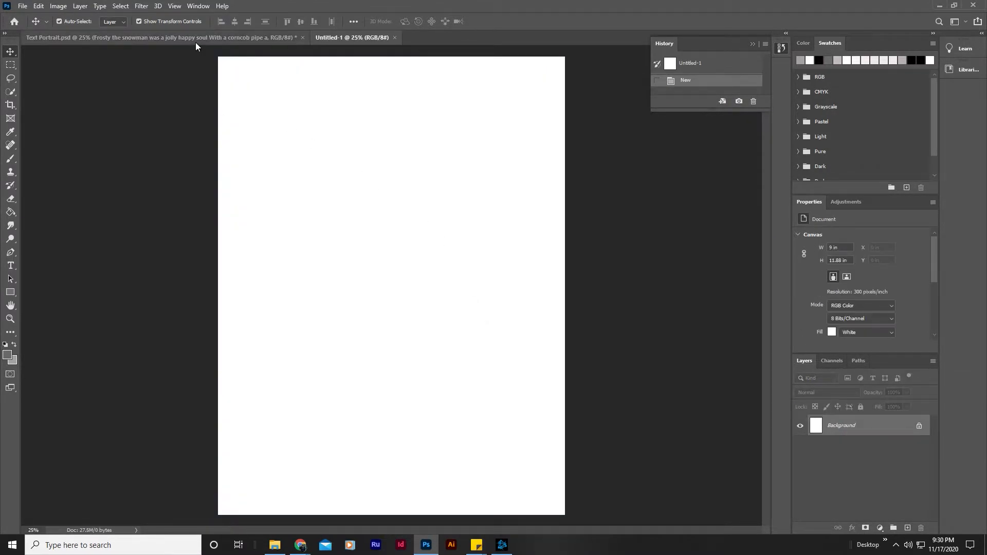
Paste the copied text clipping into the blank document and compare it with the Text Portrait.psd document.
{"action": "left_click", "coordinate": [43, 6]}
{"action": "left_click", "coordinate": [51, 98]}
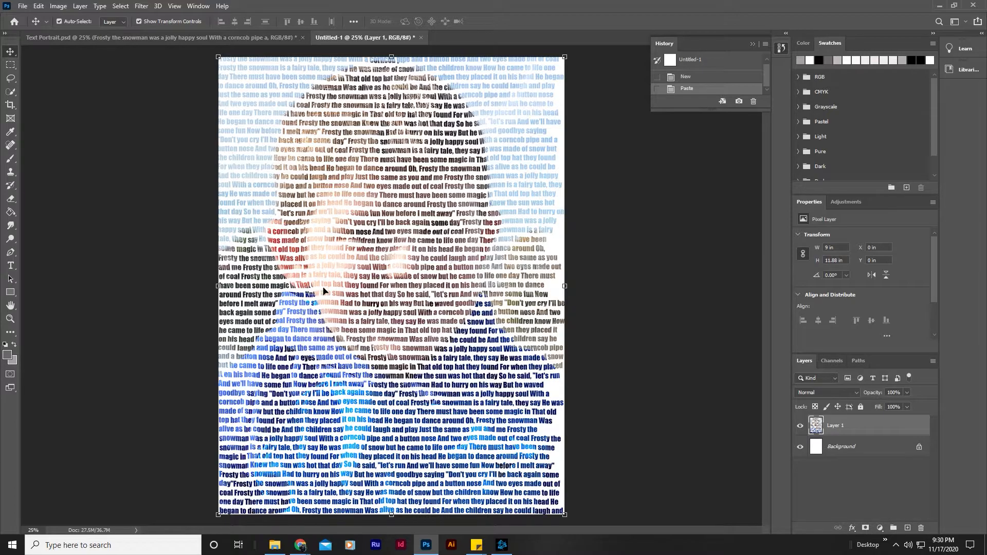
{"action": "left_click", "coordinate": [152, 36]}
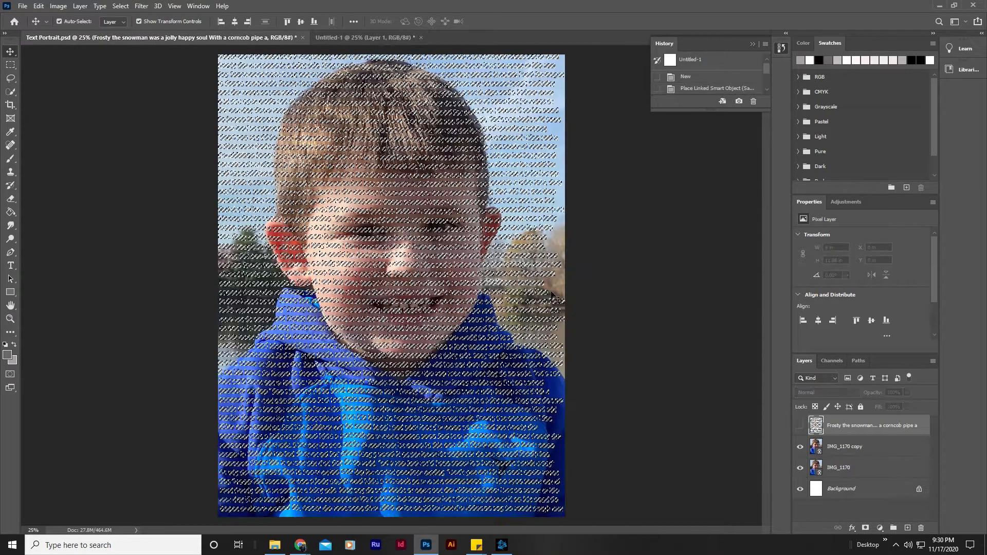
{"action": "left_click", "coordinate": [355, 38]}
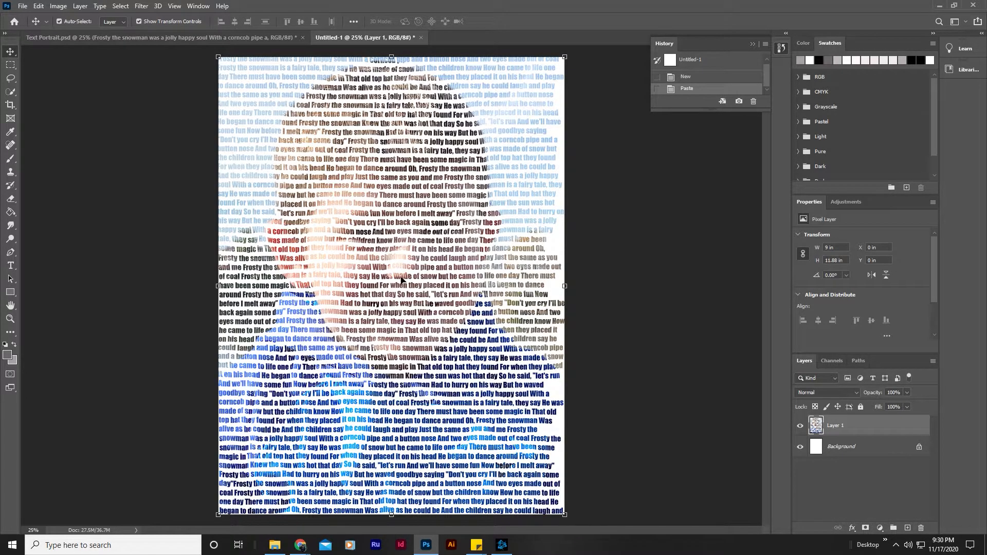
Reset the colors to default black and white and fill the Background layer with black using the Paint Bucket.
{"action": "left_click", "coordinate": [848, 451]}
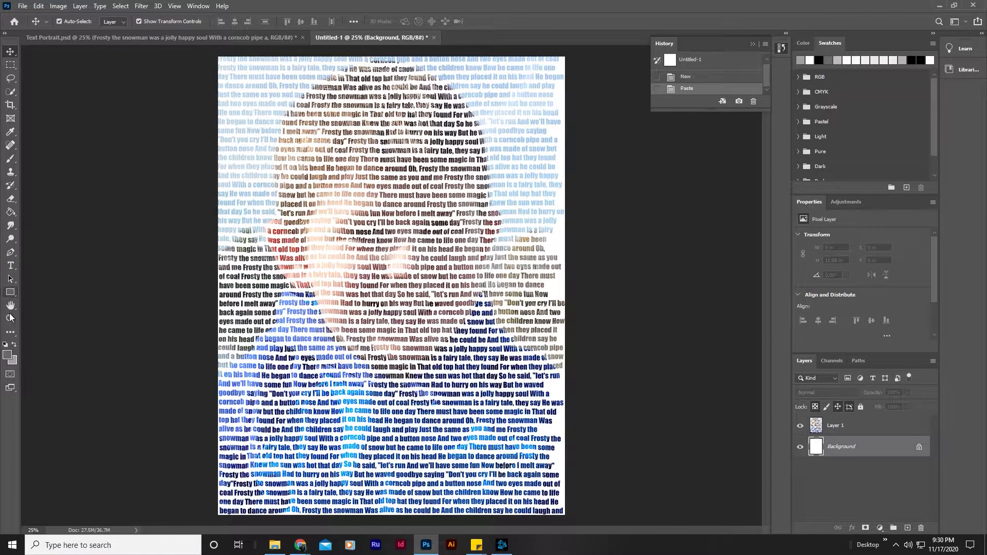
{"action": "left_click", "coordinate": [5, 345]}
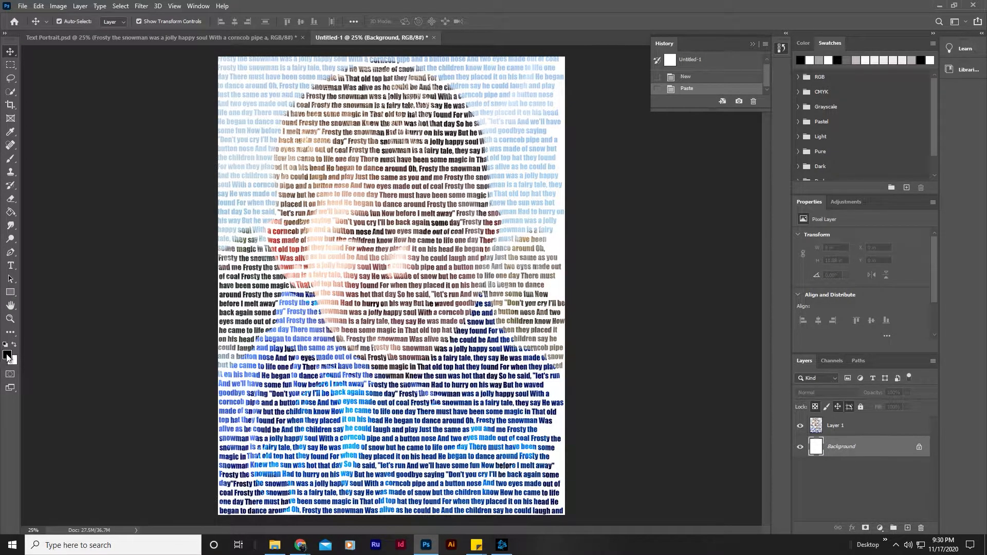
{"action": "left_click", "coordinate": [10, 212]}
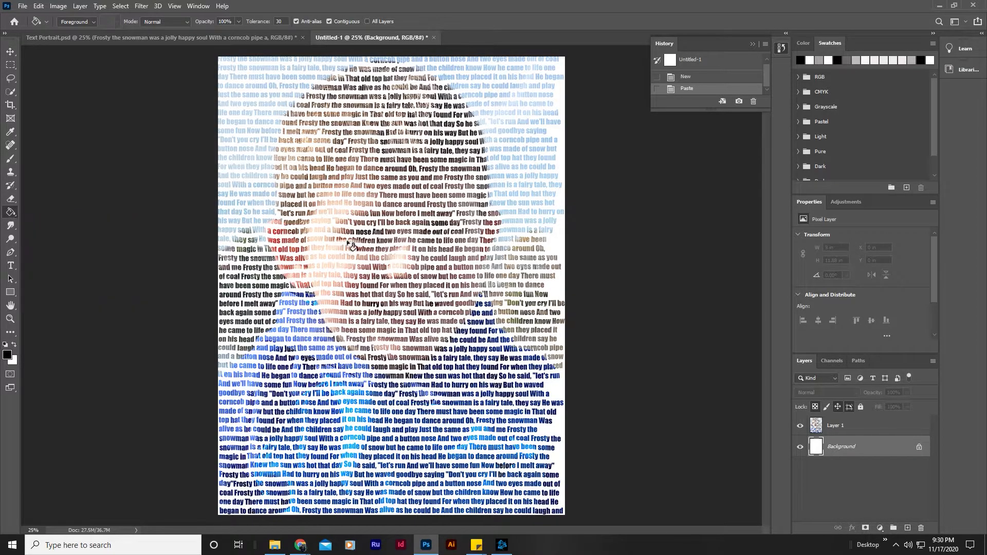
{"action": "left_click", "coordinate": [365, 250]}
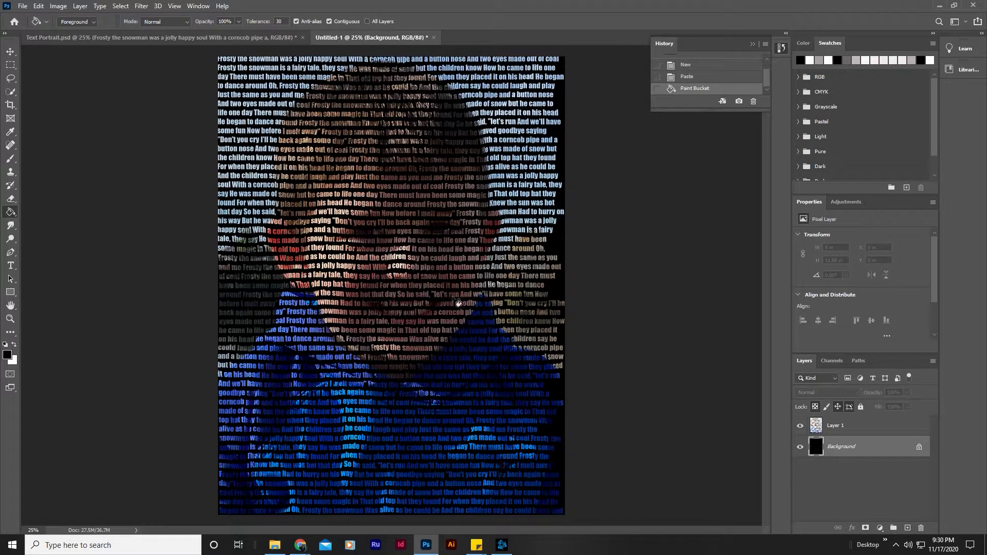
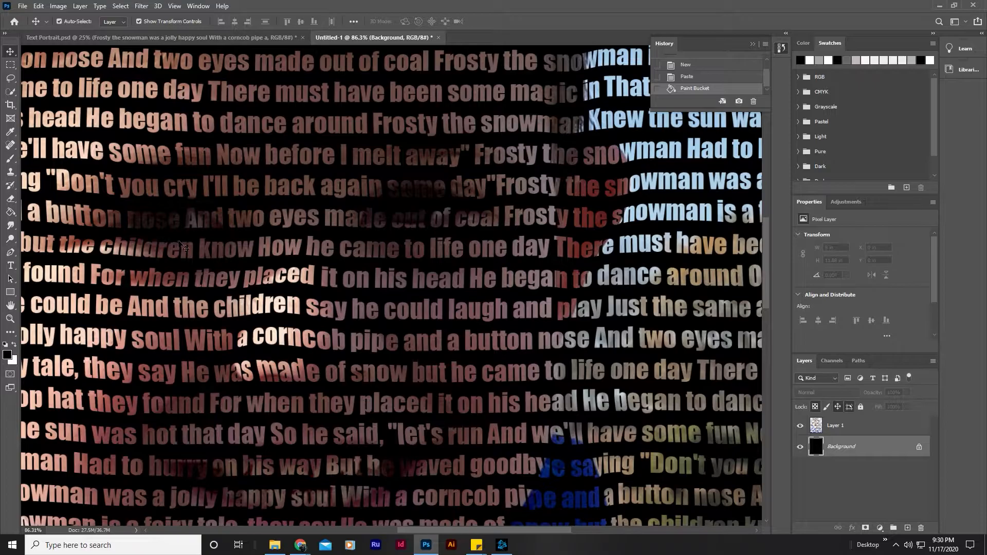
Crop the canvas to trim off the empty black strip along the portrait's right edge.
{"action": "scroll", "coordinate": [398, 284], "scroll_direction": "down", "scroll_amount": 12}
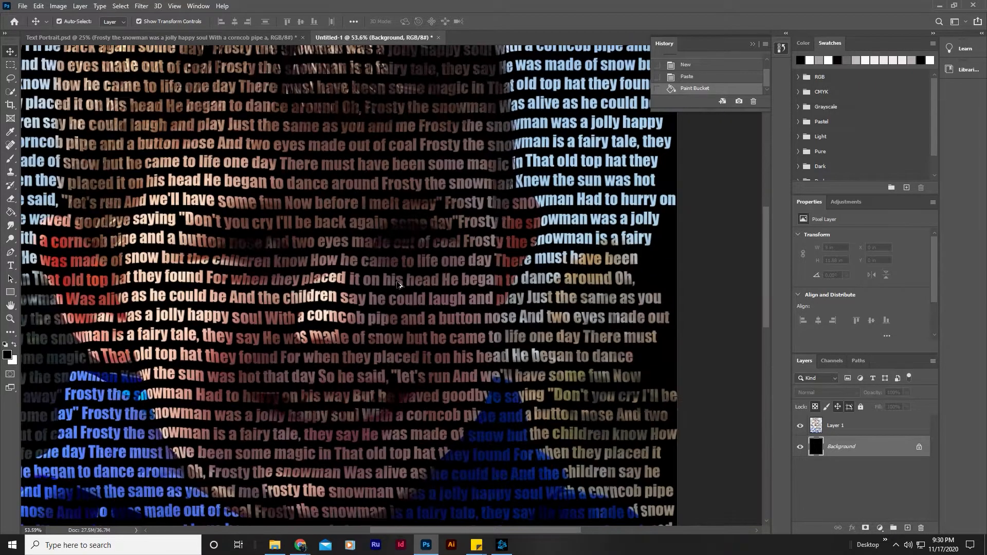
{"action": "scroll", "coordinate": [399, 285], "scroll_direction": "down", "scroll_amount": 2}
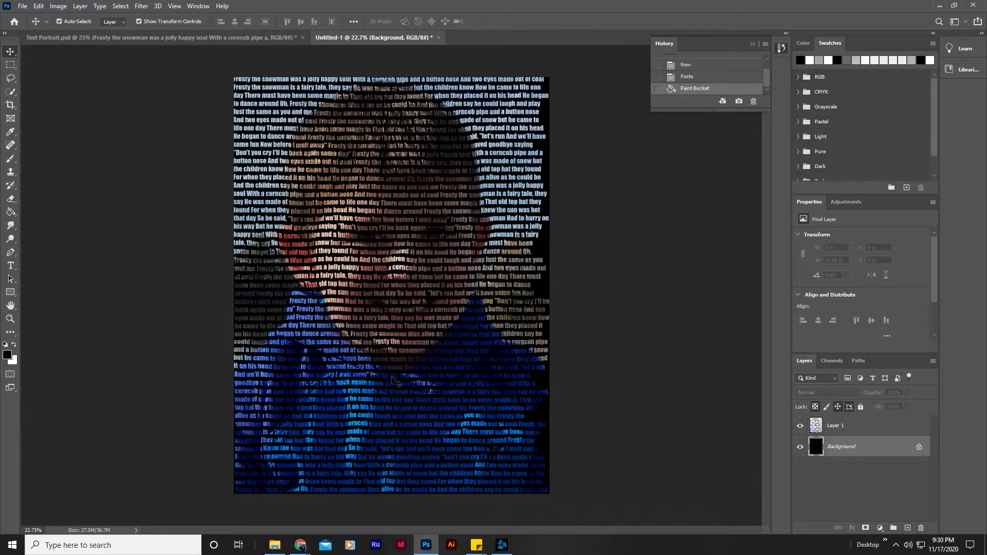
{"action": "left_click", "coordinate": [10, 105]}
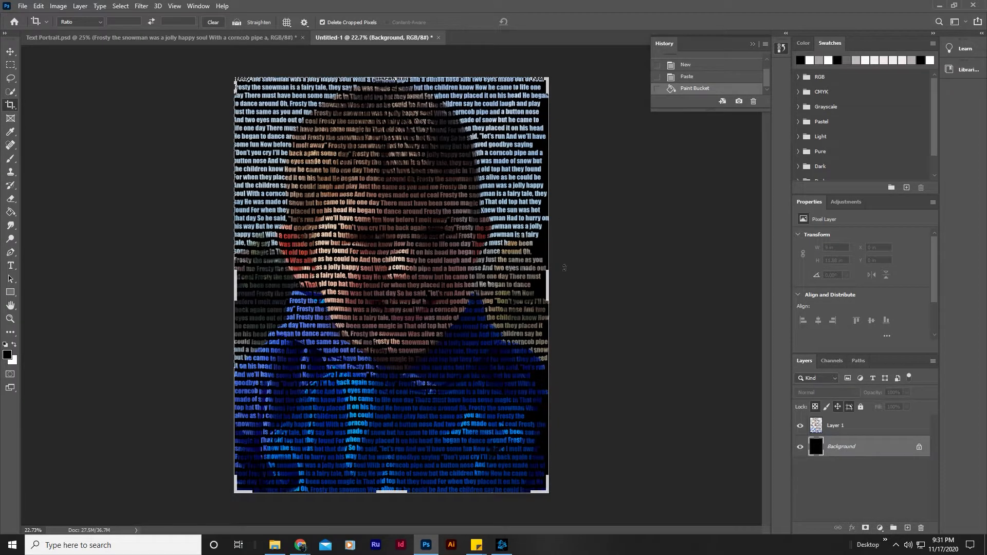
{"action": "left_click_drag", "start_coordinate": [552, 290], "coordinate": [540, 293]}
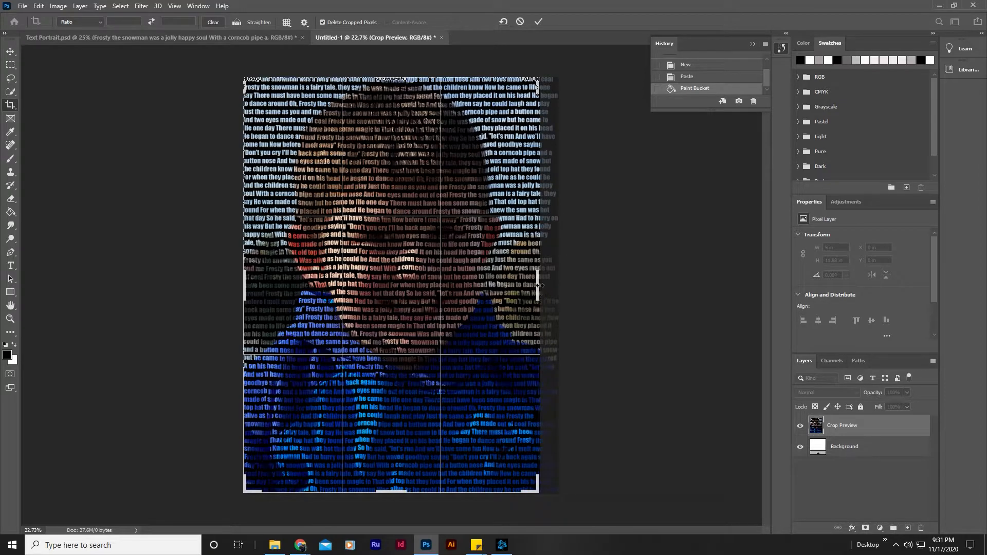
{"action": "key", "text": "Return"}
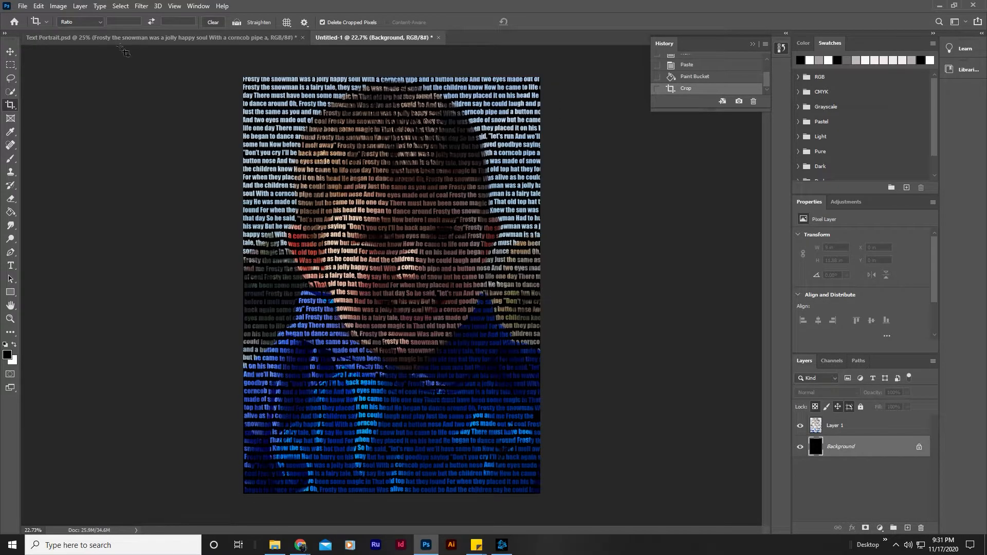
{"action": "left_click", "coordinate": [10, 51]}
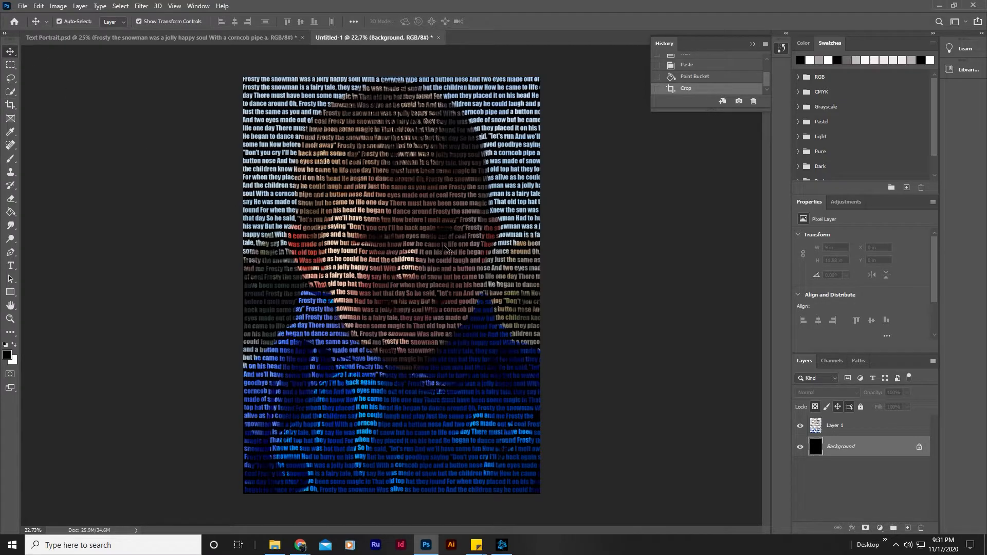
Save a JPEG copy at quality 8 with baseline standard format, named with the boy's first name followed by "Text Portrait".
{"action": "left_click", "coordinate": [23, 6]}
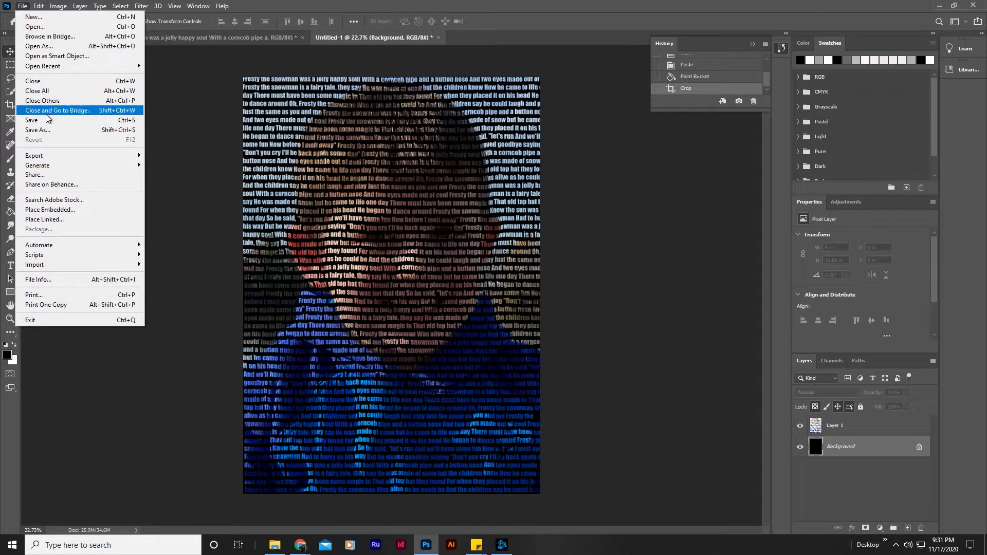
{"action": "left_click", "coordinate": [37, 129]}
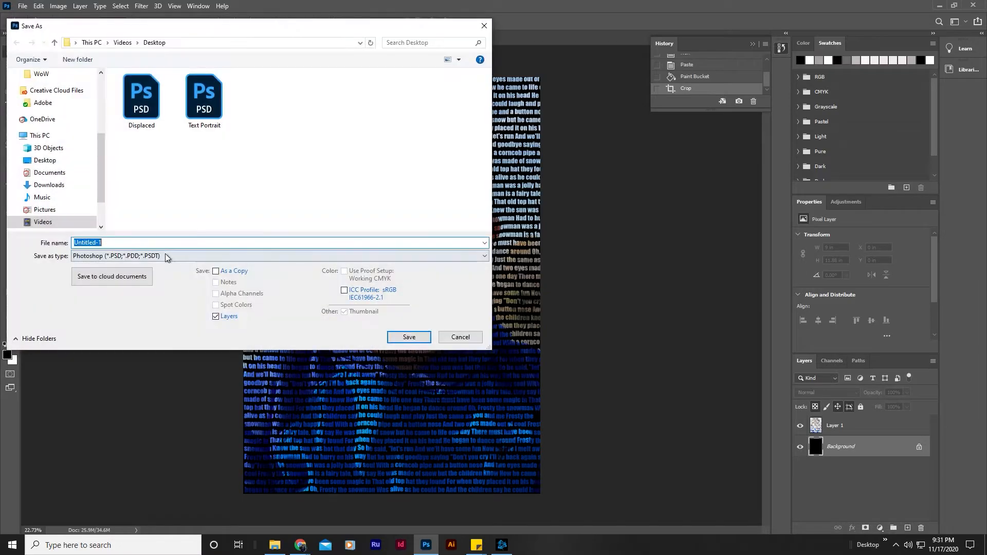
{"action": "left_click", "coordinate": [166, 256]}
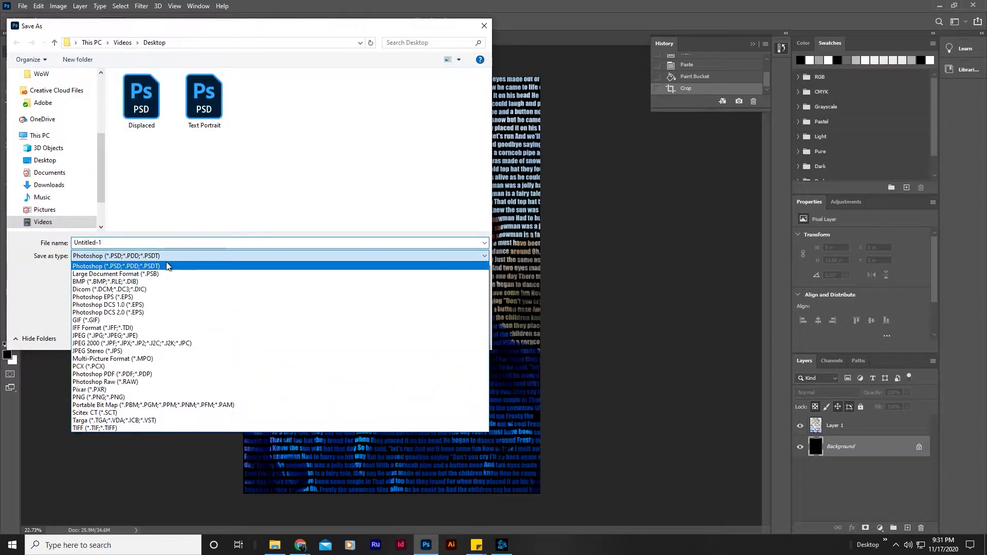
{"action": "left_click", "coordinate": [156, 336]}
{"action": "double_click", "coordinate": [128, 241]}
{"action": "type", "text": "Logan Text"}
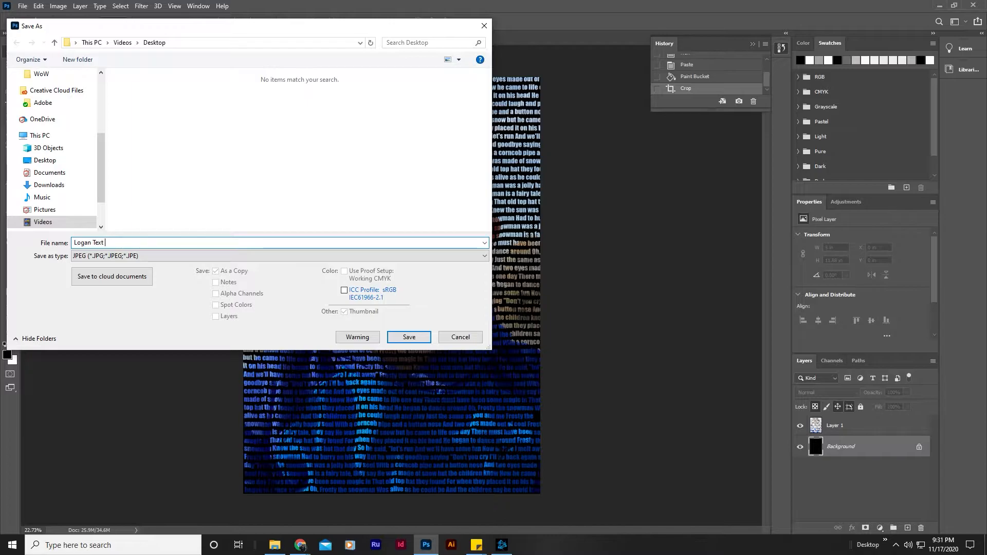
{"action": "type", "text": " Portrait"}
{"action": "left_click", "coordinate": [409, 338]}
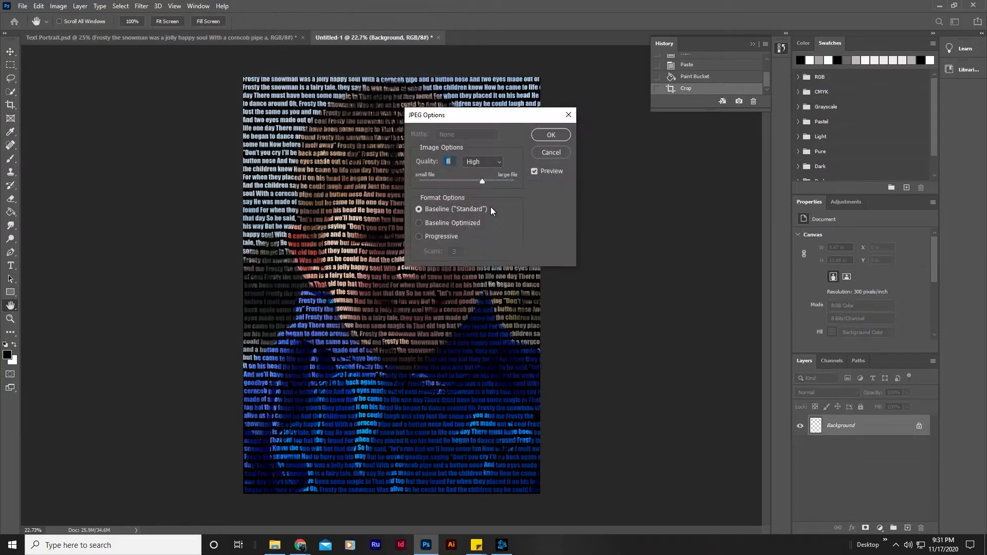
{"action": "left_click", "coordinate": [549, 135]}
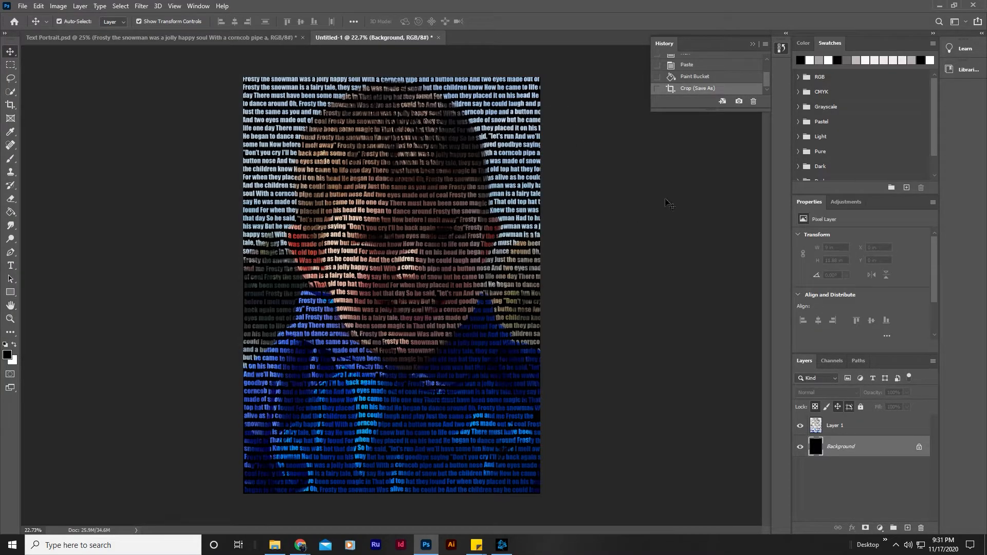
Add a Black & White adjustment layer and move it above Layer 1.
{"action": "left_click", "coordinate": [846, 203]}
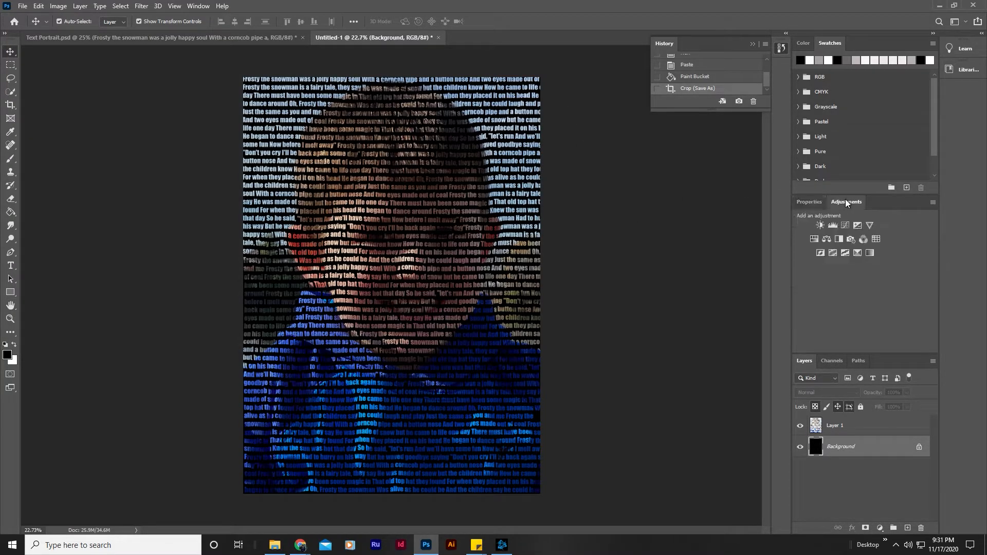
{"action": "left_click", "coordinate": [841, 238]}
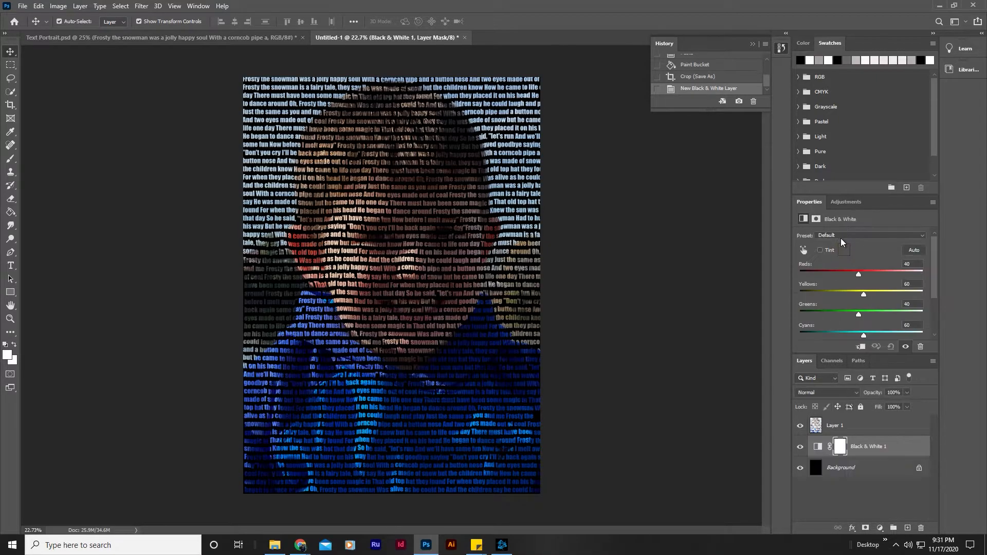
{"action": "left_click_drag", "start_coordinate": [847, 452], "coordinate": [840, 431]}
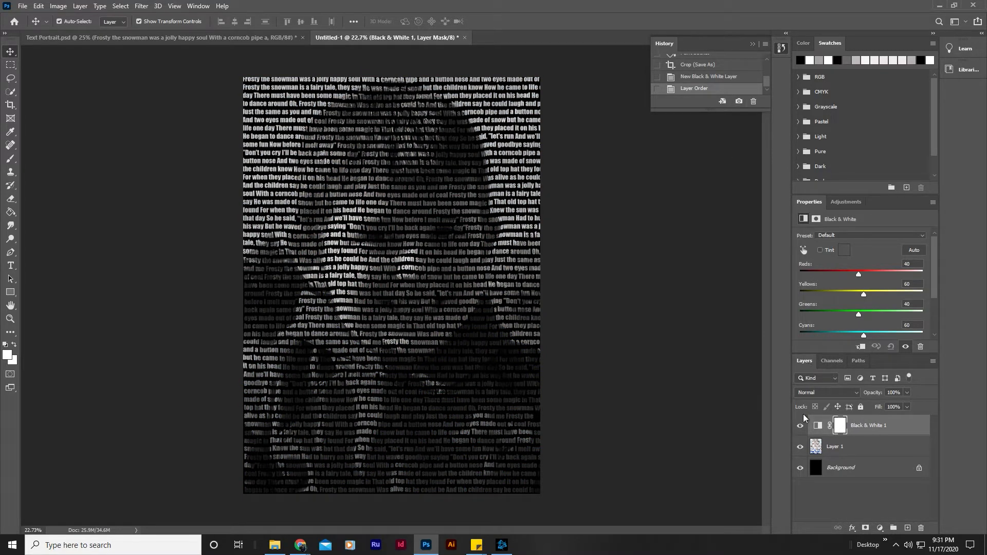
Save the grayscale version as a JPEG named "Black and White", the boy's first name and "Text Portrait".
{"action": "left_click", "coordinate": [22, 7]}
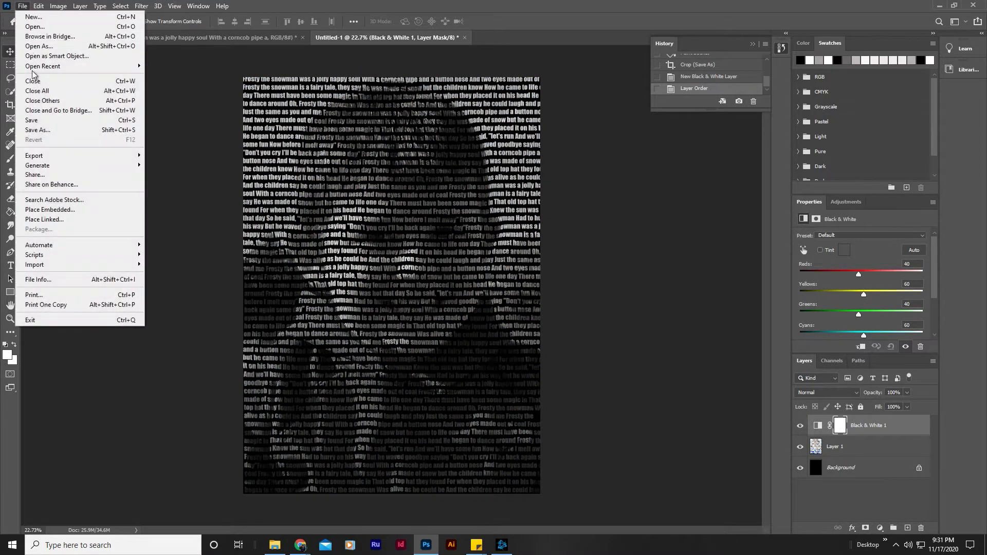
{"action": "left_click", "coordinate": [37, 126]}
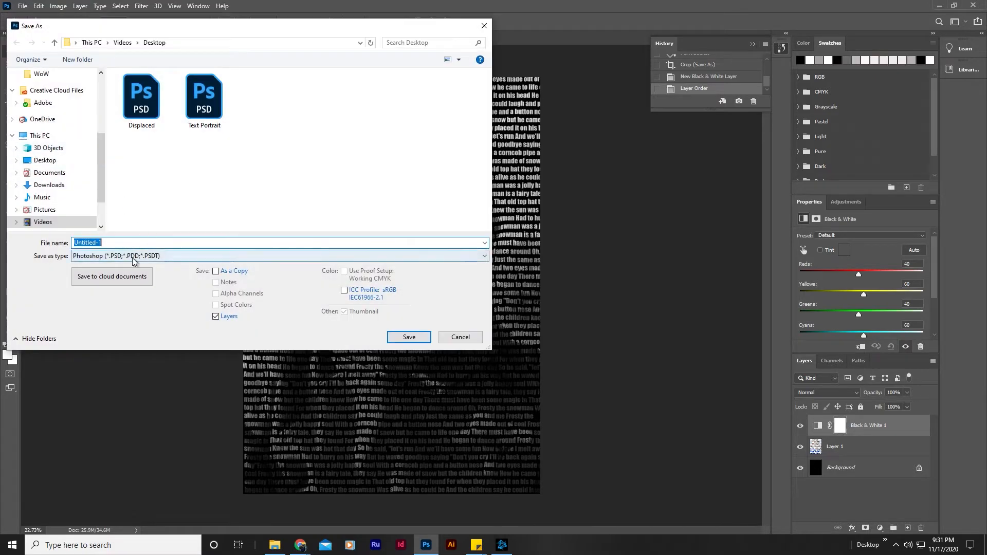
{"action": "type", "text": "Bl"}
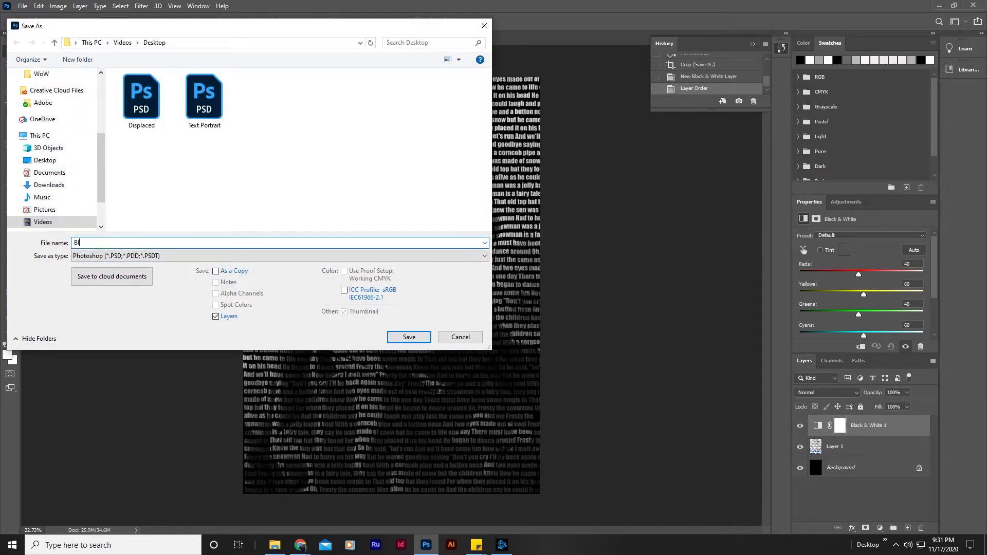
{"action": "type", "text": "ack and White Logan Text Portrait"}
{"action": "left_click", "coordinate": [146, 255]}
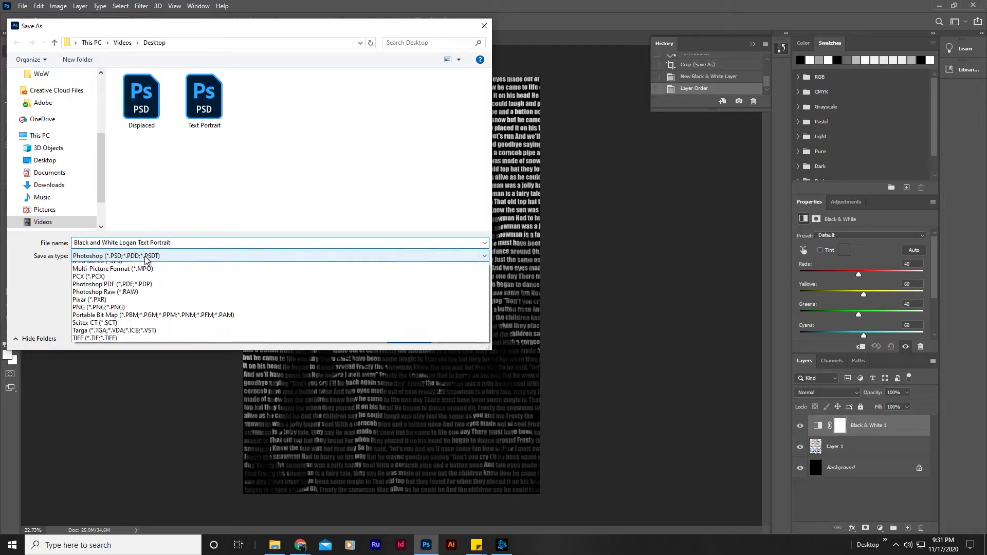
{"action": "left_click", "coordinate": [153, 335]}
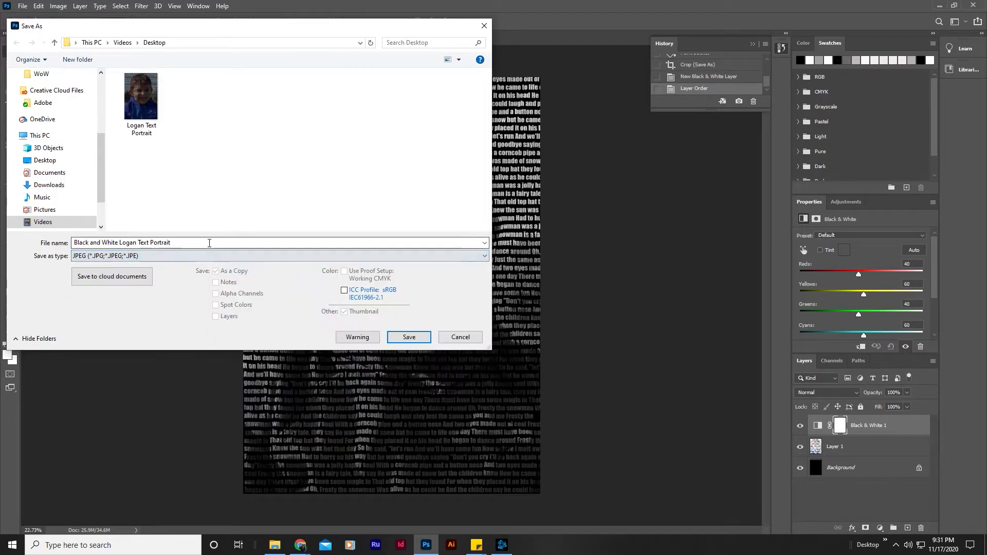
{"action": "left_click", "coordinate": [409, 338]}
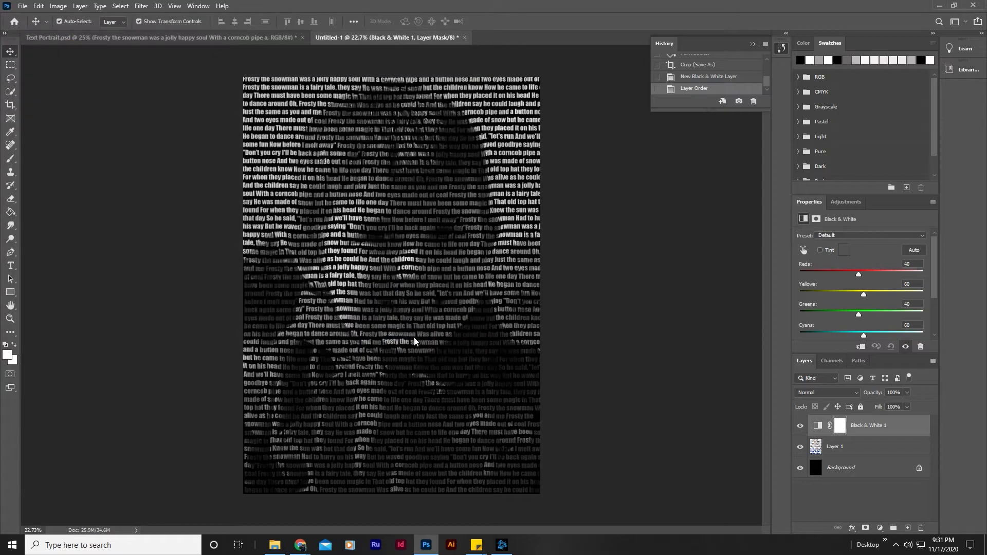
{"action": "left_click", "coordinate": [551, 135]}
Compare the color and grayscale versions by toggling the Black & White 1 layer's visibility, leaving the layer hidden.
{"action": "left_click", "coordinate": [800, 426]}
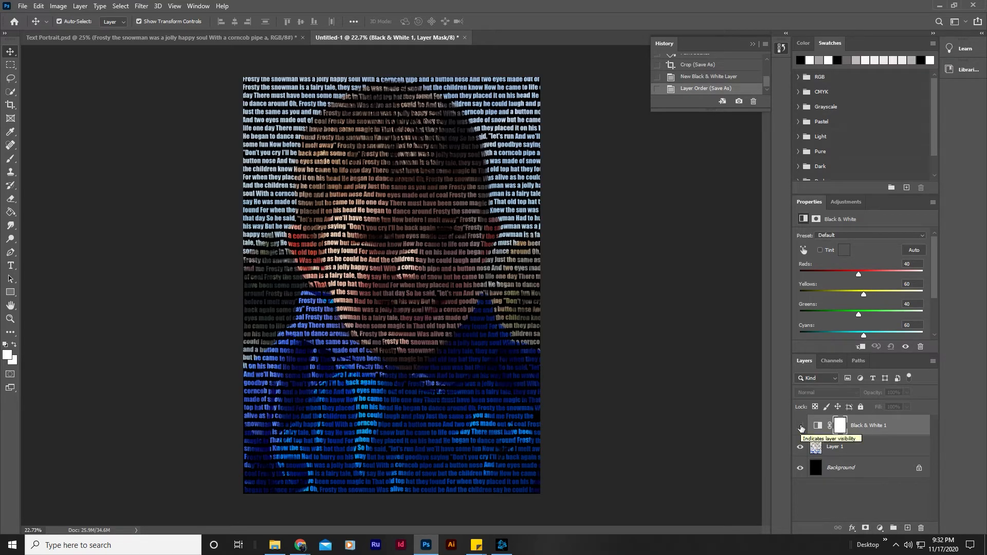
{"action": "left_click", "coordinate": [800, 427]}
{"action": "left_click", "coordinate": [800, 426]}
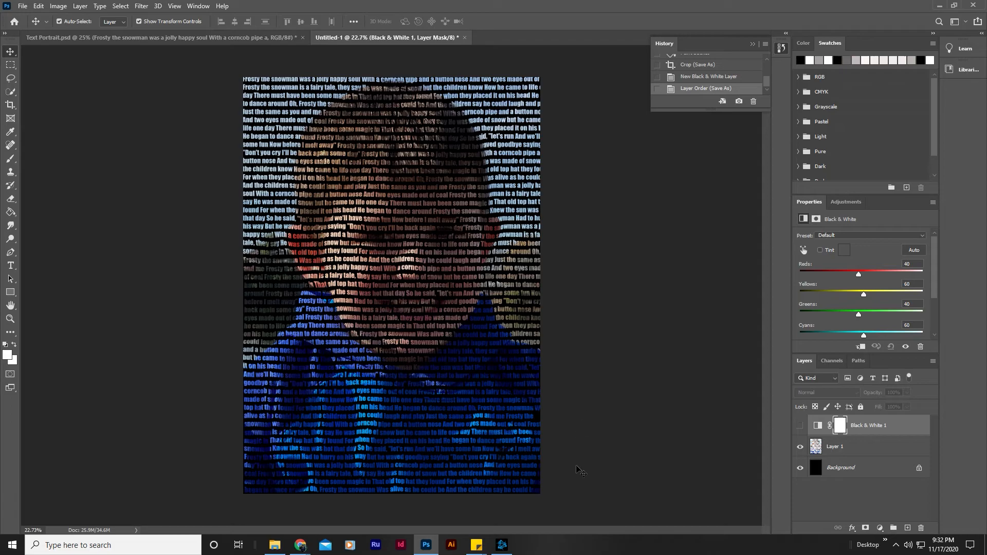
{"action": "left_click", "coordinate": [428, 548]}
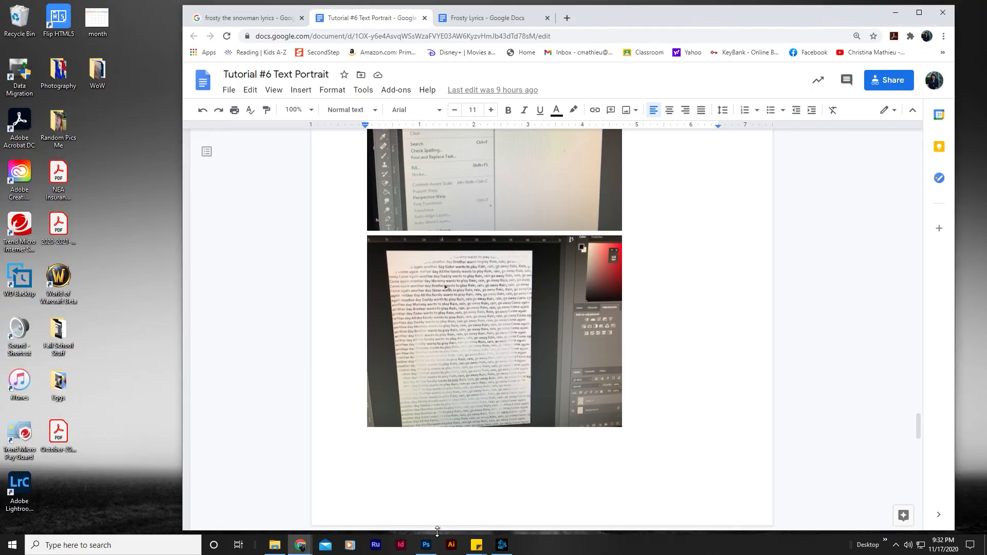
{"action": "left_click", "coordinate": [432, 491]}
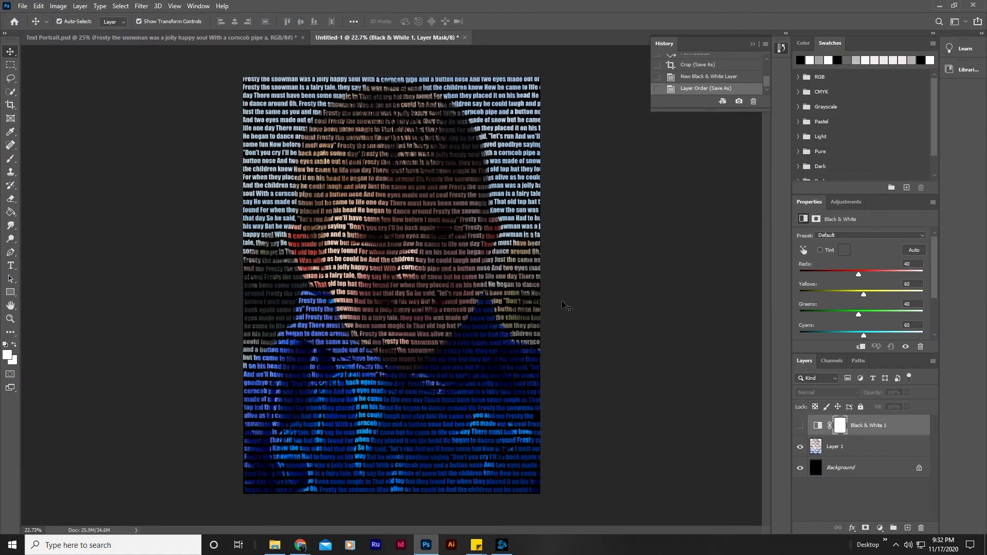